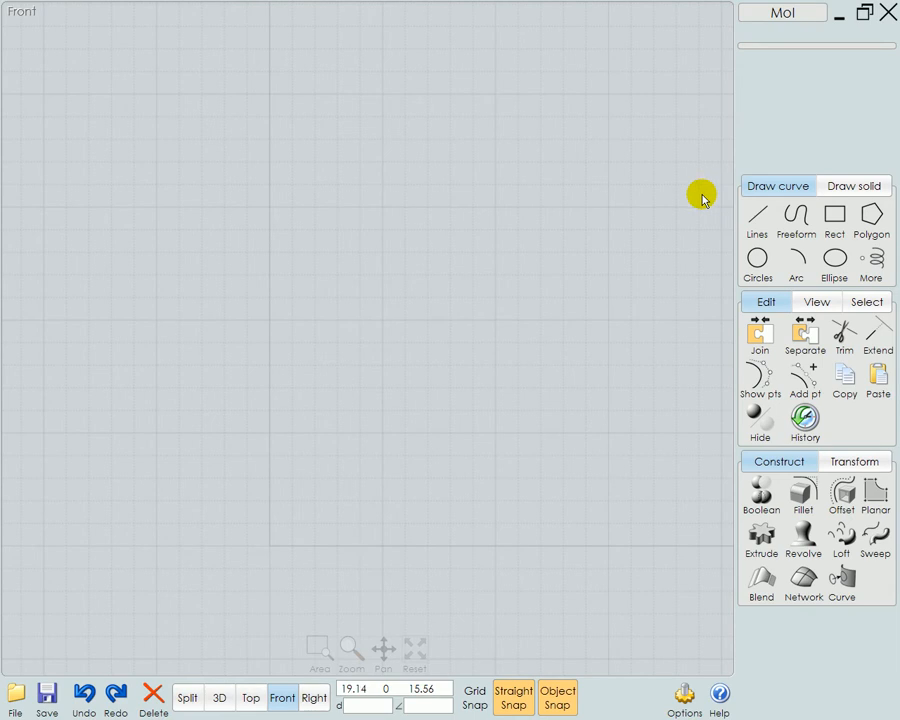
Draw a freeform control-point curve for half a pear profile, about 15 units high, starting and ending on the vertical axis
left_click(806, 226)
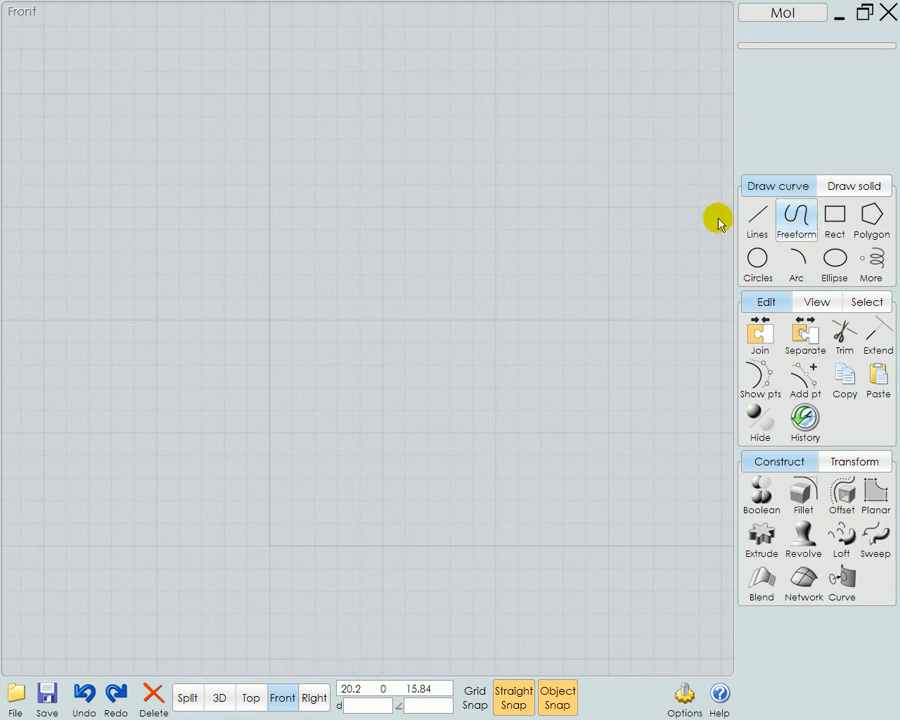
left_click(273, 273)
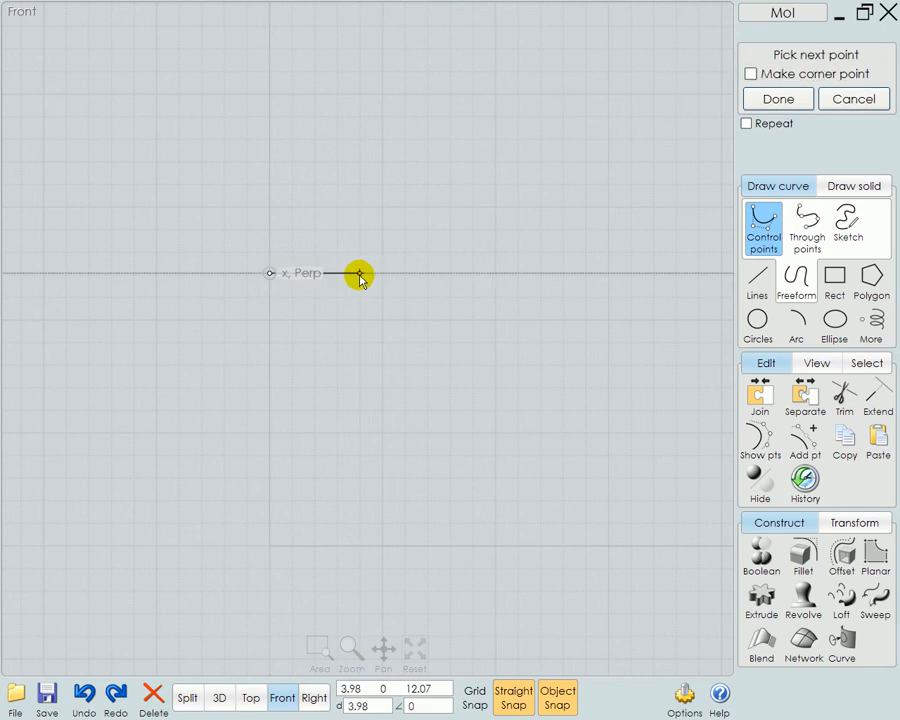
left_click(354, 273)
left_click(398, 235)
right_click_drag(462, 185, 407, 307)
left_click(355, 297)
left_click(347, 233)
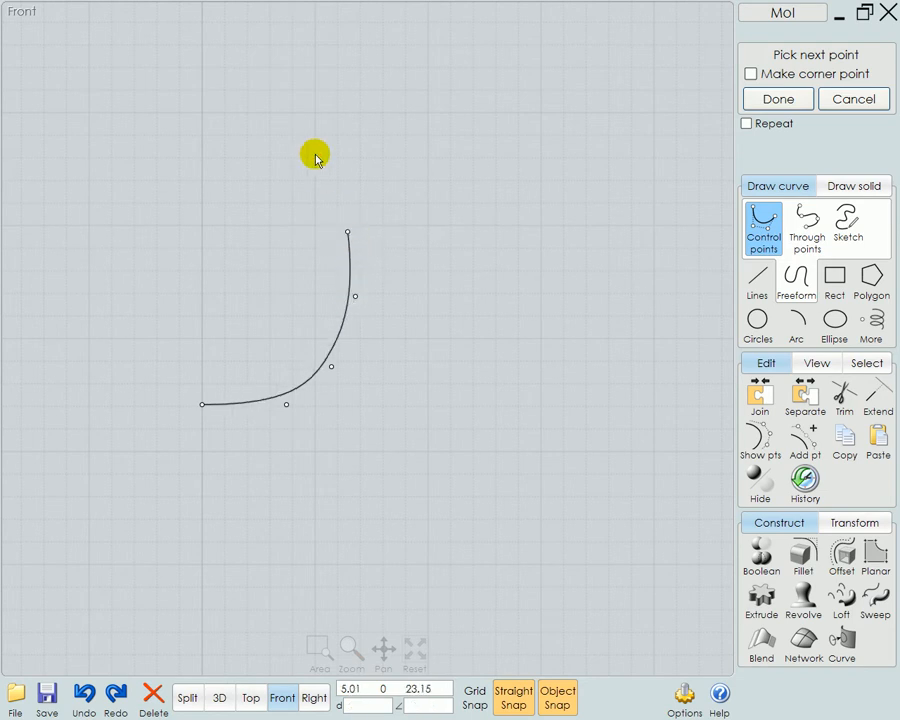
left_click(309, 155)
left_click(266, 122)
right_click_drag(267, 74, 255, 178)
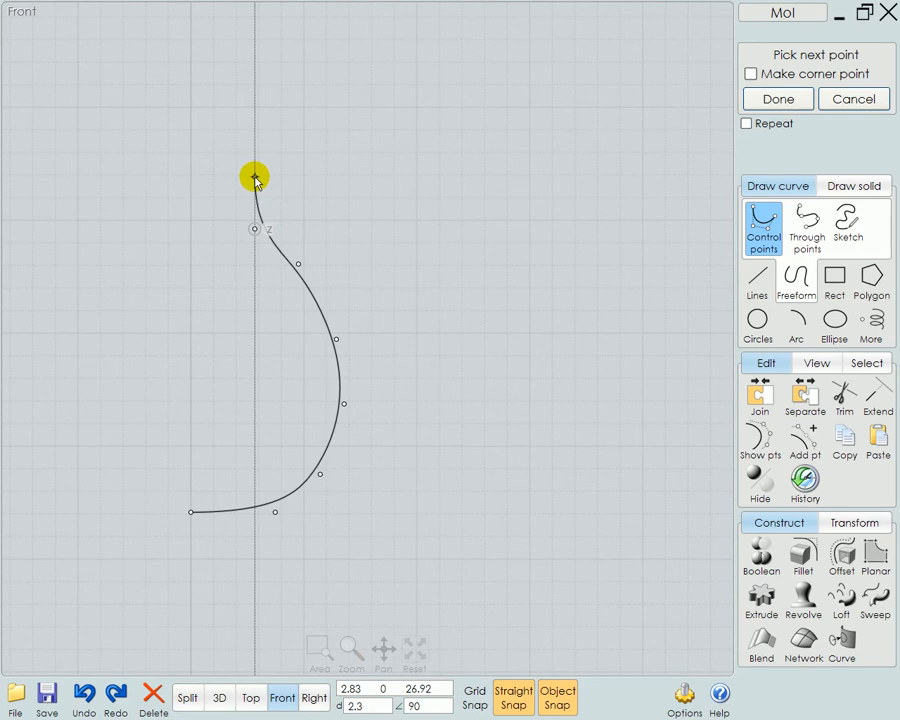
left_click(255, 178)
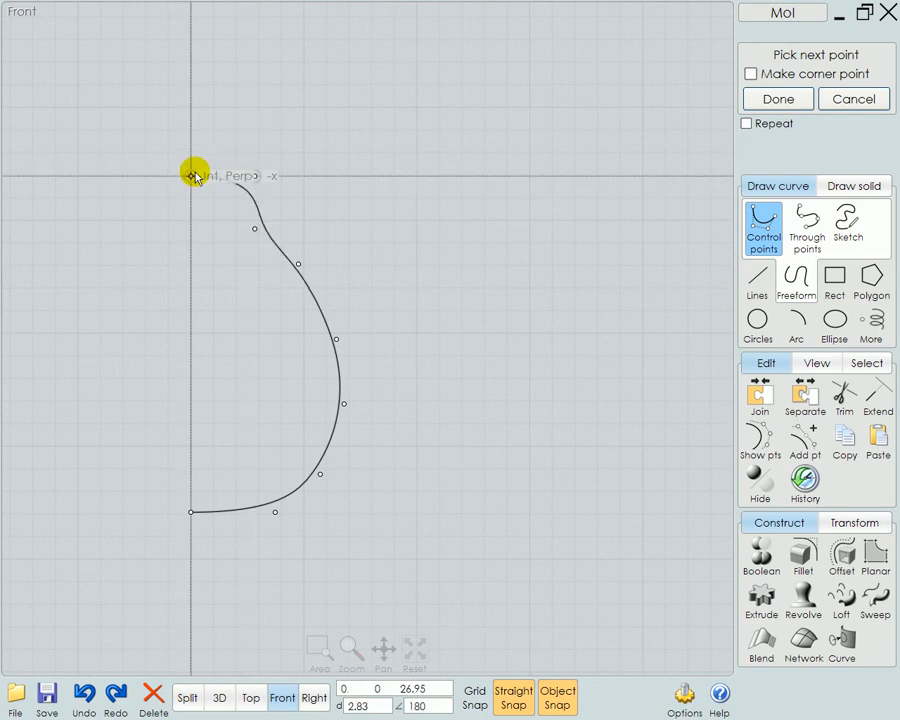
left_click(191, 177)
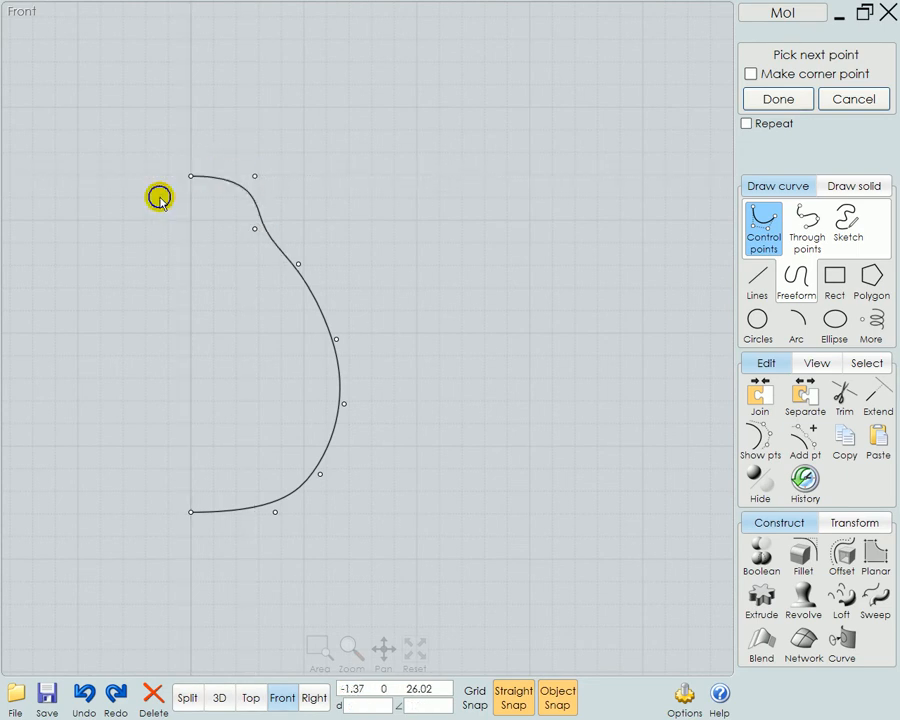
right_click(159, 199)
Show the profile curve's control points and move the outer point at its upper end slightly toward the axis
left_click(314, 287)
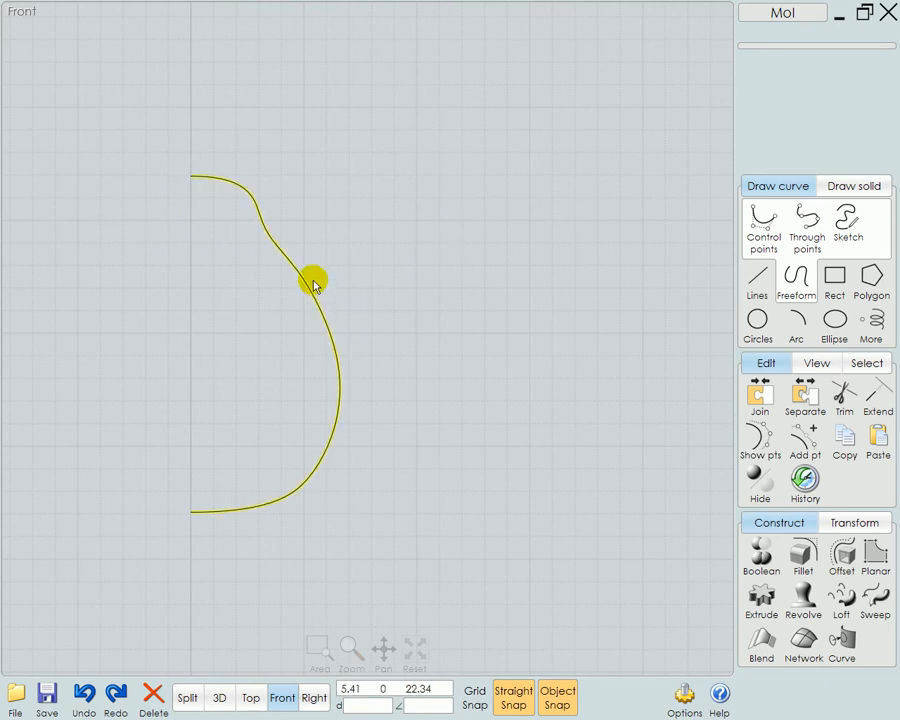
left_click(771, 444)
left_click(392, 266)
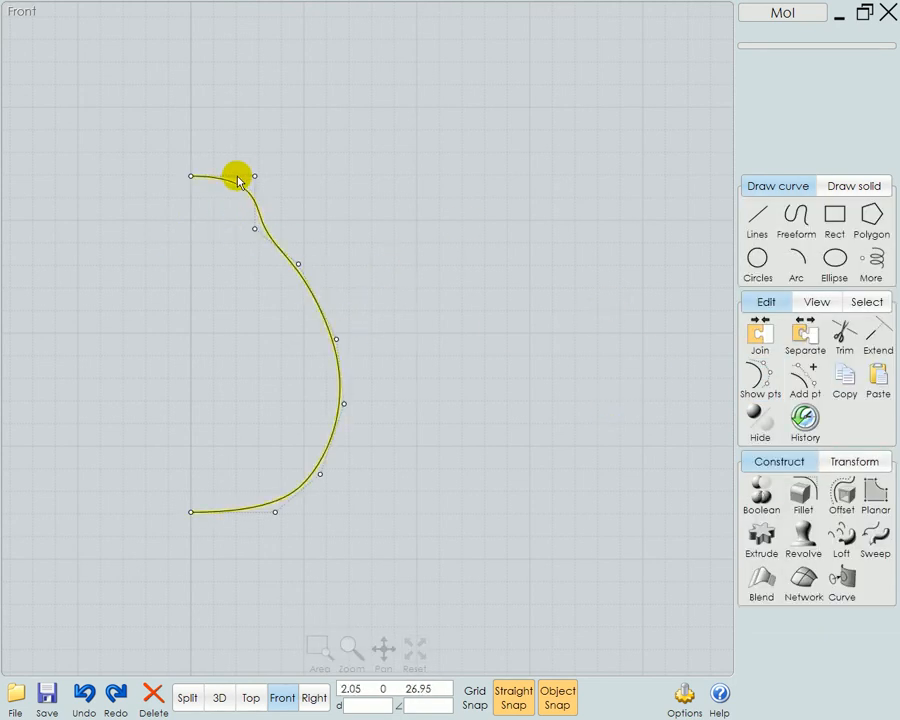
left_click_drag(253, 177, 244, 176)
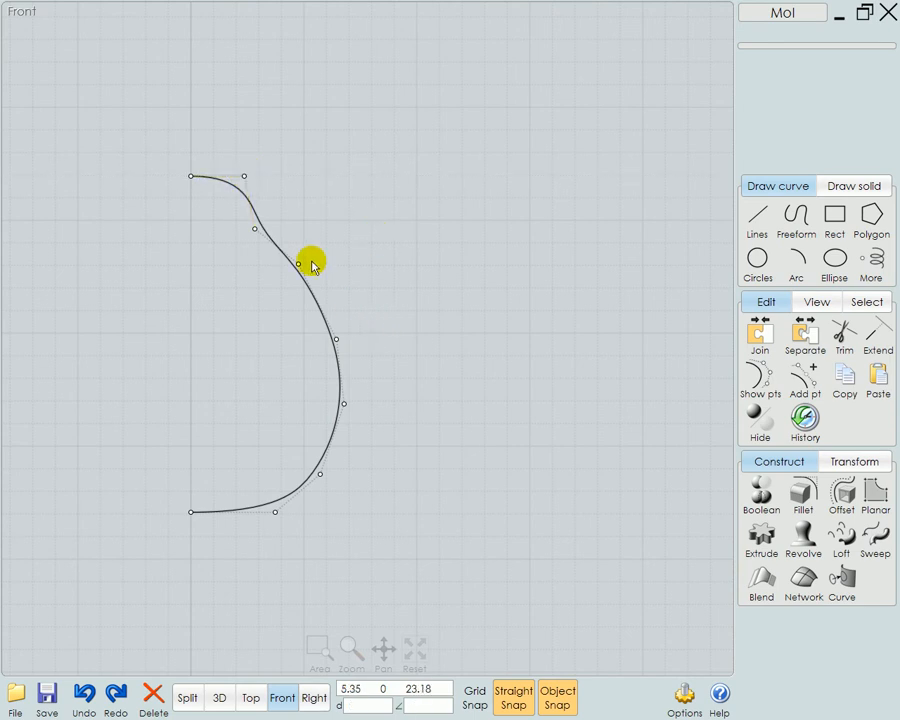
Narrow the profile by shifting its four side points inward together and moving the lower outer point and neck point toward the axis
left_click_drag(295, 226, 399, 493)
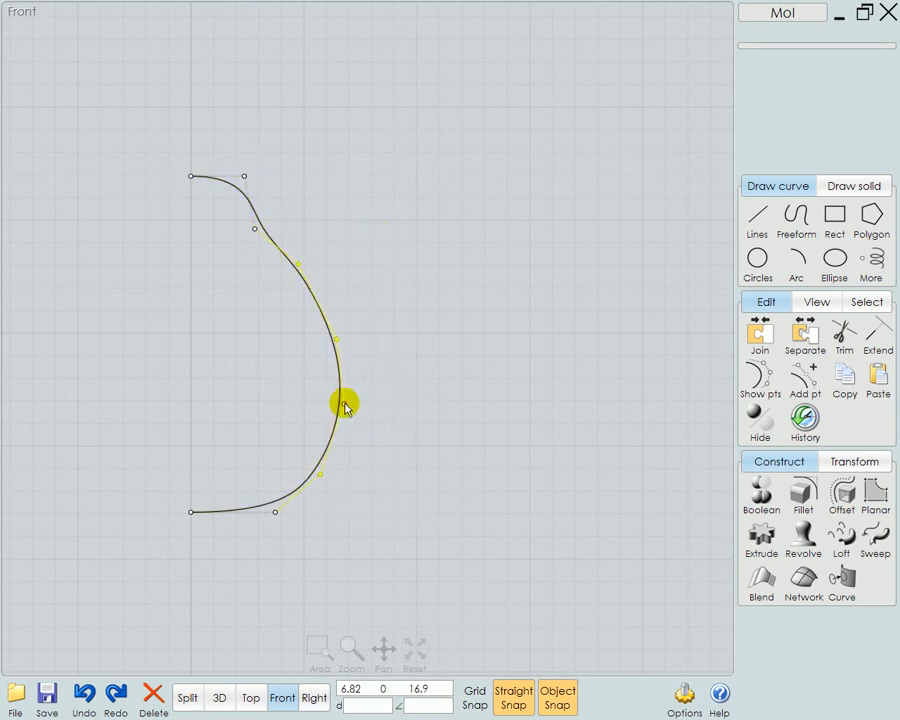
left_click_drag(340, 405, 331, 402)
left_click(344, 550)
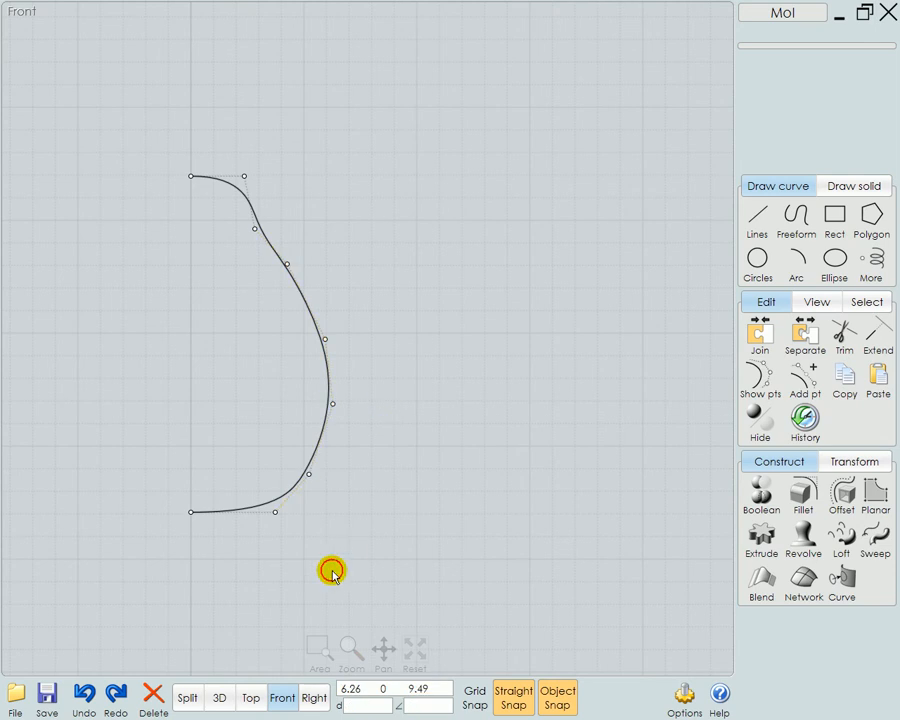
left_click_drag(277, 514, 254, 512)
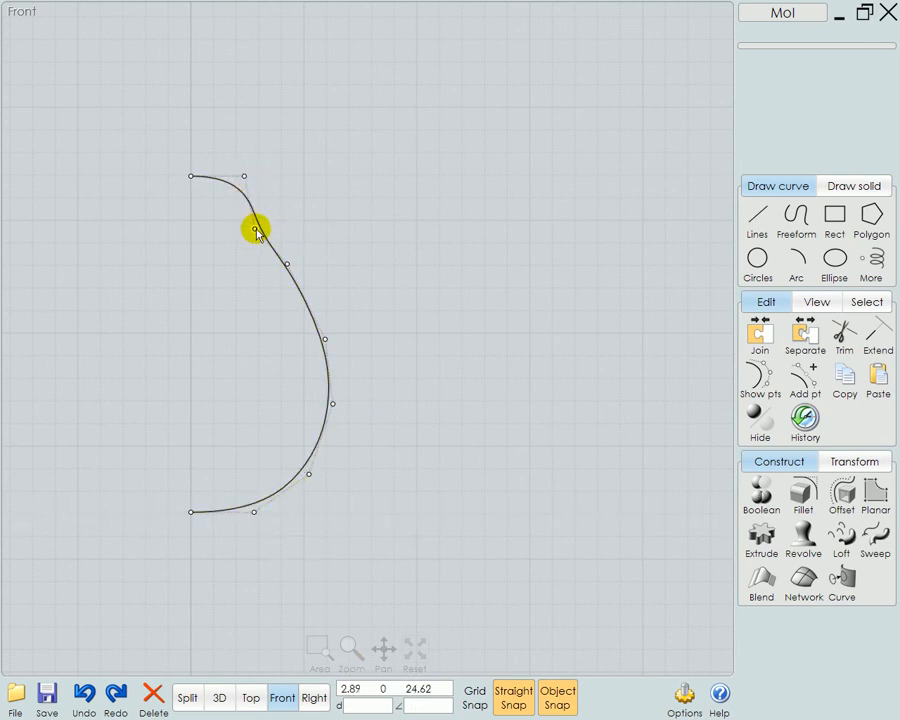
left_click_drag(288, 264, 278, 264)
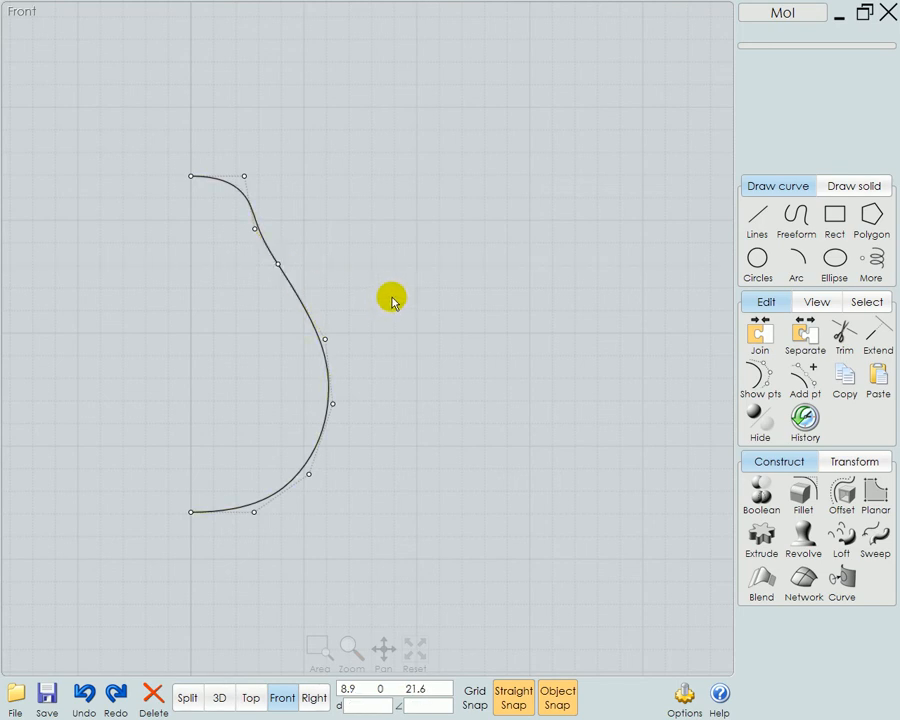
Revolve the profile curve 360 degrees around the vertical axis with capped ends to form the pear body
left_click(301, 307)
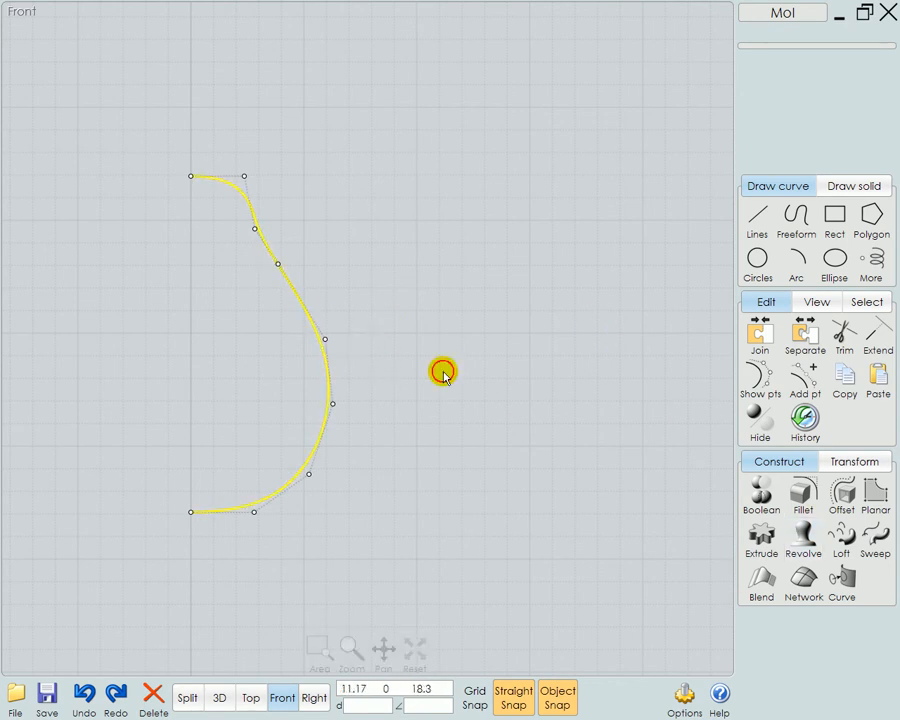
left_click(806, 545)
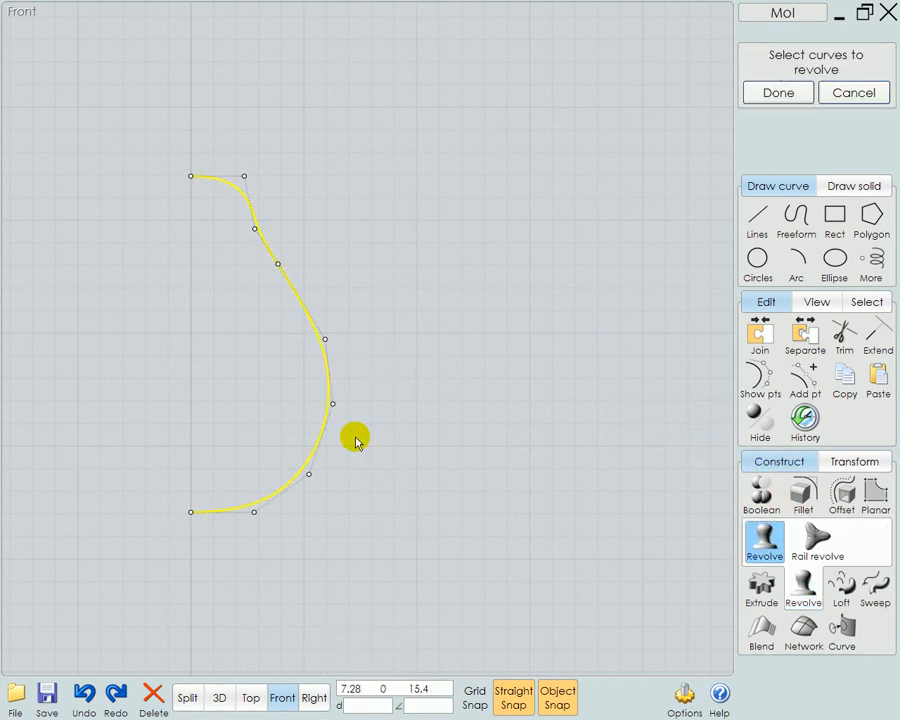
left_click(191, 476)
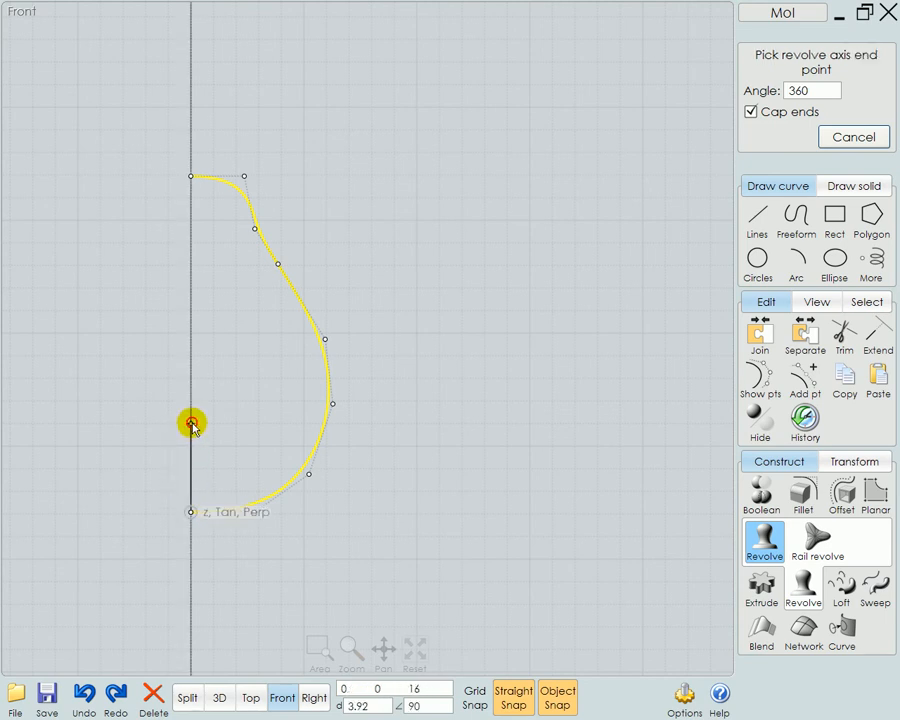
left_click(193, 425)
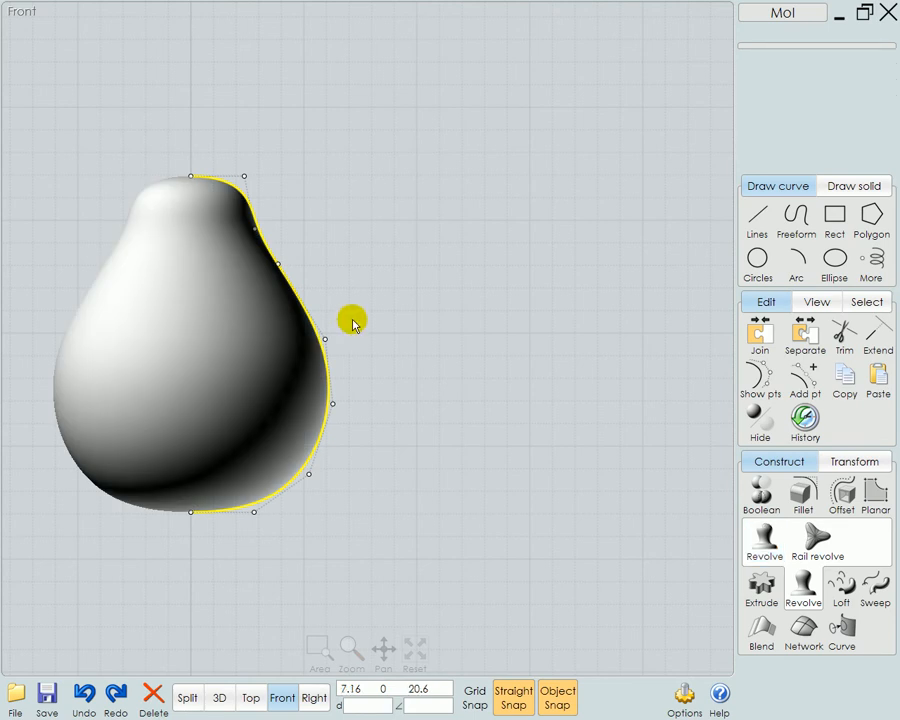
Reshape the revolved pear by lowering the profile's neck control point and moving the shoulder point slightly inward
left_click(276, 208)
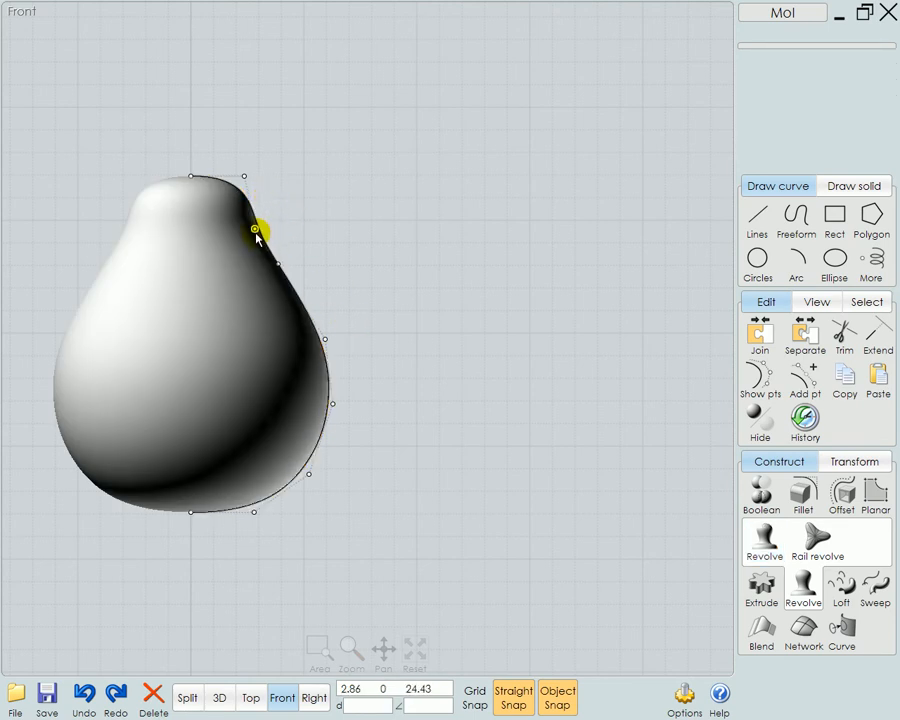
left_click_drag(268, 235, 289, 290)
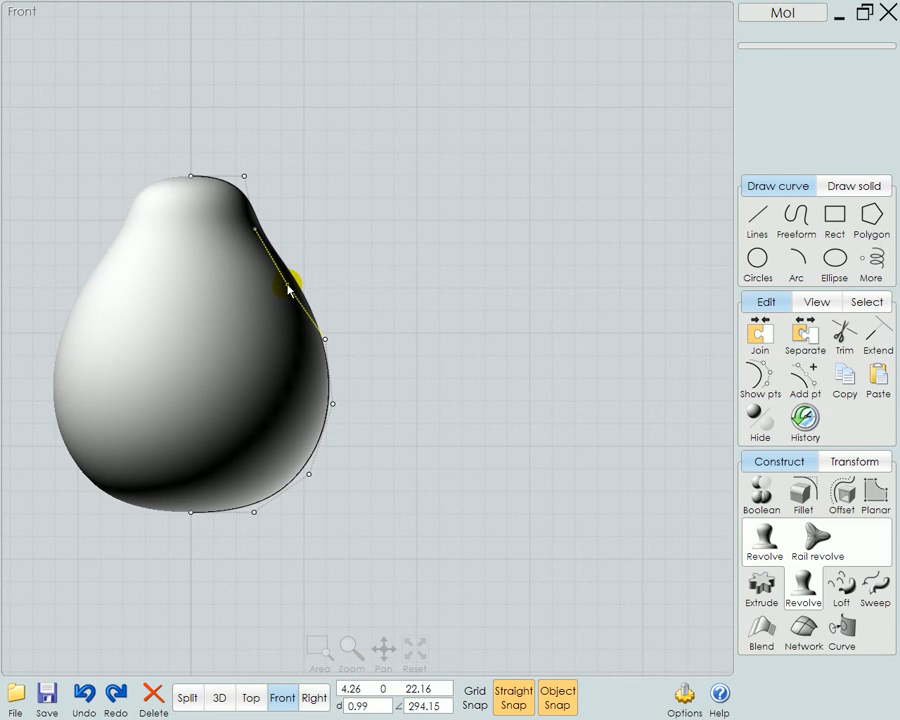
left_click_drag(288, 285, 283, 290)
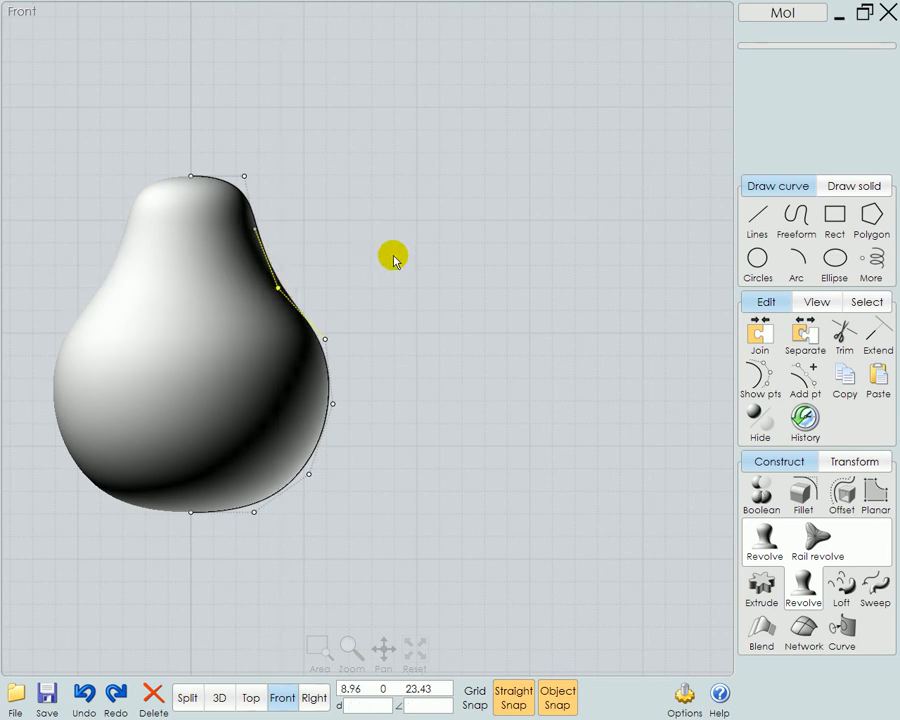
scroll(328, 338, "up", 3)
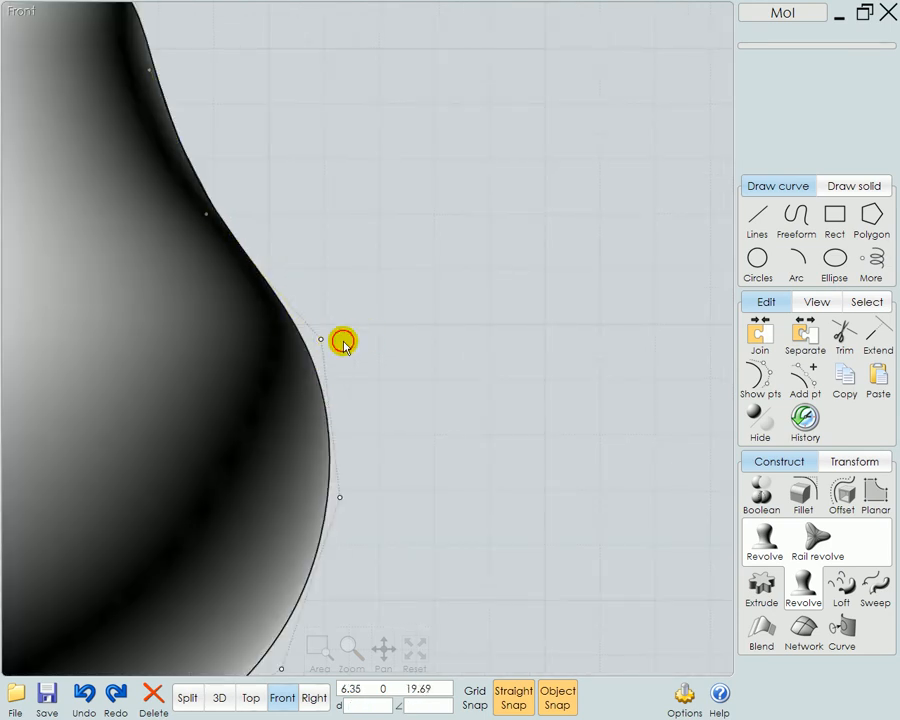
left_click_drag(321, 341, 310, 343)
scroll(375, 343, "down", 4)
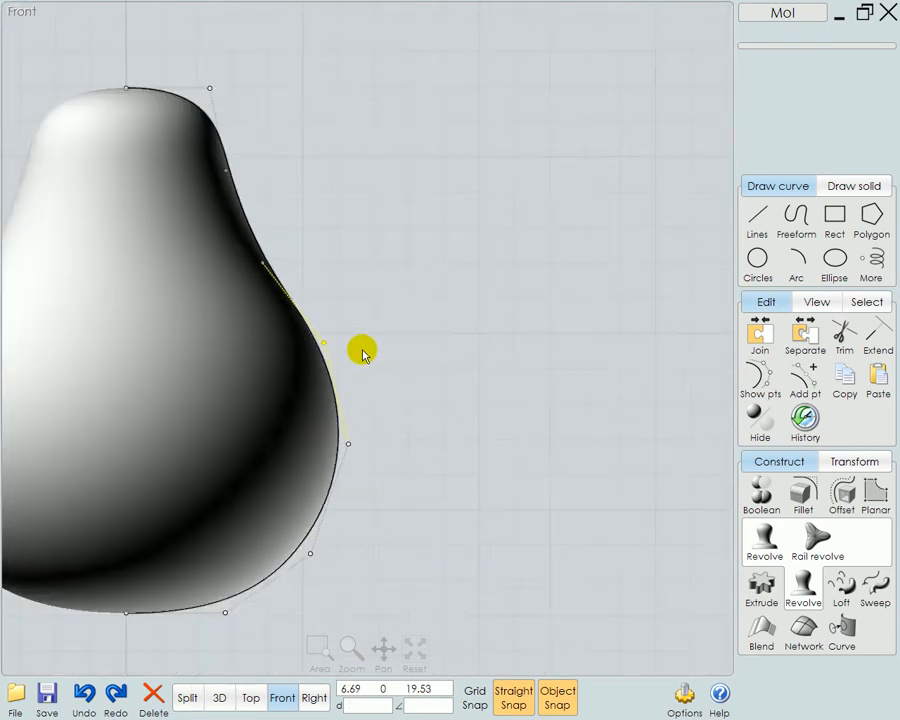
Turn off the control points on the pear's profile curve and deselect the curve
right_click_drag(440, 331, 456, 283)
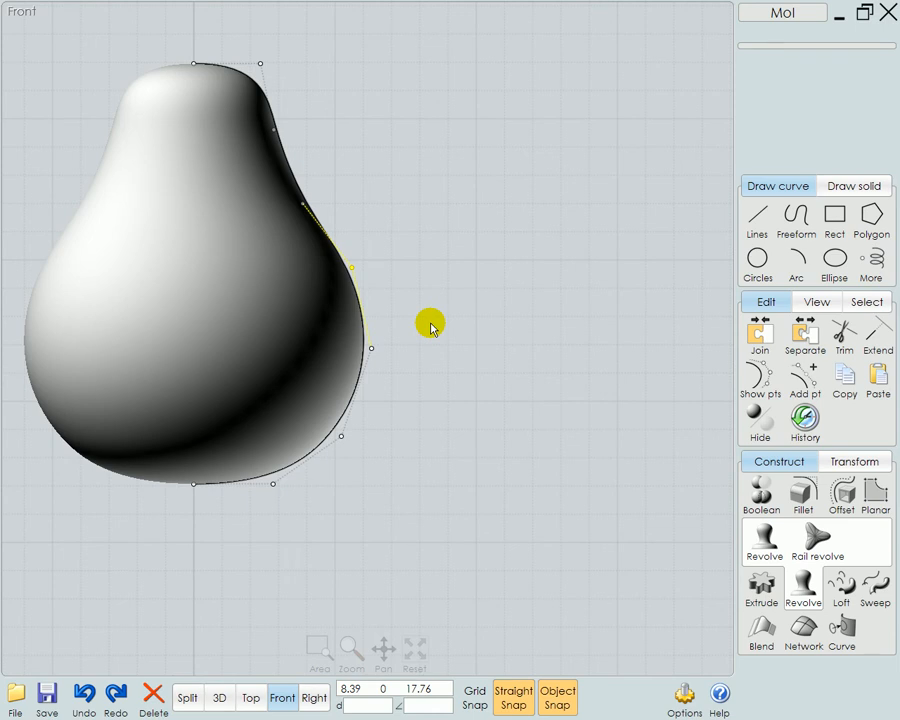
left_click(427, 306)
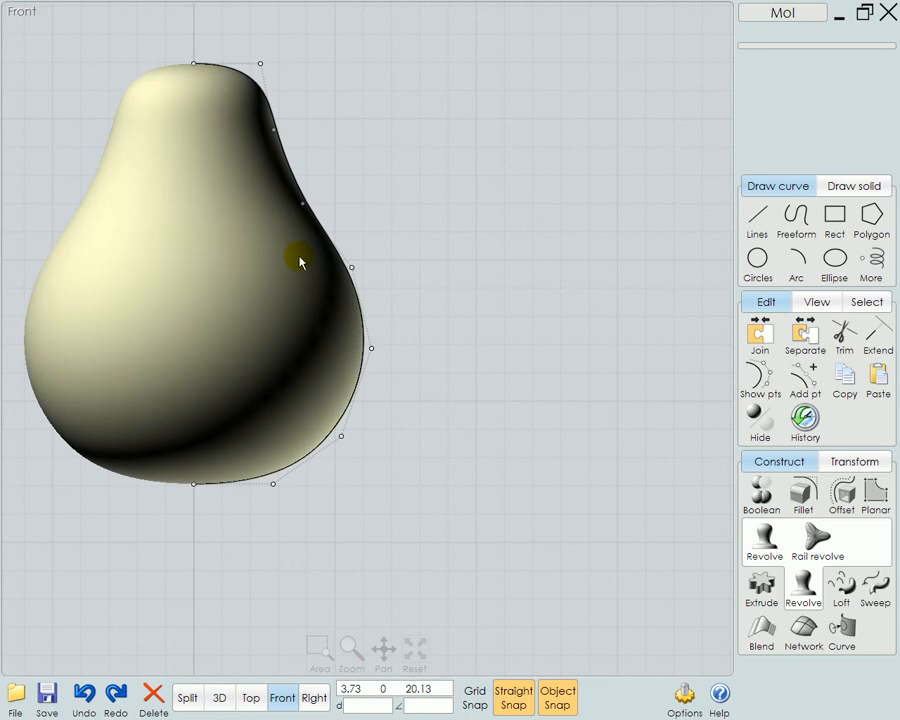
left_click(355, 292)
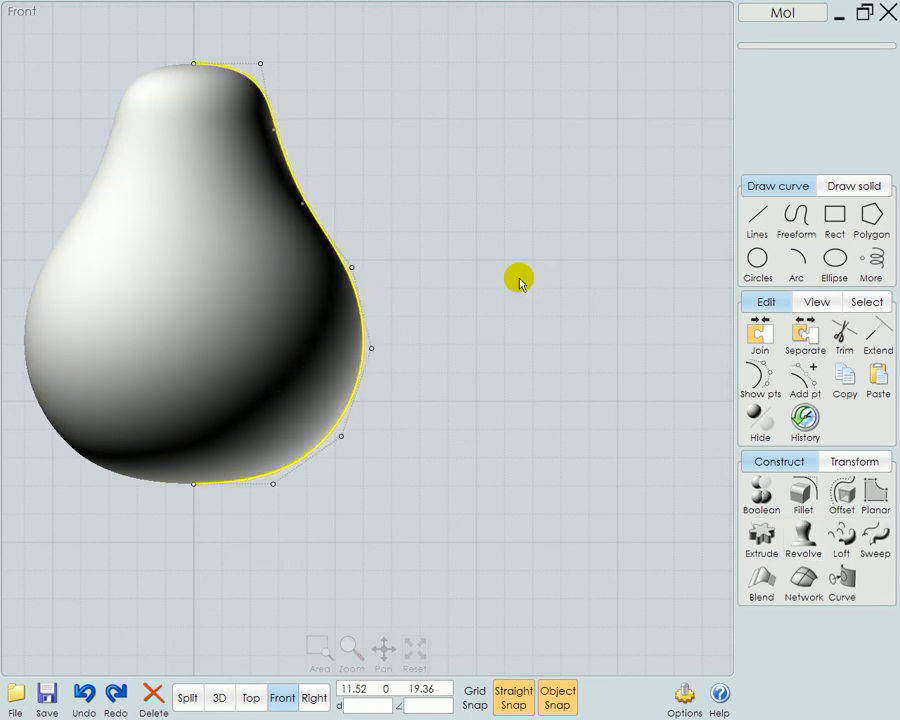
left_click(518, 280)
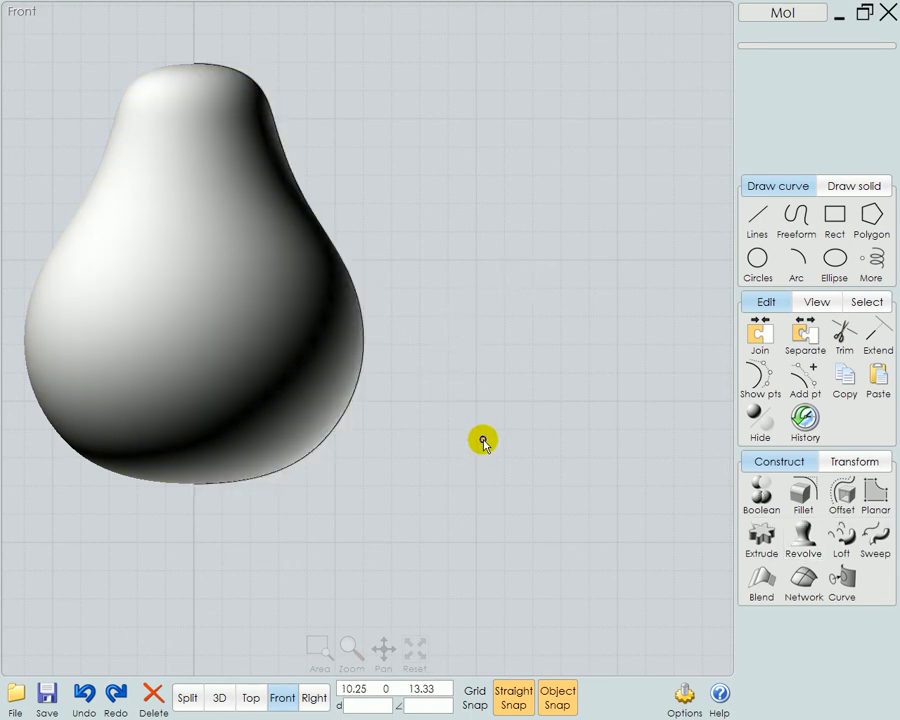
Examine the revolved pear body in the 3D view from different angles and distances
right_click_drag(482, 448, 467, 370)
scroll(467, 370, "down", 3)
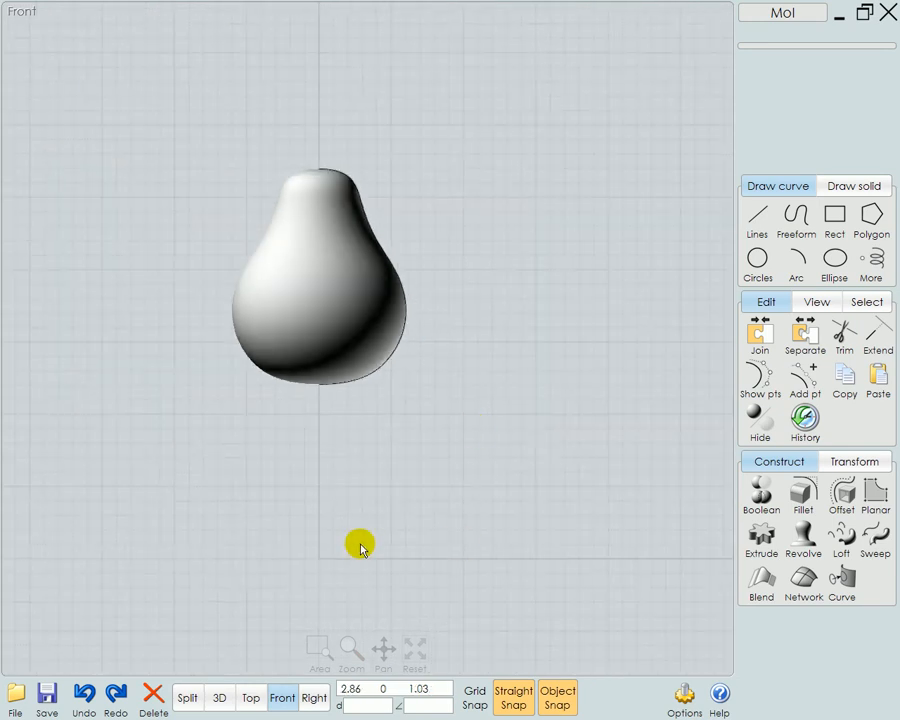
left_click(224, 697)
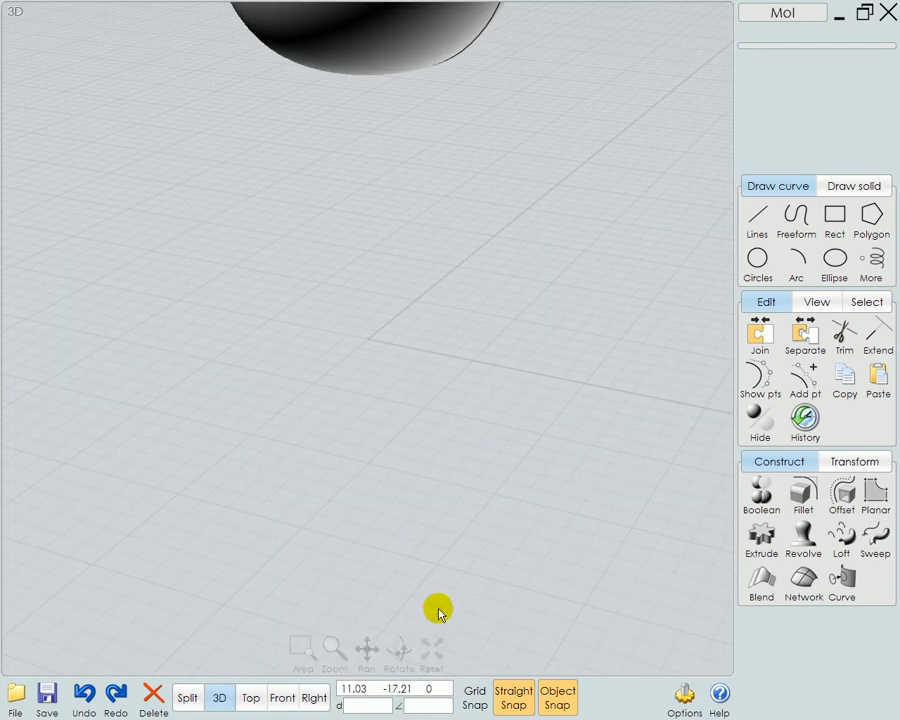
mouse_move(463, 415)
right_mouse_down()
mouse_move(428, 432)
mouse_move(510, 462)
mouse_move(486, 468)
mouse_move(496, 500)
mouse_move(522, 497)
right_mouse_up()
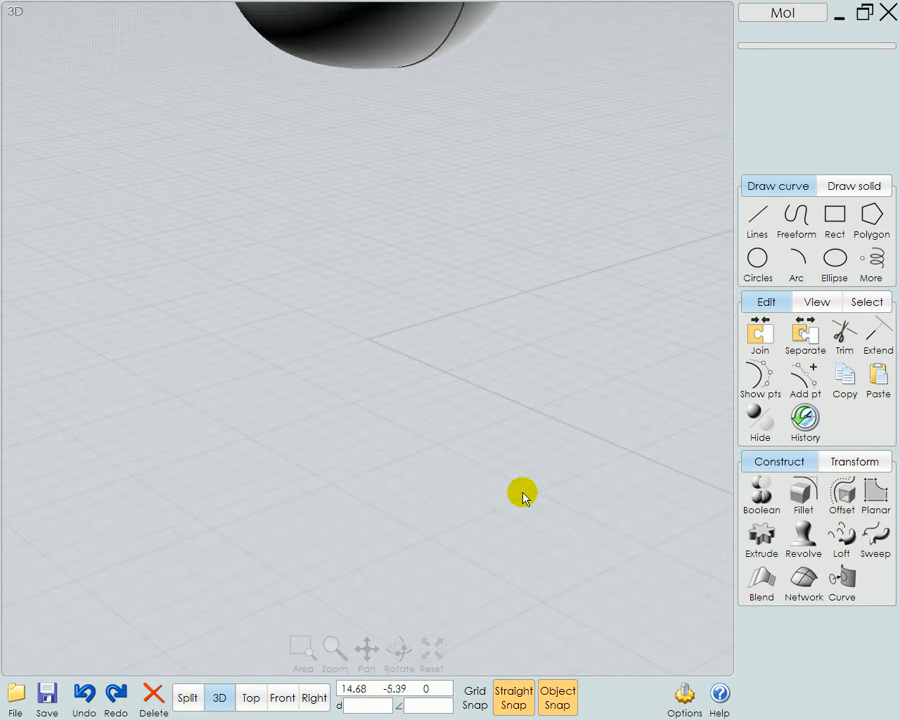
left_click(436, 658)
left_click(446, 458)
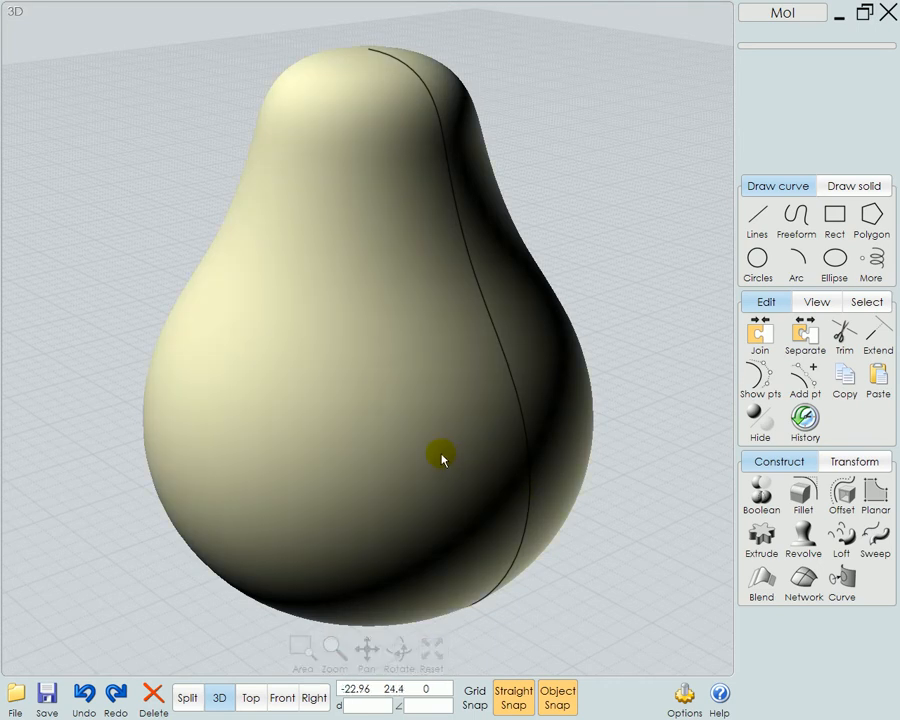
scroll(443, 468, "down", 3)
left_click(525, 541)
right_click_drag(525, 541, 519, 509)
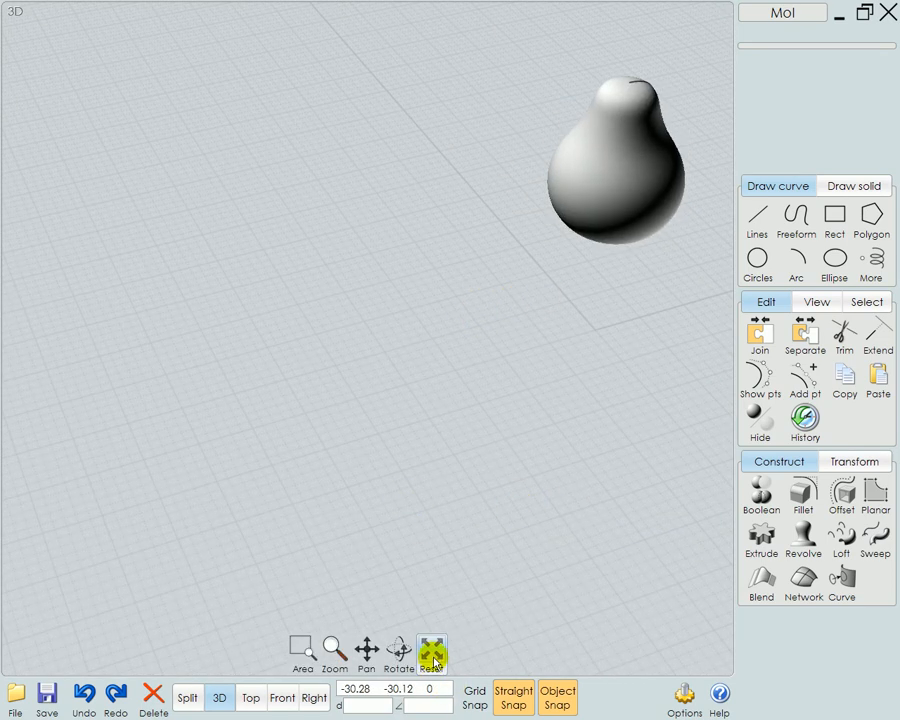
Draw a center-radius circle on the ground plane behind the pear and fit the 3D view to it
left_click(433, 663)
scroll(488, 538, "down", 5)
left_click(770, 283)
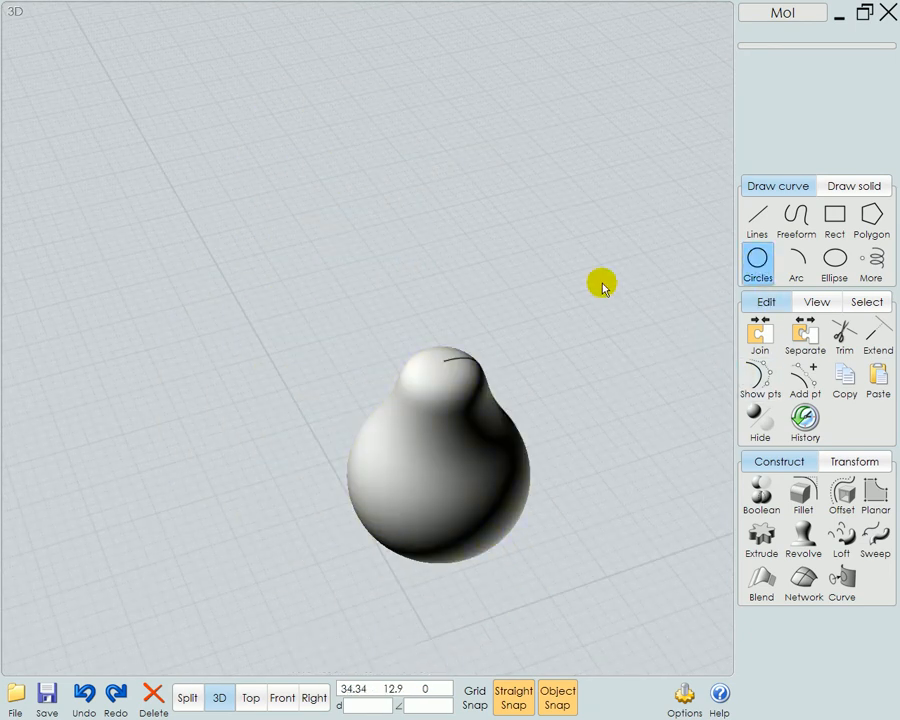
left_click(506, 276)
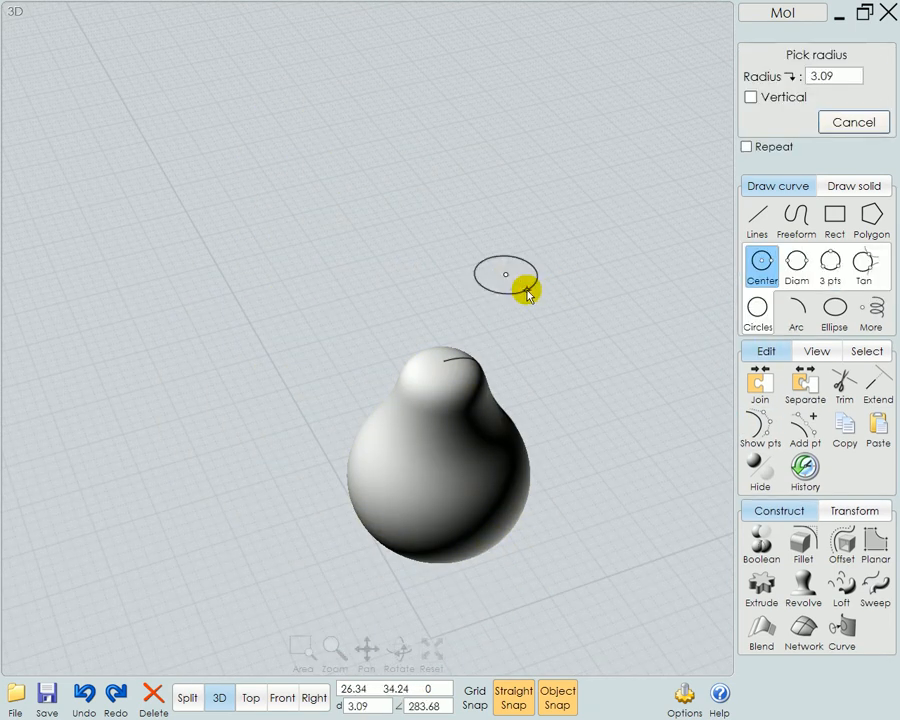
left_click(527, 286)
left_click(518, 289)
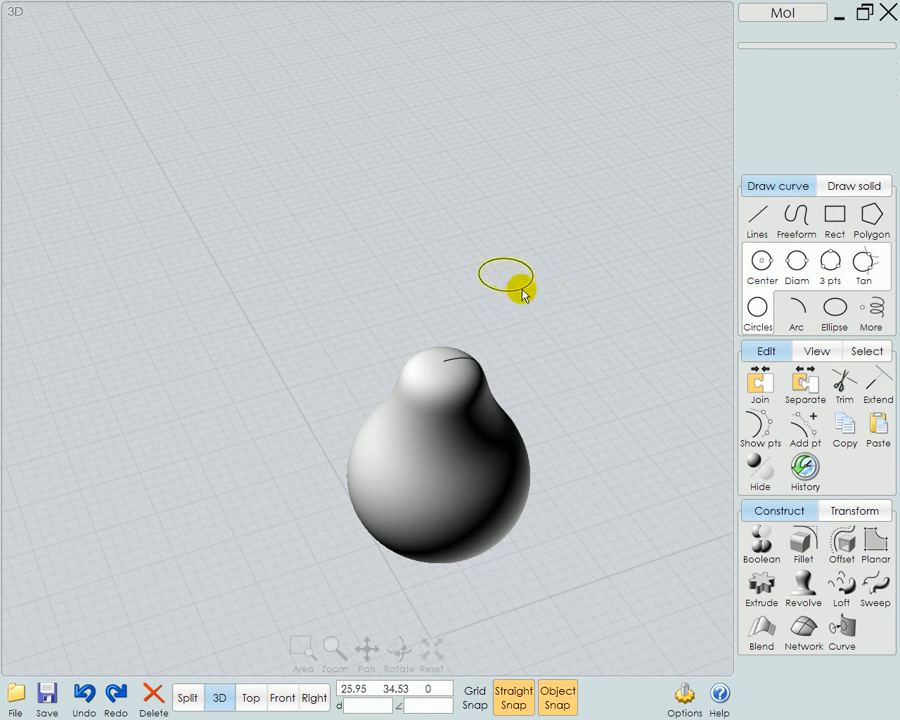
left_click(431, 655)
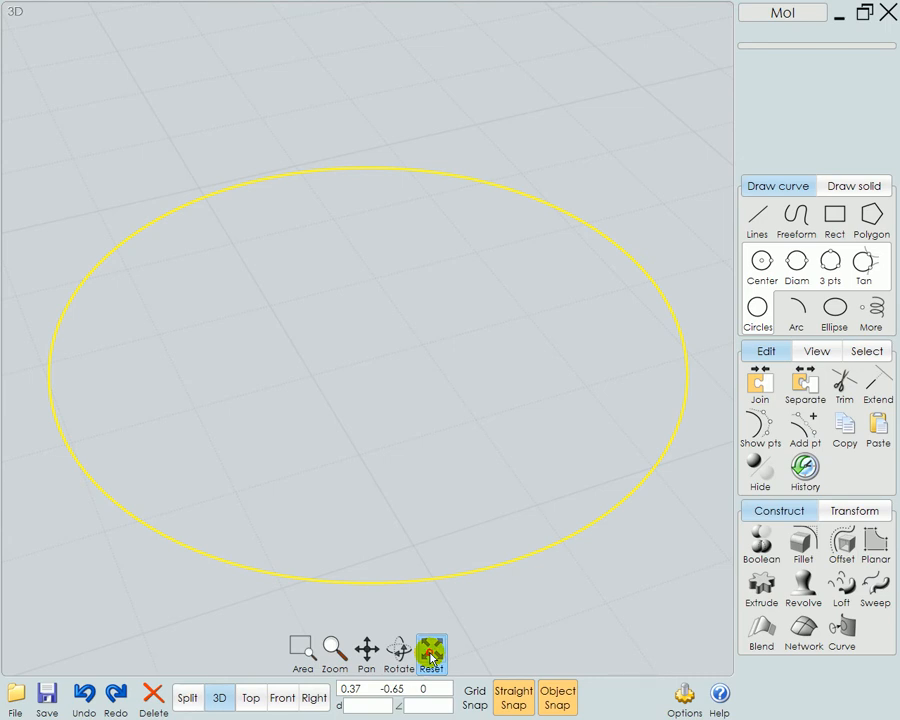
Delete the circle on the ground plane behind the pear and refit the 3D view to the remaining model
left_click(431, 655)
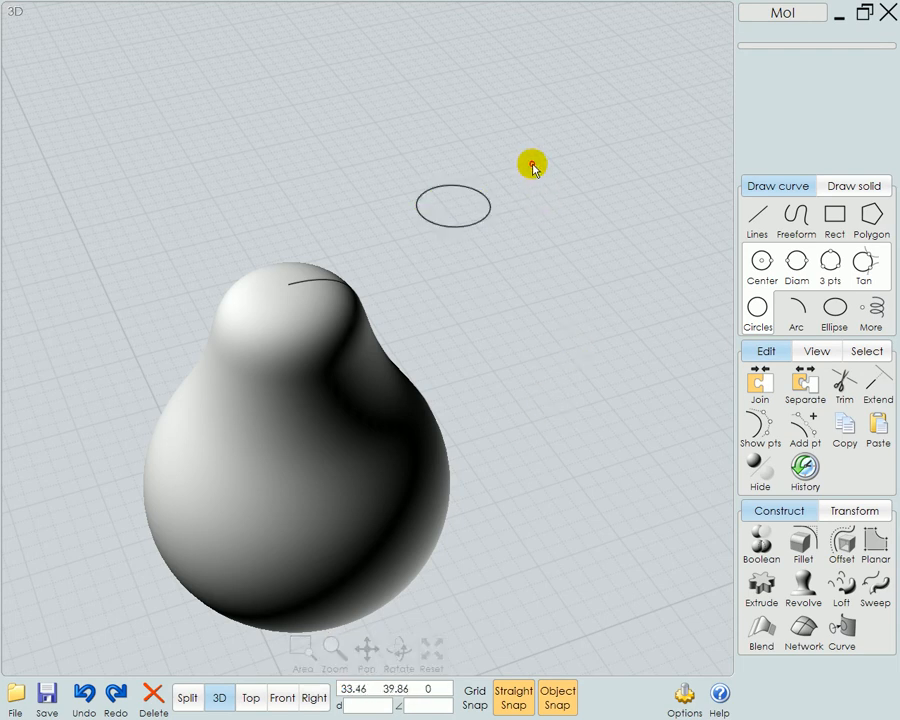
left_click(440, 252)
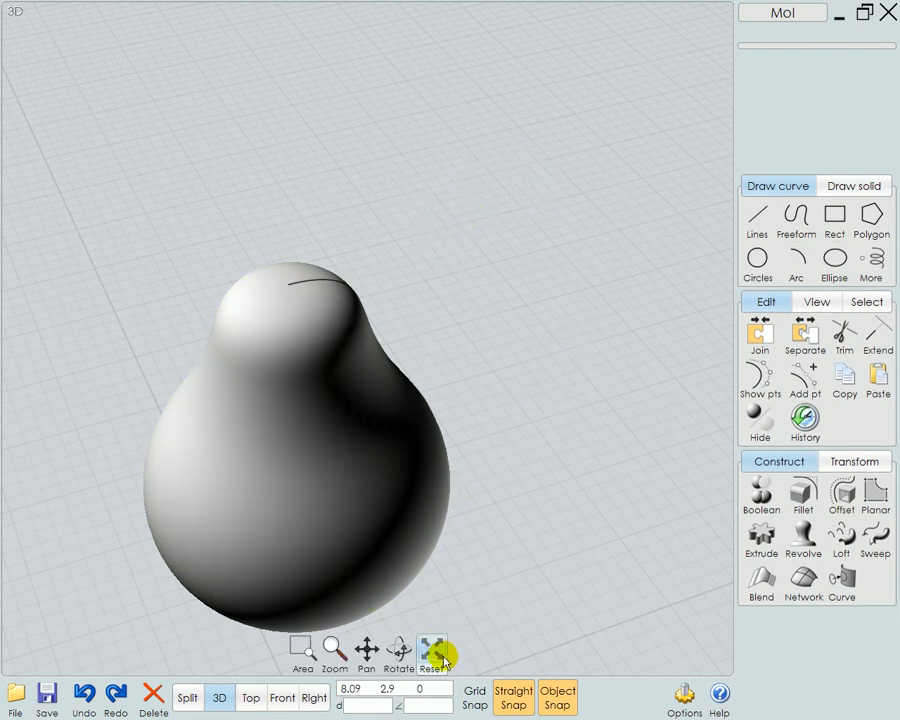
left_click(431, 652)
right_click_drag(623, 553, 588, 555)
scroll(474, 517, "down", 4)
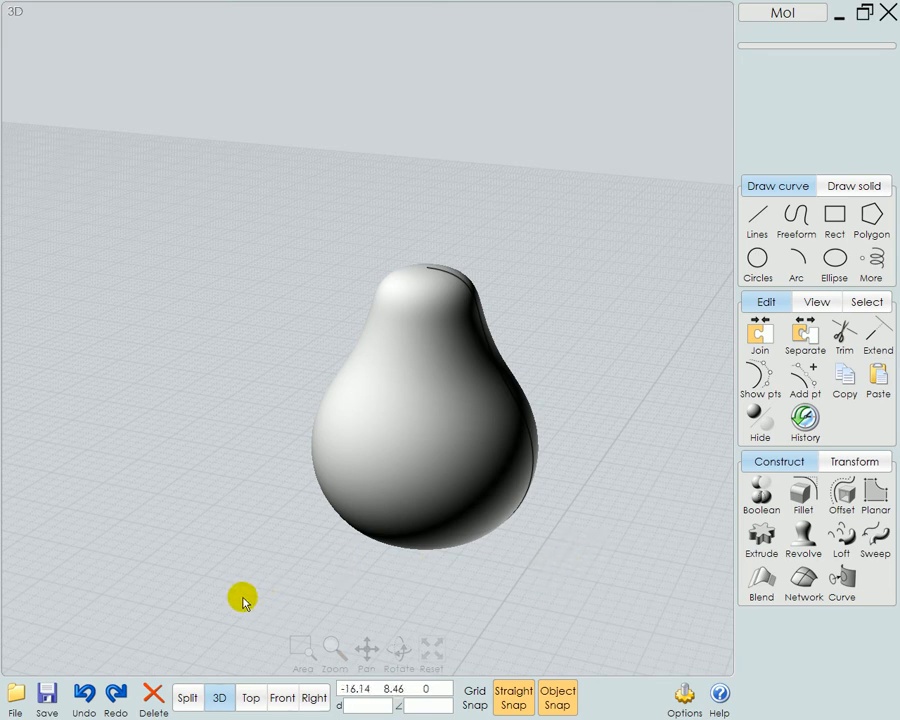
Draw a six-point control-point curve as an asymmetric half outline beside the pear in the Top view, with both ends on the X axis
left_click(251, 699)
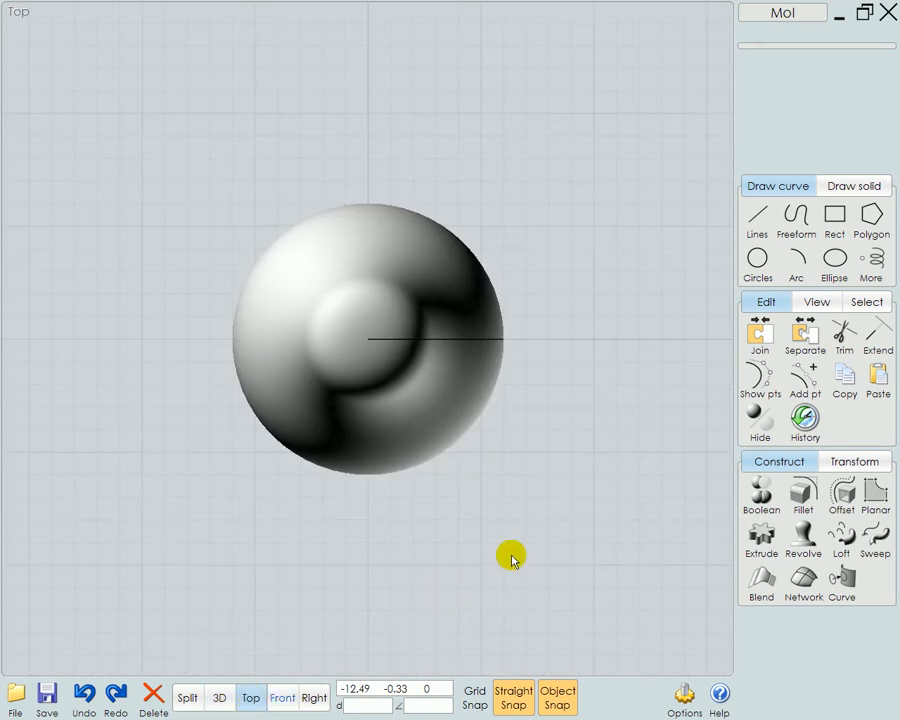
right_click_drag(570, 527, 360, 562)
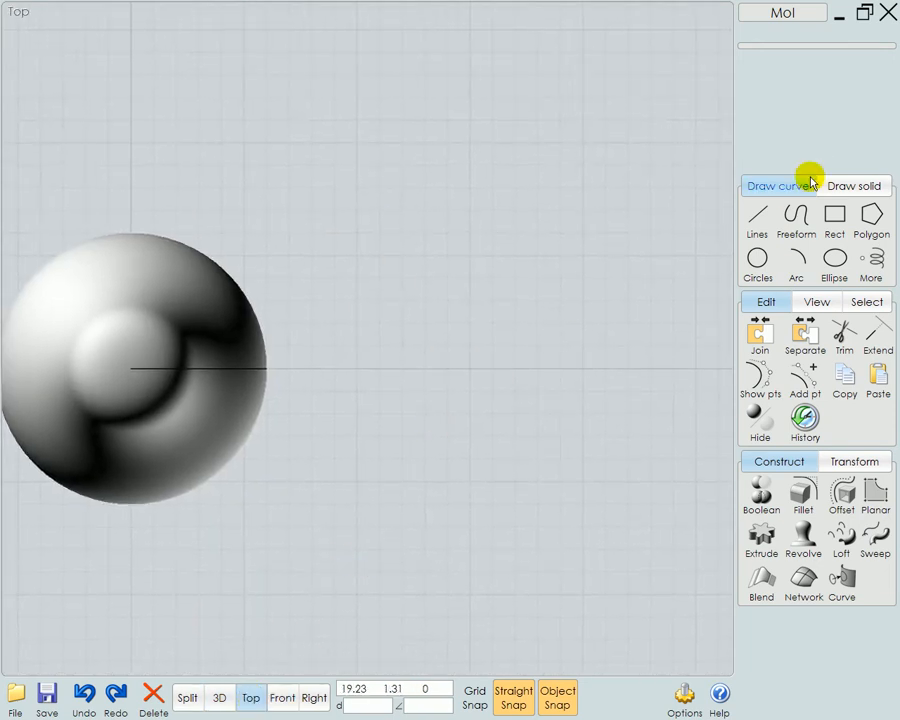
left_click(798, 219)
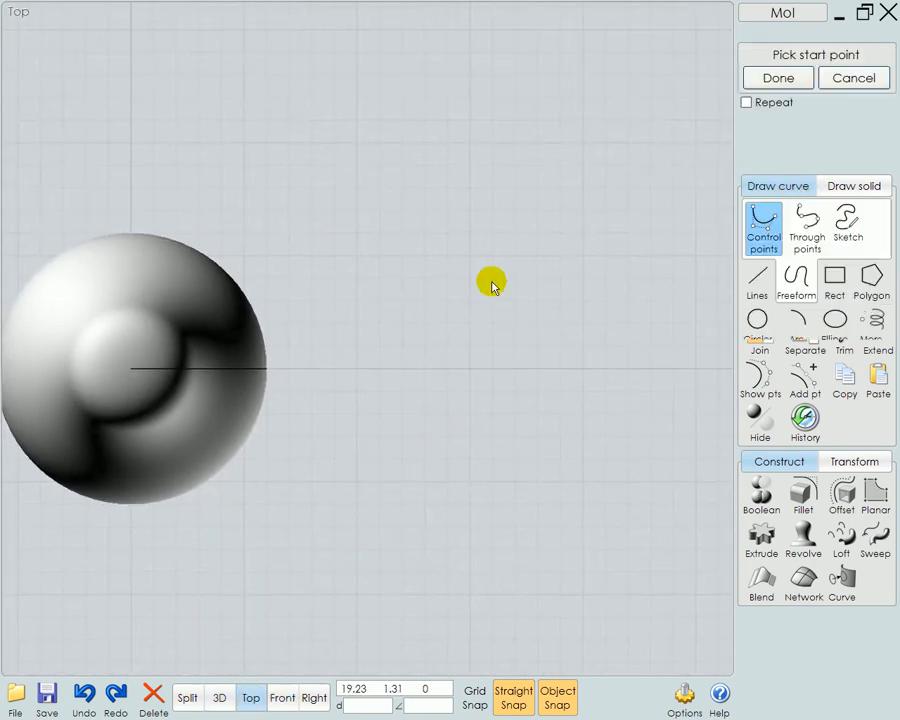
left_click(531, 366)
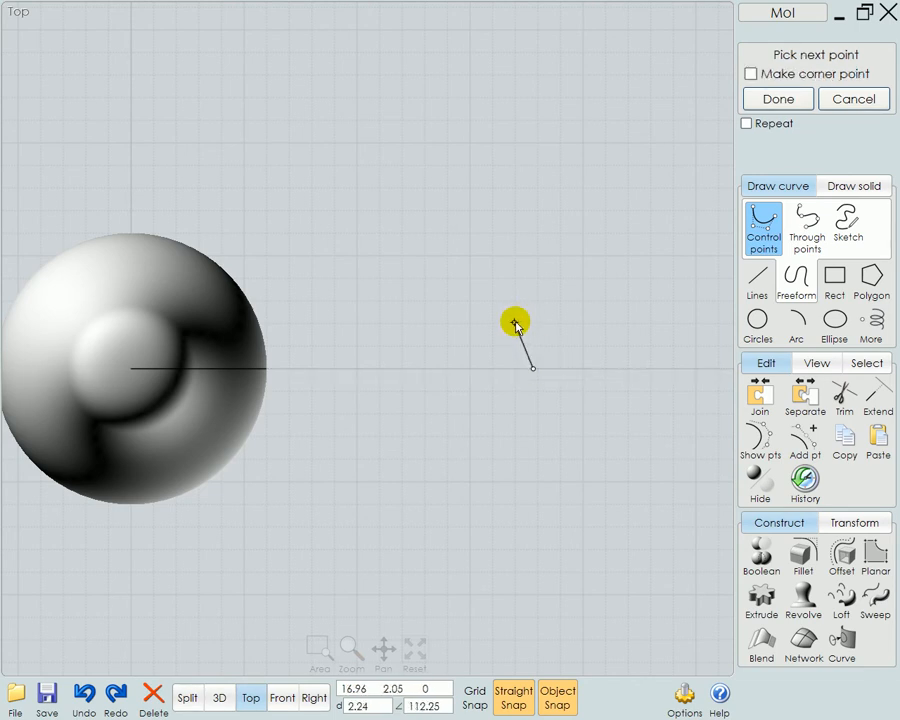
left_click(523, 327)
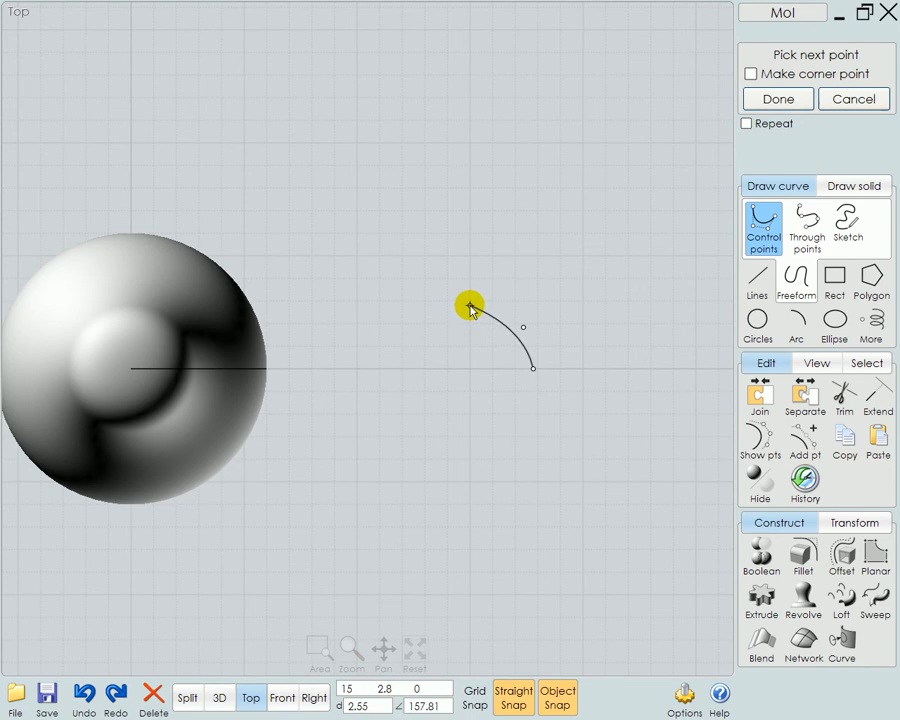
left_click(399, 294)
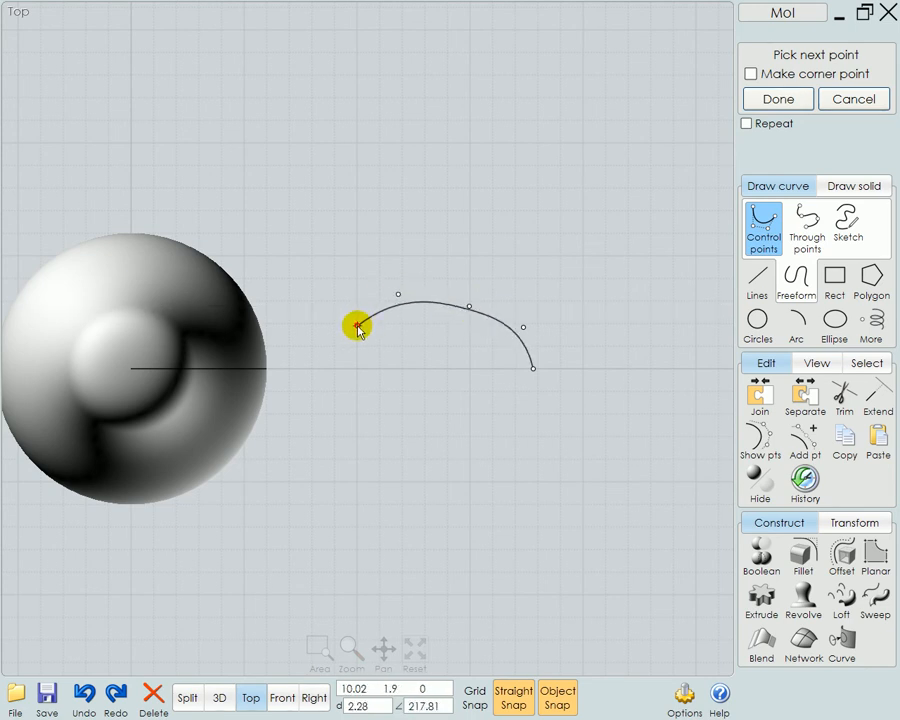
left_click(358, 327)
left_click(357, 368)
right_click(411, 386)
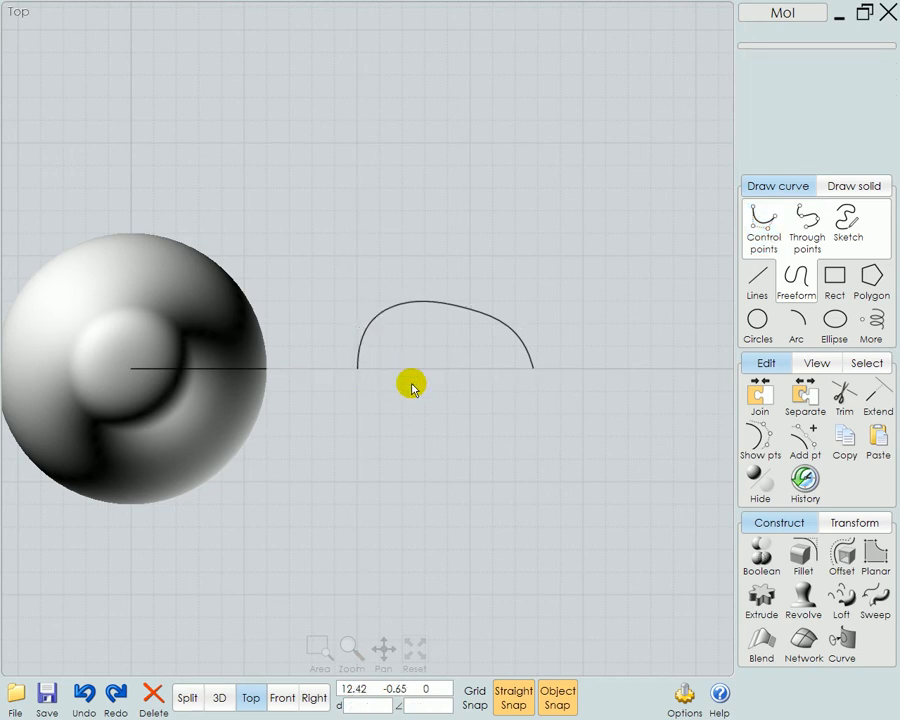
left_click(364, 350)
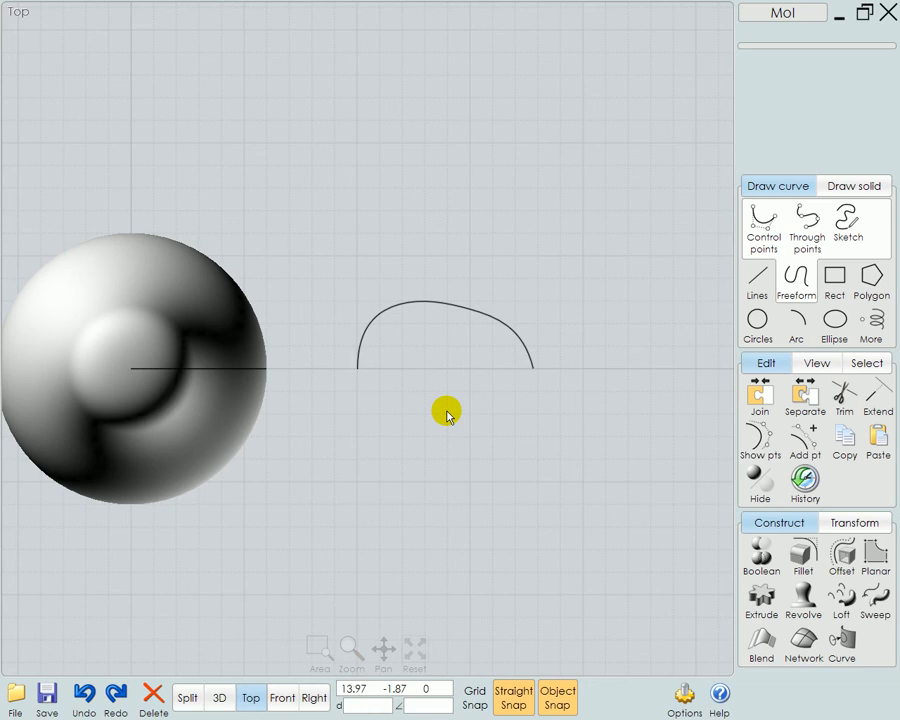
Select the half-outline curve in the 3D view and examine it fitted and from a rotated angle
left_click(220, 698)
mouse_move(223, 700)
left_click(431, 650)
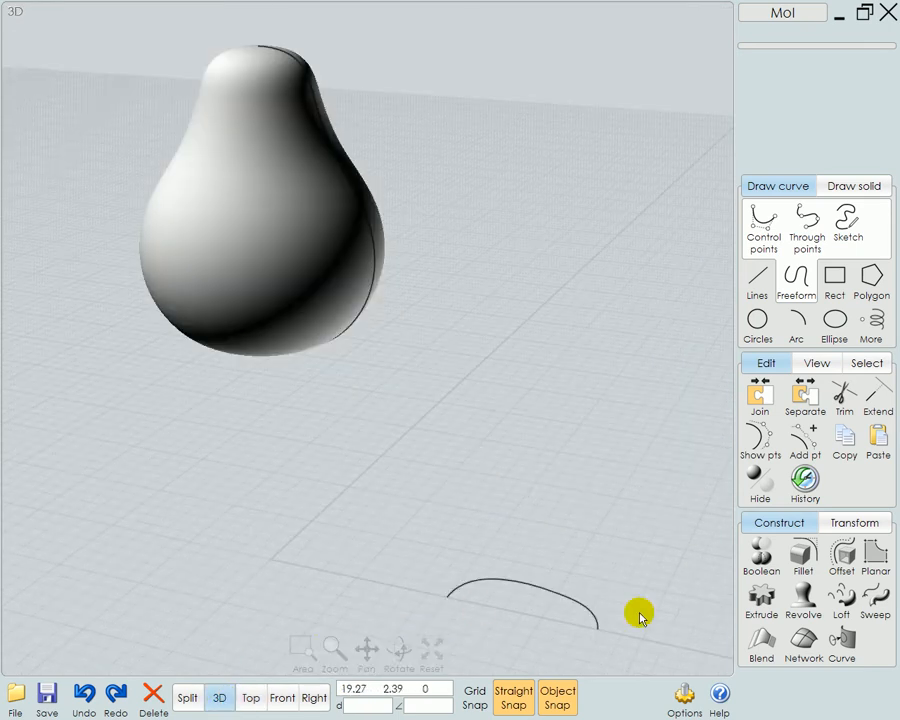
left_click(601, 616)
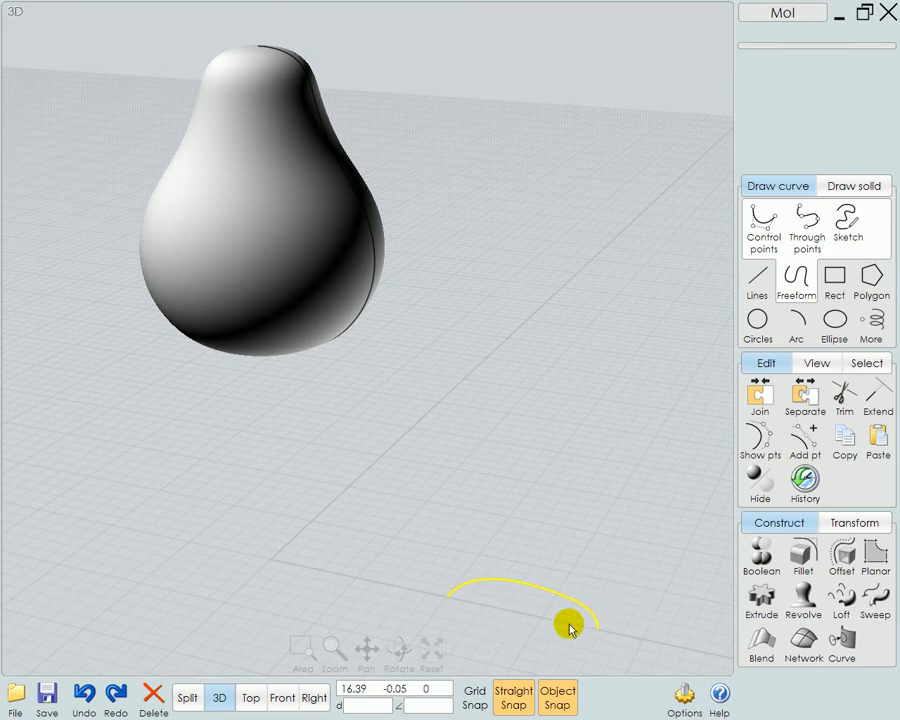
mouse_move(424, 700)
left_click(430, 655)
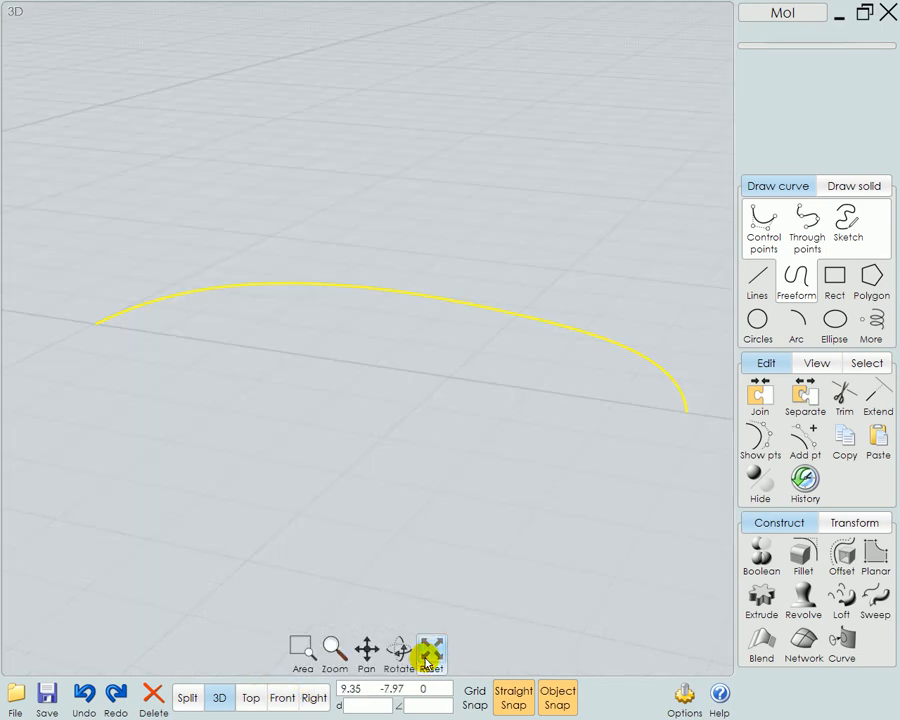
scroll(456, 582, "down", 6)
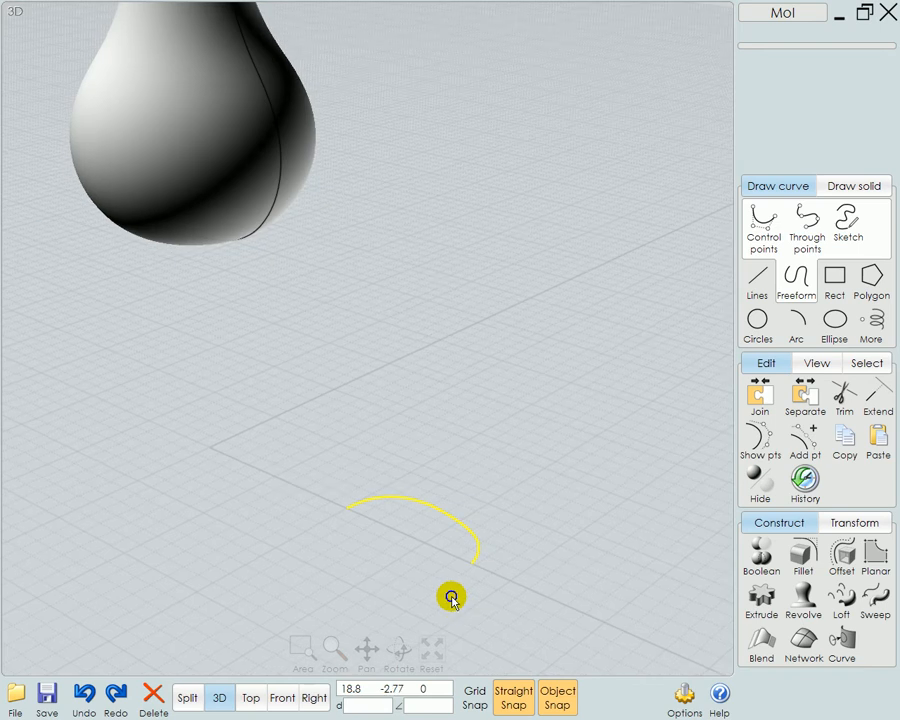
scroll(448, 594, "up", 5)
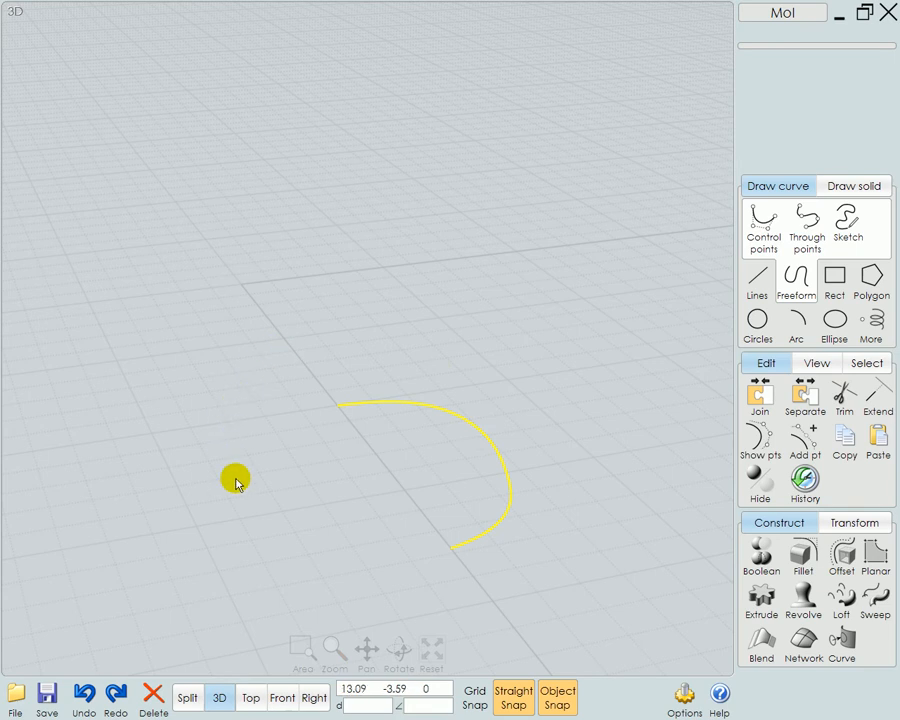
Draw an arched control-point curve from the outline to its mirrored ground point at about (13.21, -2.98), with middle points about 1.97 high, and deselect the outline
left_click(765, 231)
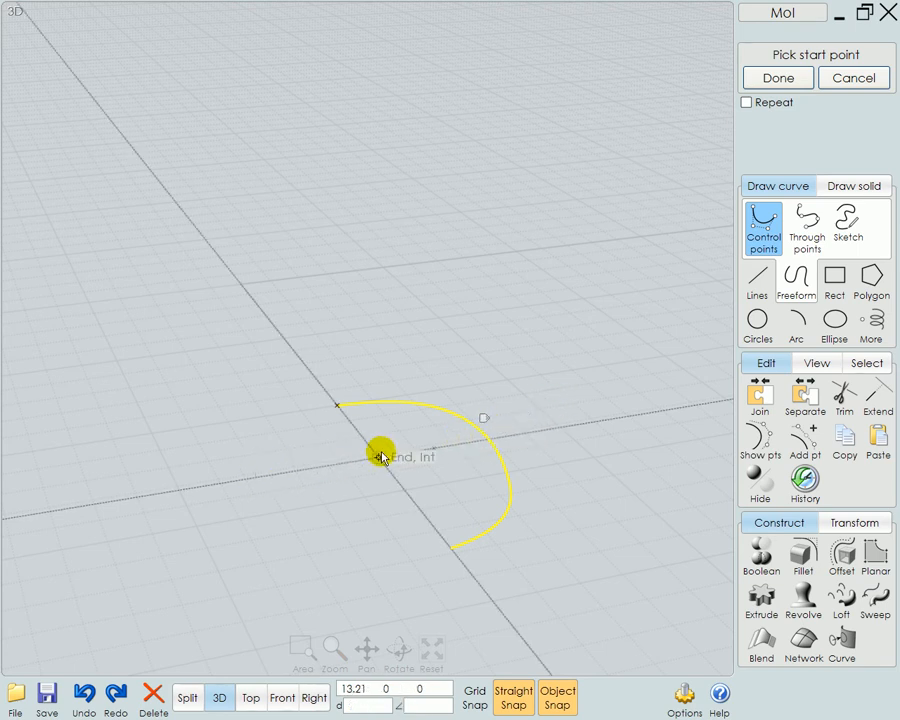
left_click(491, 439)
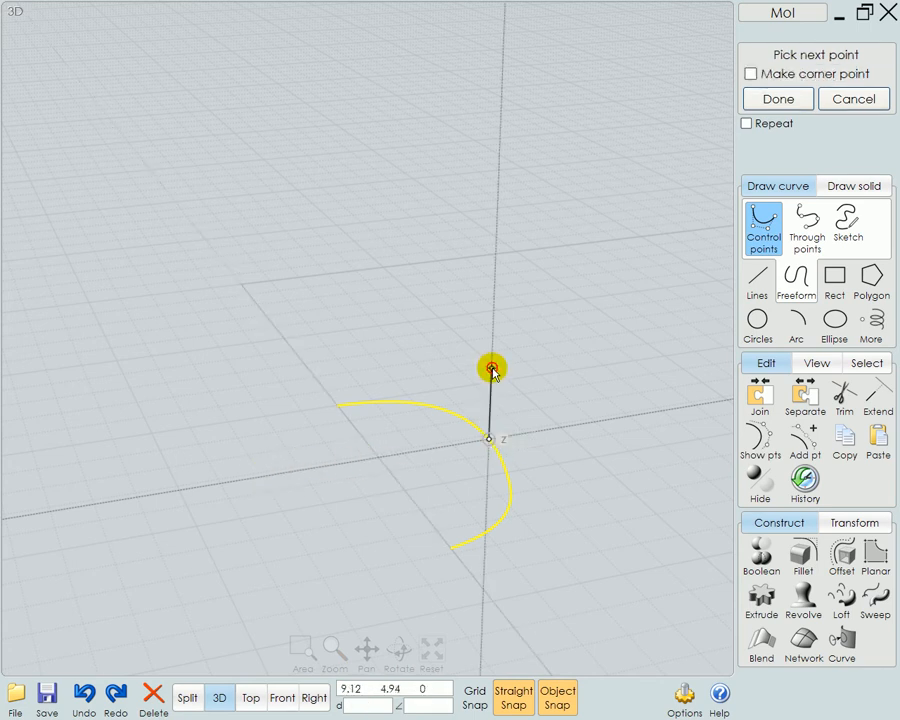
left_click(491, 369)
mouse_move(258, 473)
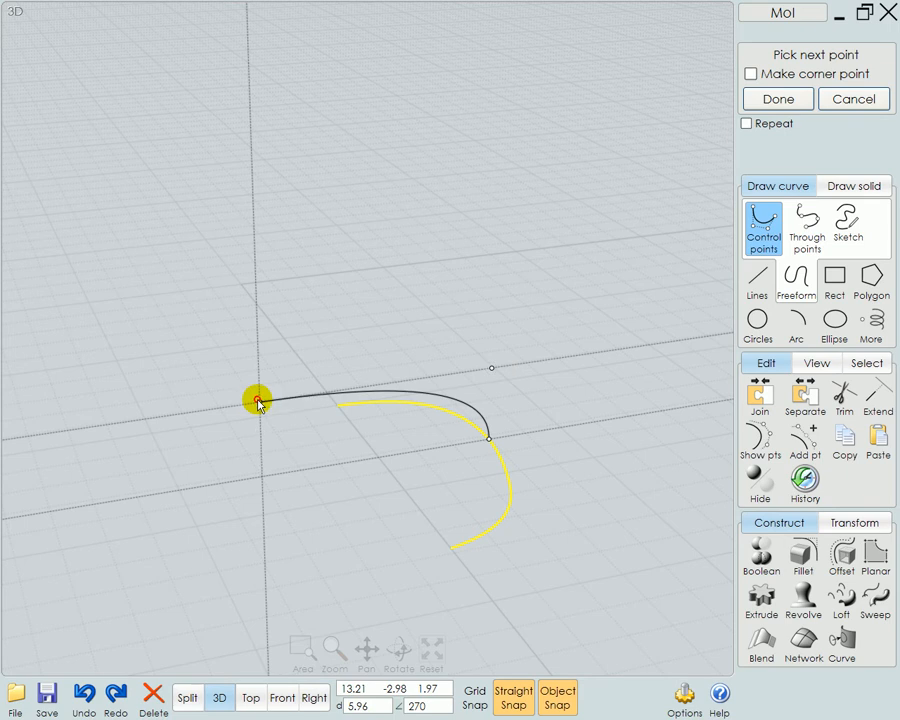
left_click(258, 402)
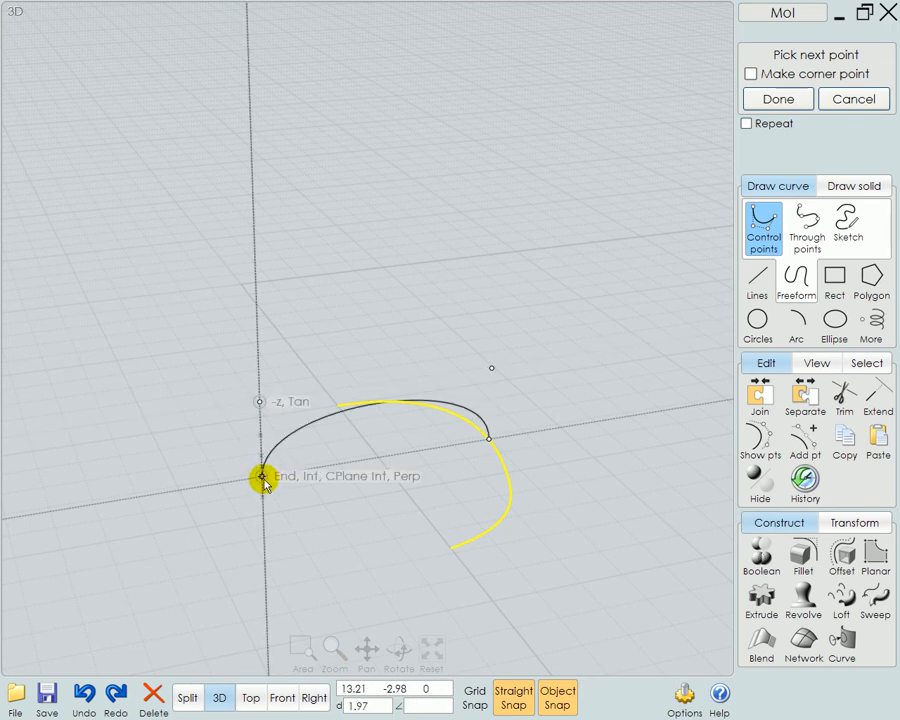
left_click(263, 481)
right_click(326, 540)
left_click(481, 421)
left_click(481, 417)
left_click(600, 428)
right_click_drag(586, 462, 645, 497)
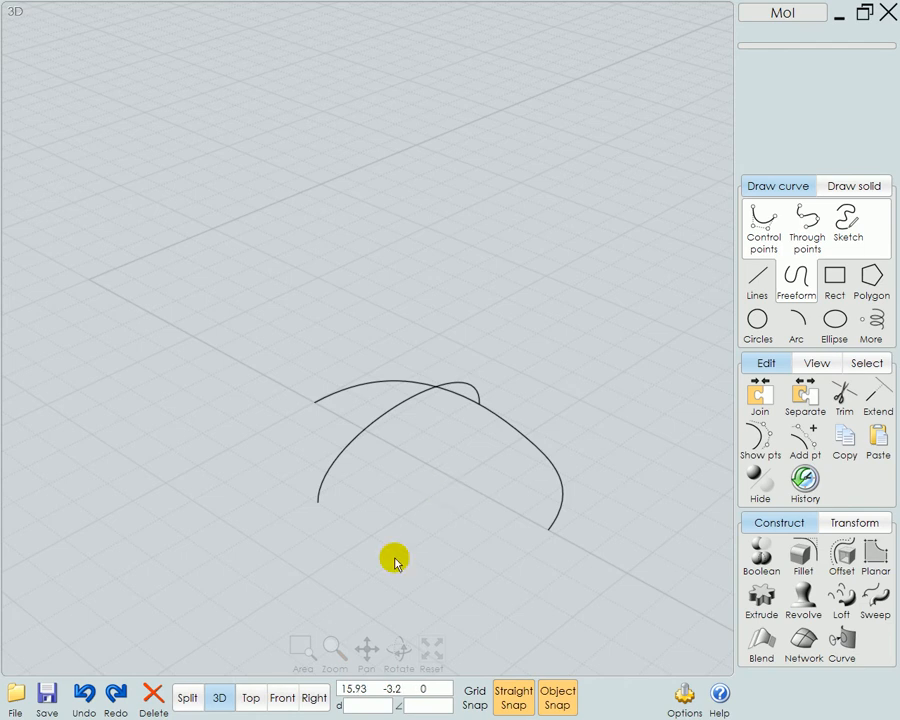
Draw a diagonal line in an empty area of the Top view, away from the pear and curves
left_click(252, 698)
scroll(416, 554, "down", 3)
right_click_drag(596, 478, 422, 626)
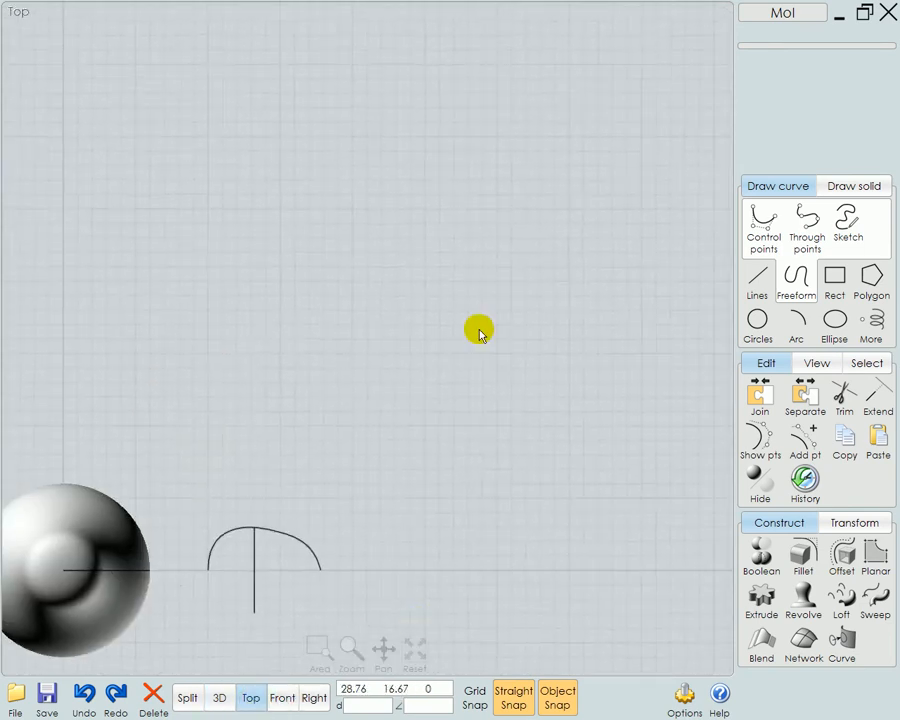
scroll(436, 313, "up", 5)
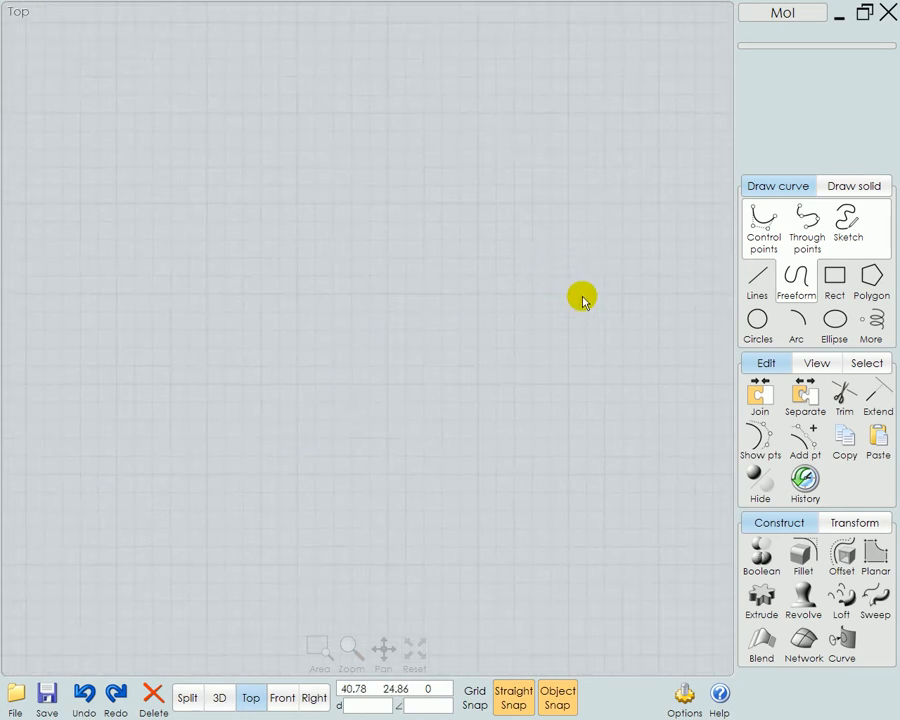
left_click(757, 280)
left_click(205, 186)
left_click(440, 407)
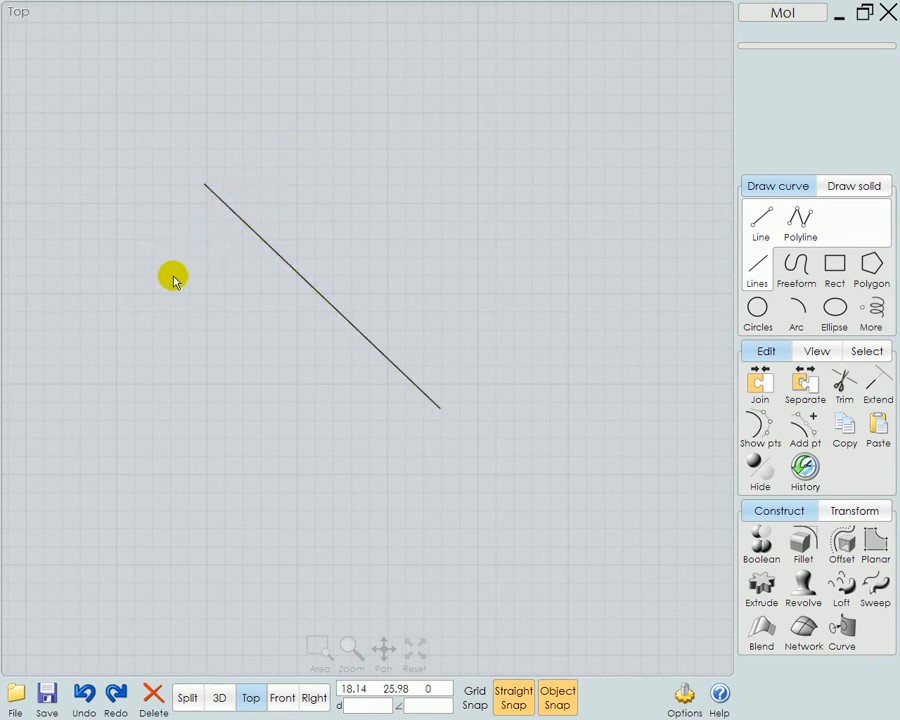
Draw a second line about 10.46 long crossing the diagonal line perpendicularly, with equal lengths on both sides, using a construction line
left_click(764, 221)
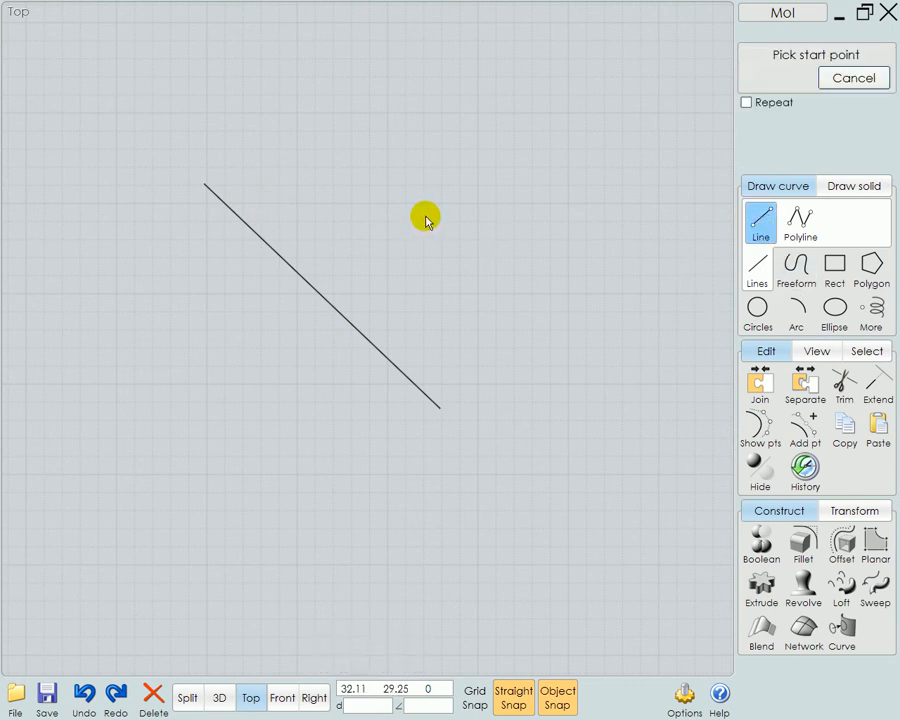
mouse_move(262, 219)
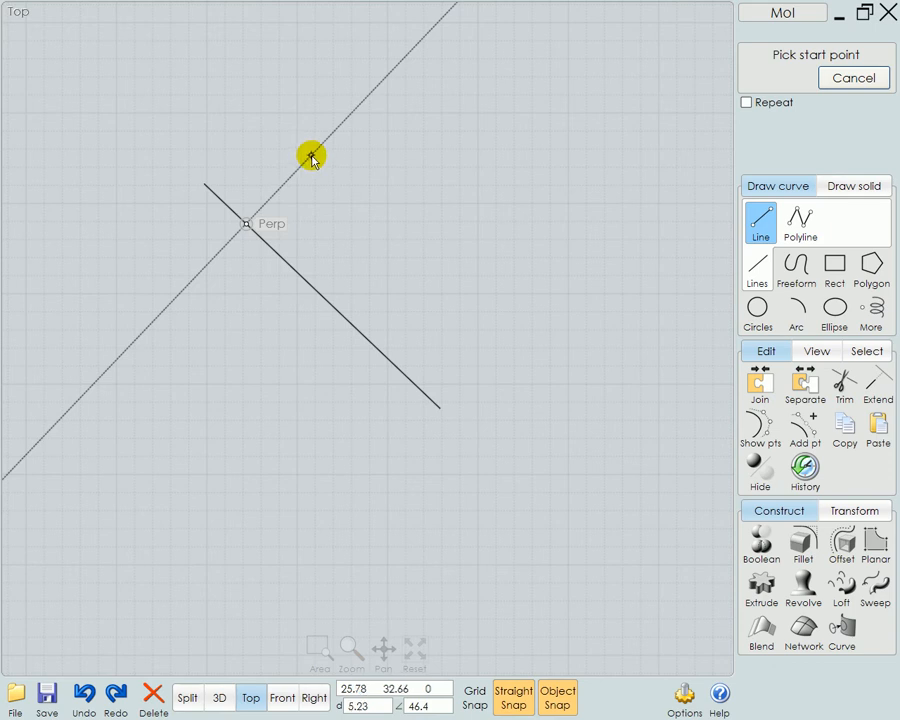
left_click(311, 157)
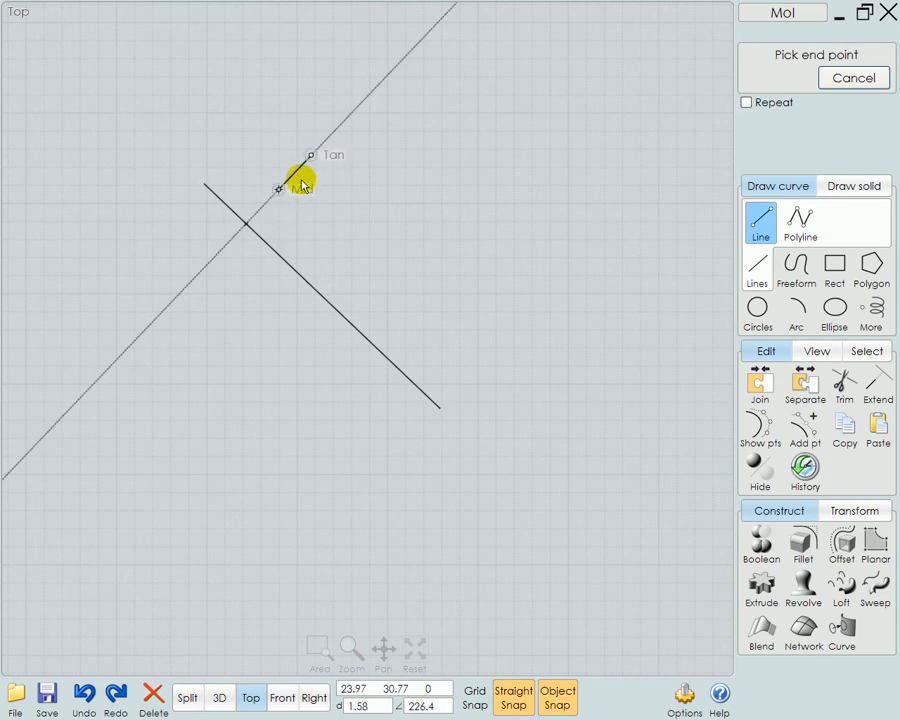
left_click(182, 293)
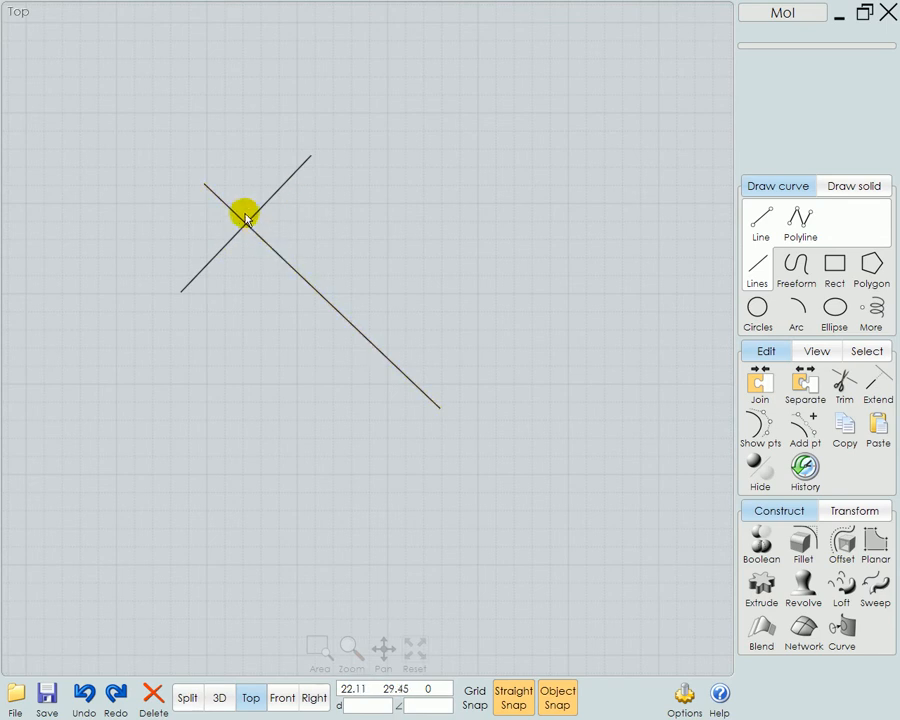
Delete both crossing lines and bring the outline and arched curves back into the Top view
left_click_drag(377, 179, 159, 291)
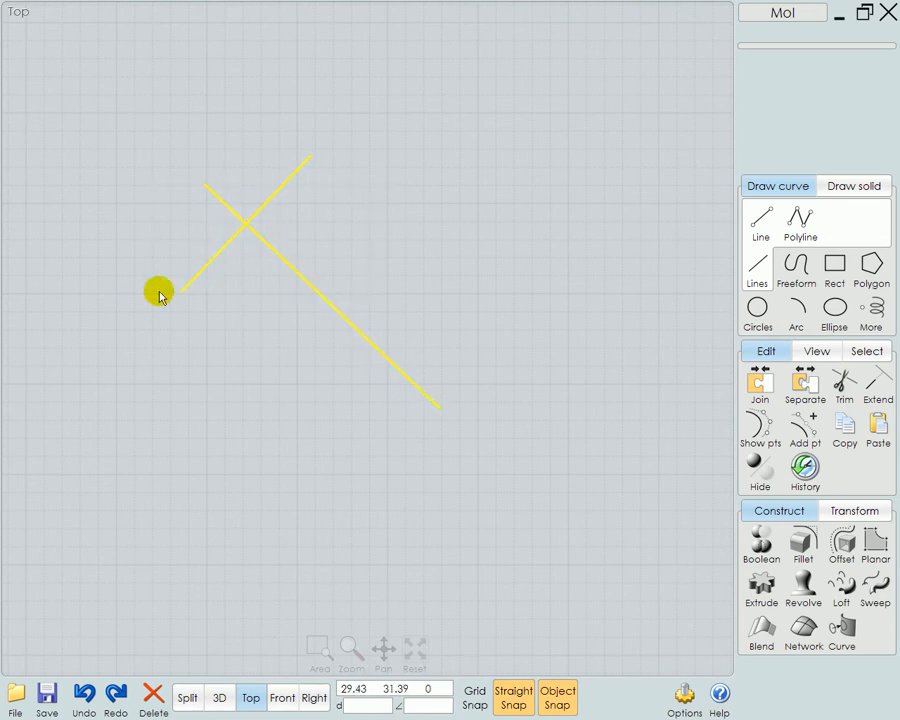
key("Delete")
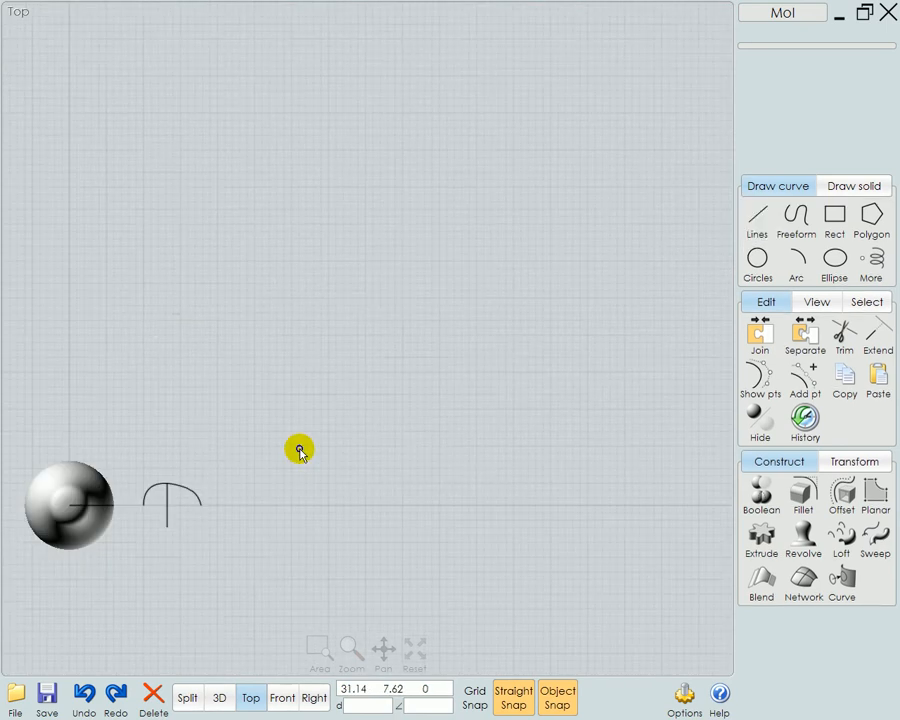
scroll(246, 334, "up", 5)
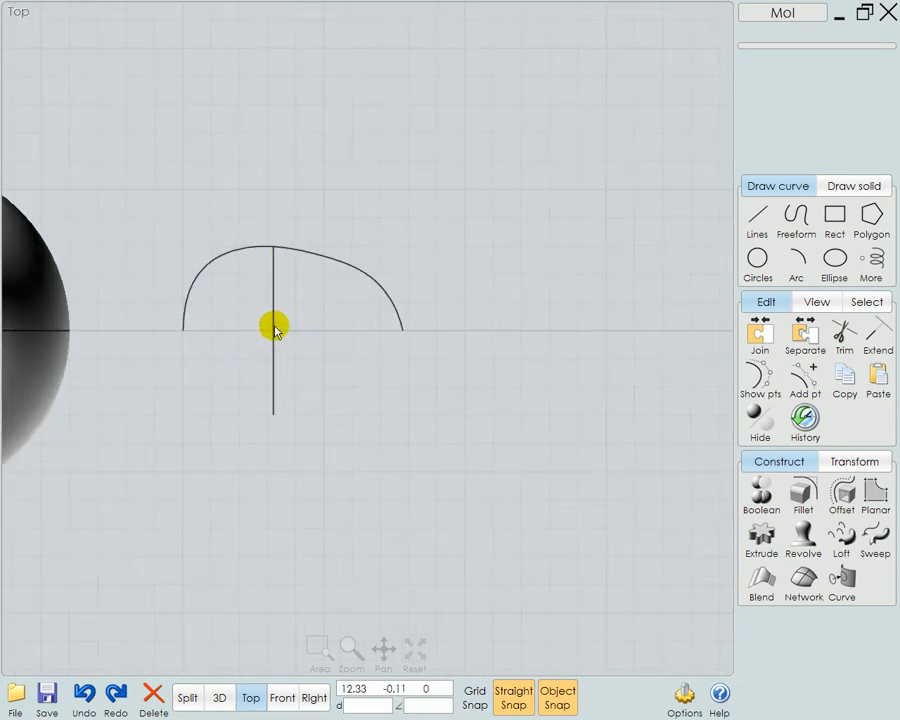
Rail revolve the half outline in the 3D view, using the arched curve as rail and the ground axis from the outline's end point as revolve axis
left_click(220, 704)
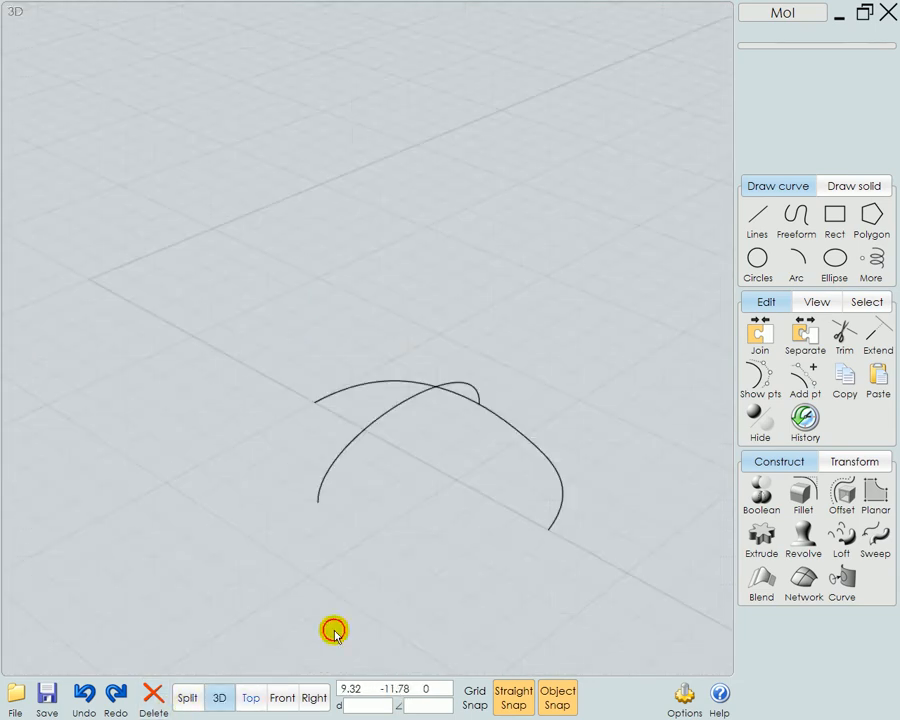
right_click_drag(341, 549, 390, 464)
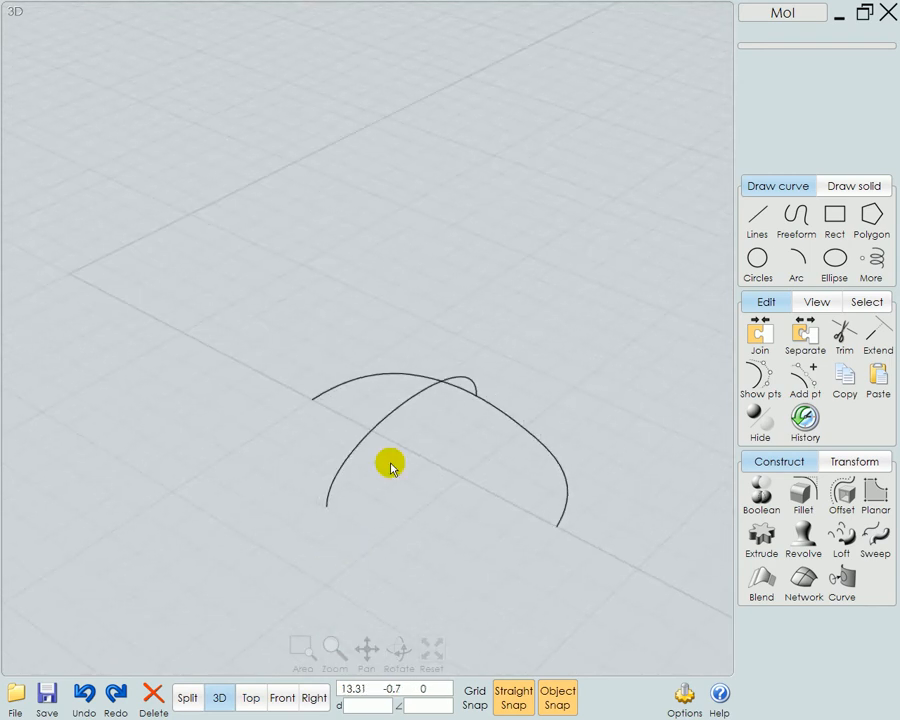
left_click(804, 540)
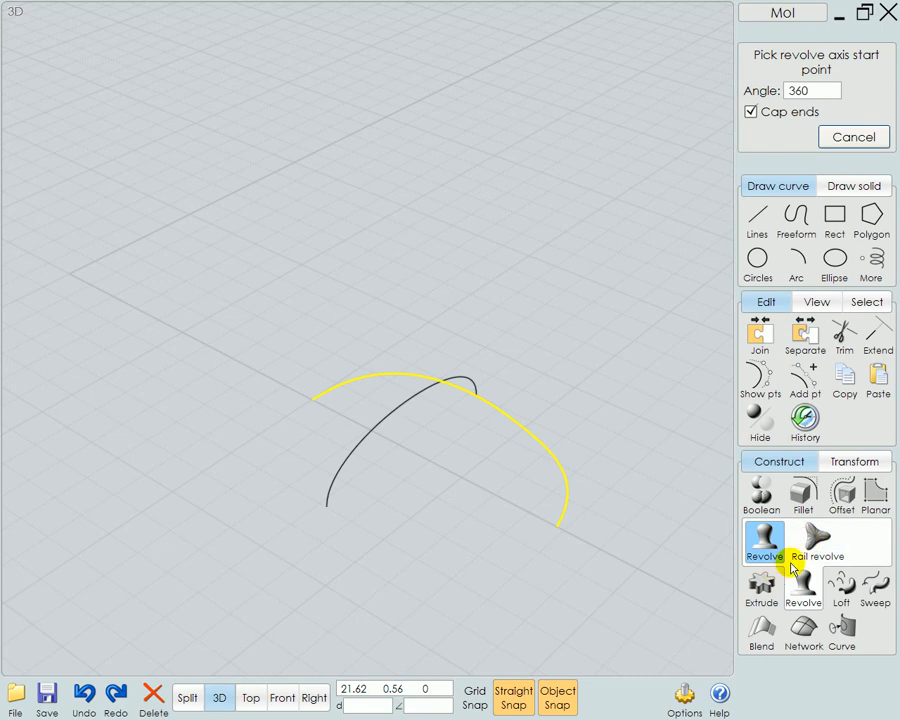
left_click(818, 545)
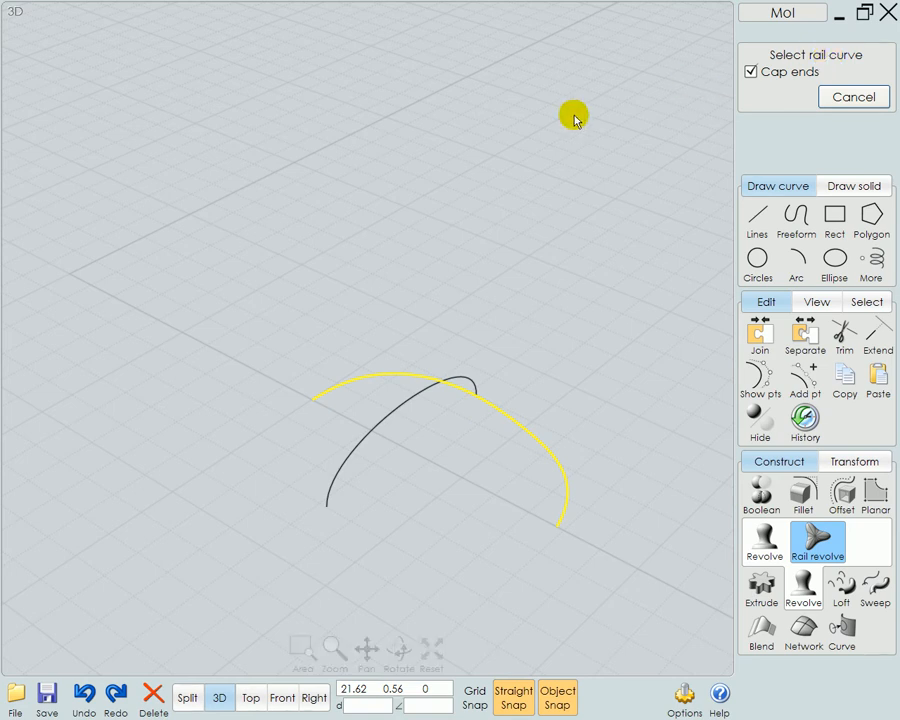
left_click(391, 422)
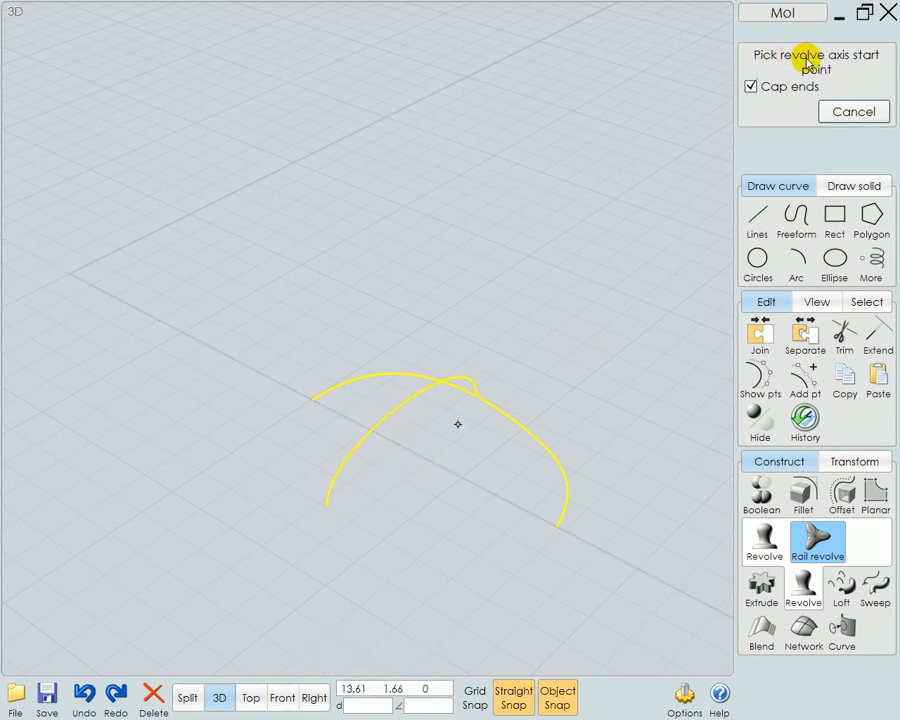
left_click(314, 400)
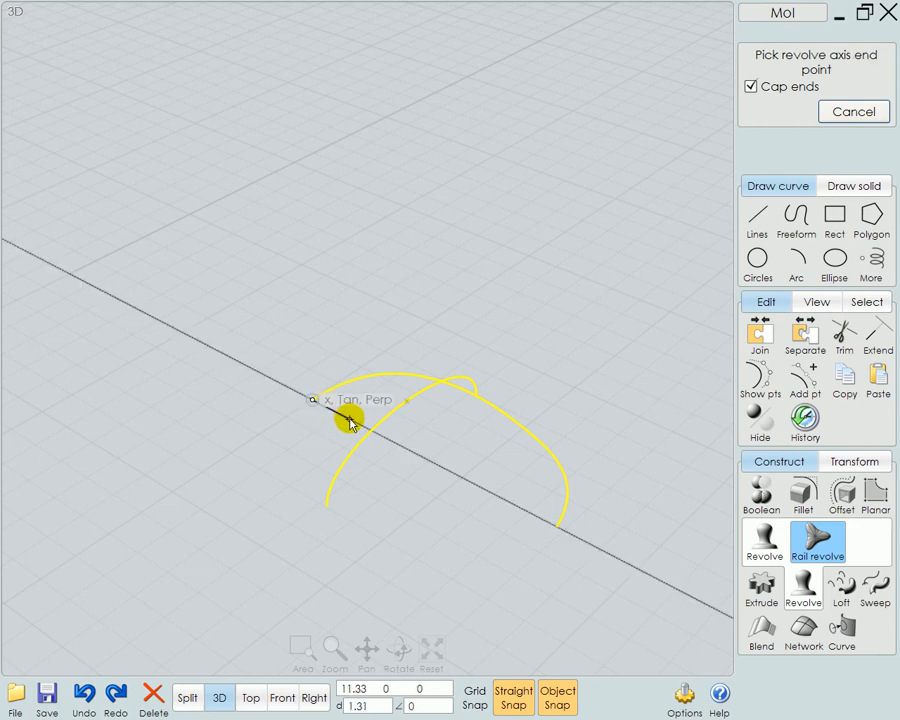
left_click(350, 420)
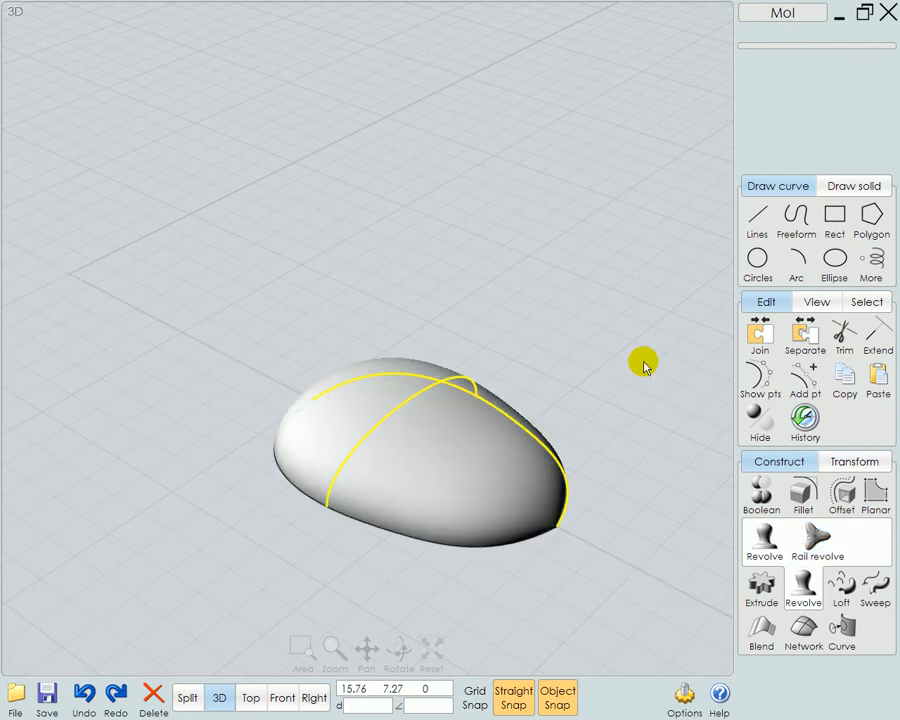
left_click(519, 482)
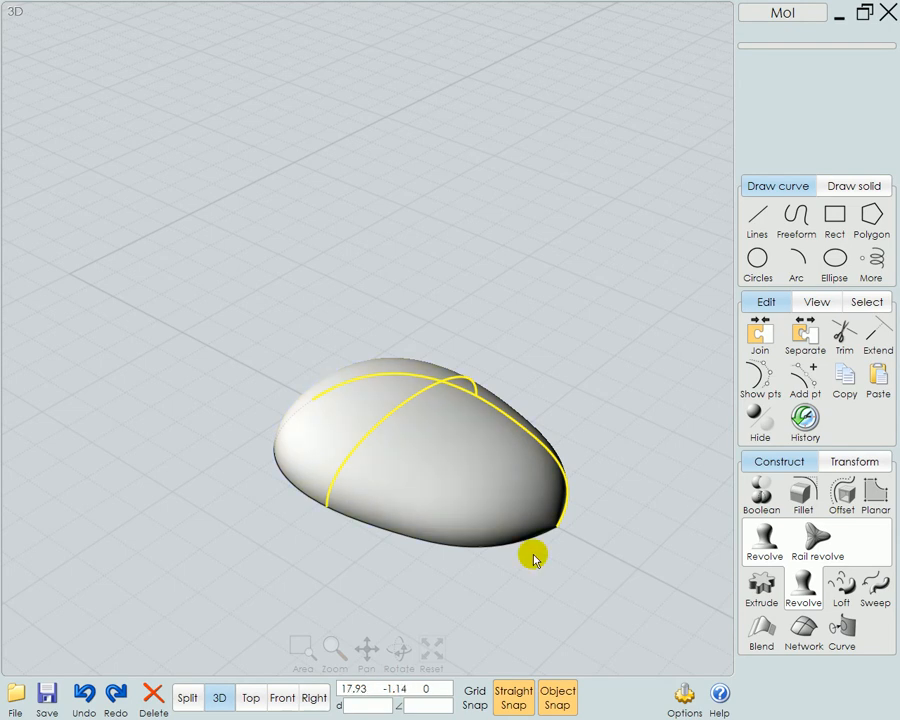
right_click_drag(504, 577, 571, 597)
left_click(612, 453)
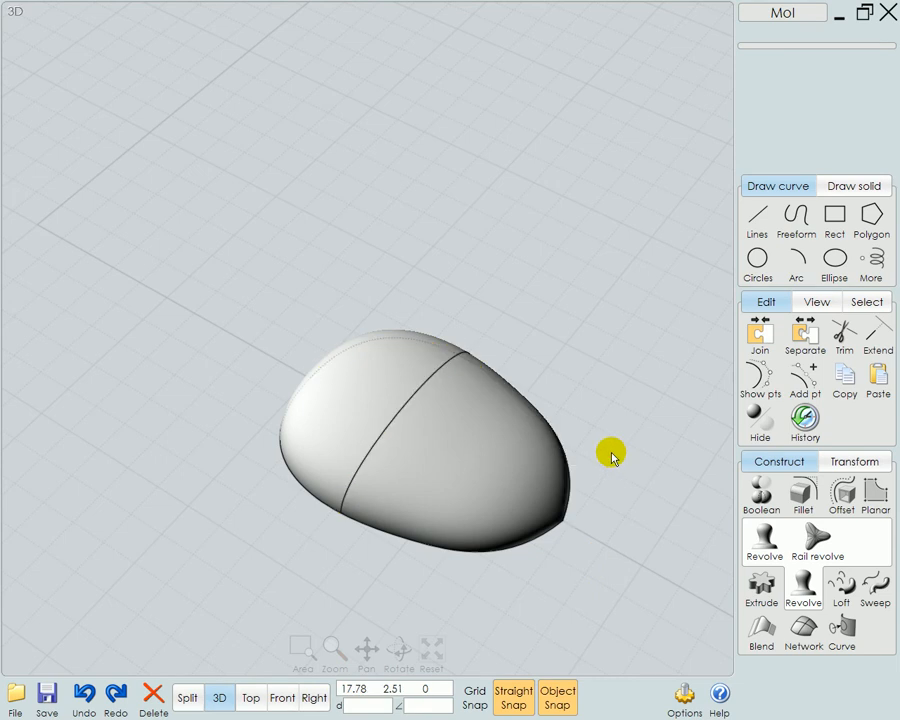
Show the control points of the half outline curve on the rail-revolved form
left_click(572, 462)
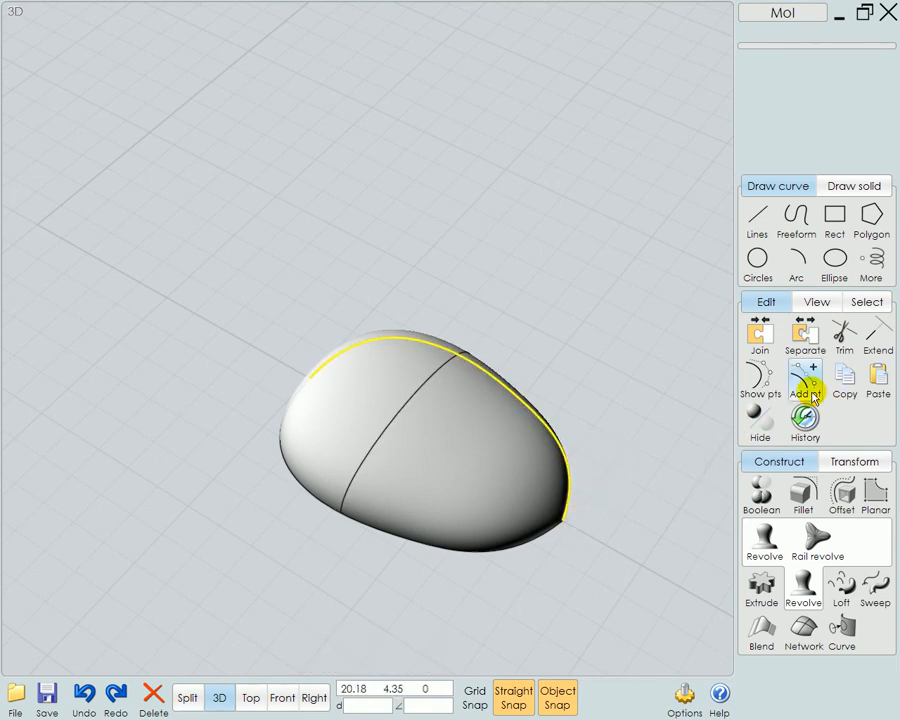
left_click(762, 375)
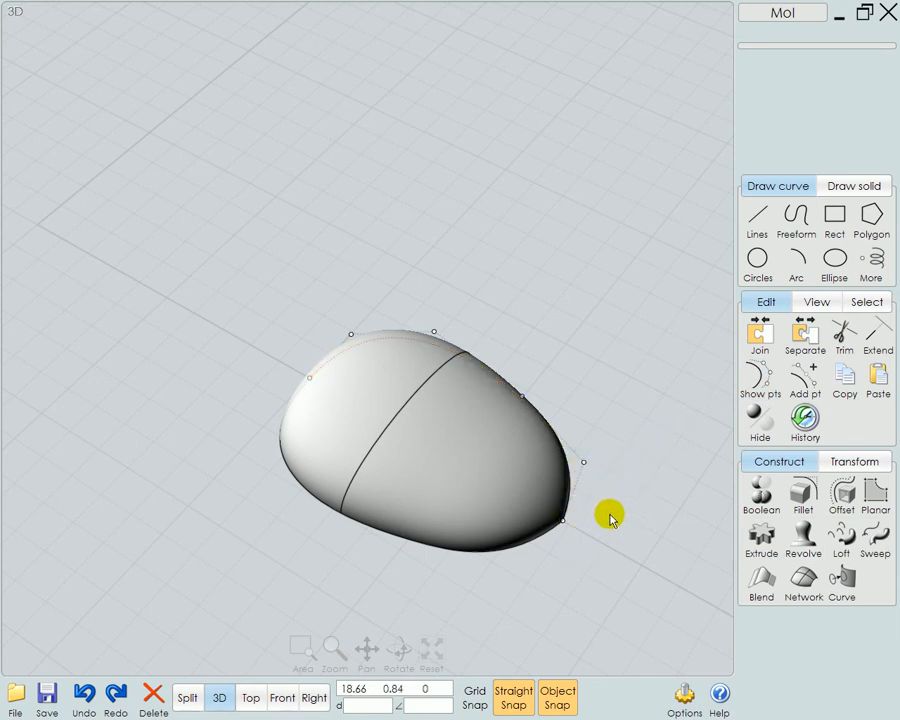
right_click_drag(593, 400, 625, 385)
left_click_drag(582, 371, 652, 527)
left_click(635, 488)
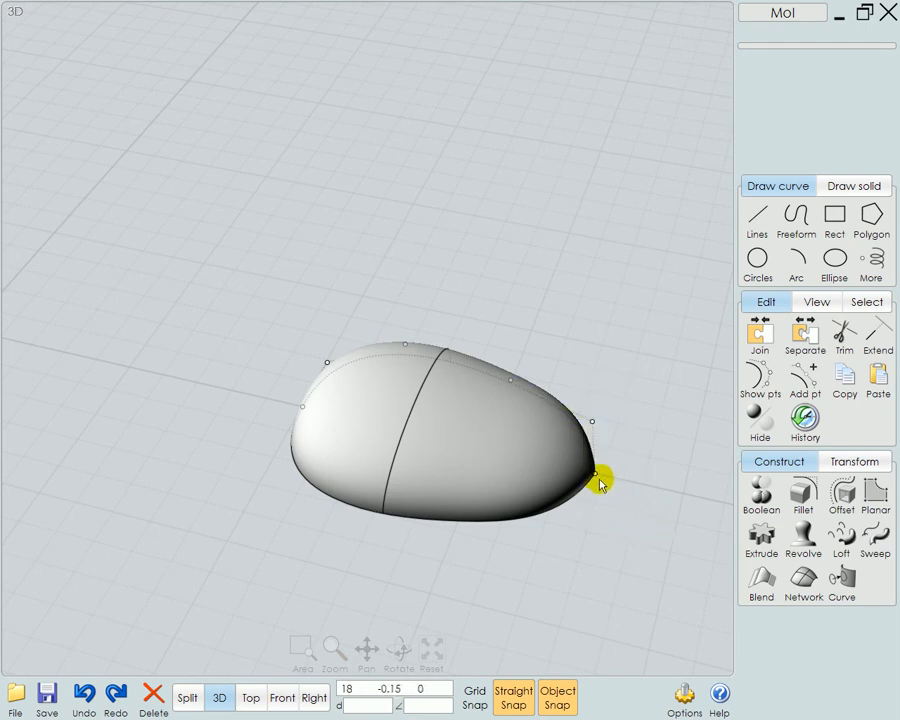
Try moving the outline's narrow-end point about 0.79 outward along the ground axis, and undo the move
left_click_drag(603, 480, 628, 490)
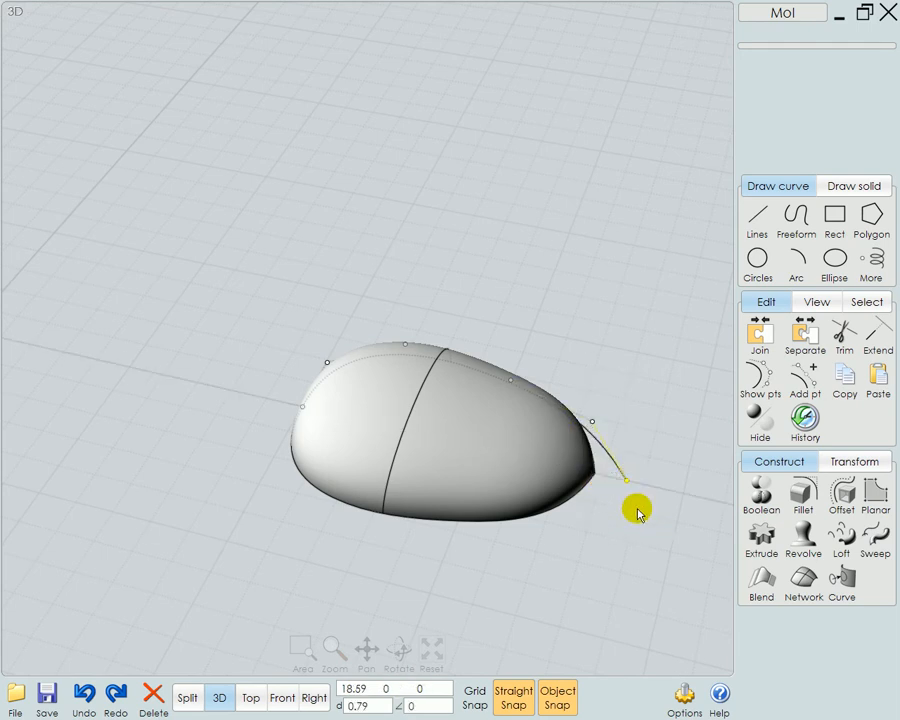
scroll(658, 518, "up", 3)
right_click_drag(658, 518, 570, 446)
left_click(560, 500)
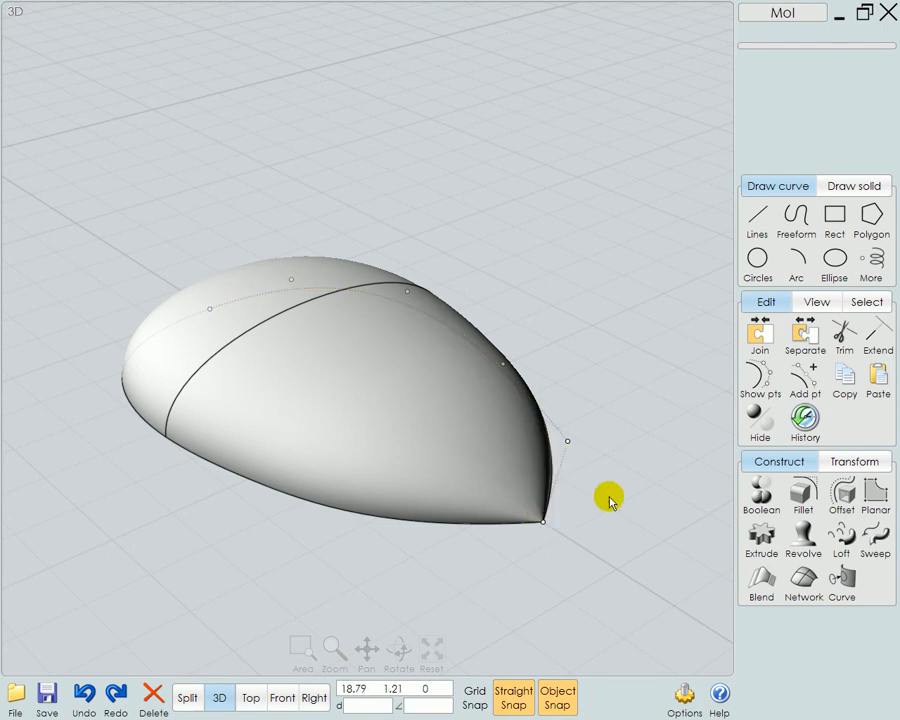
key("ctrl+z")
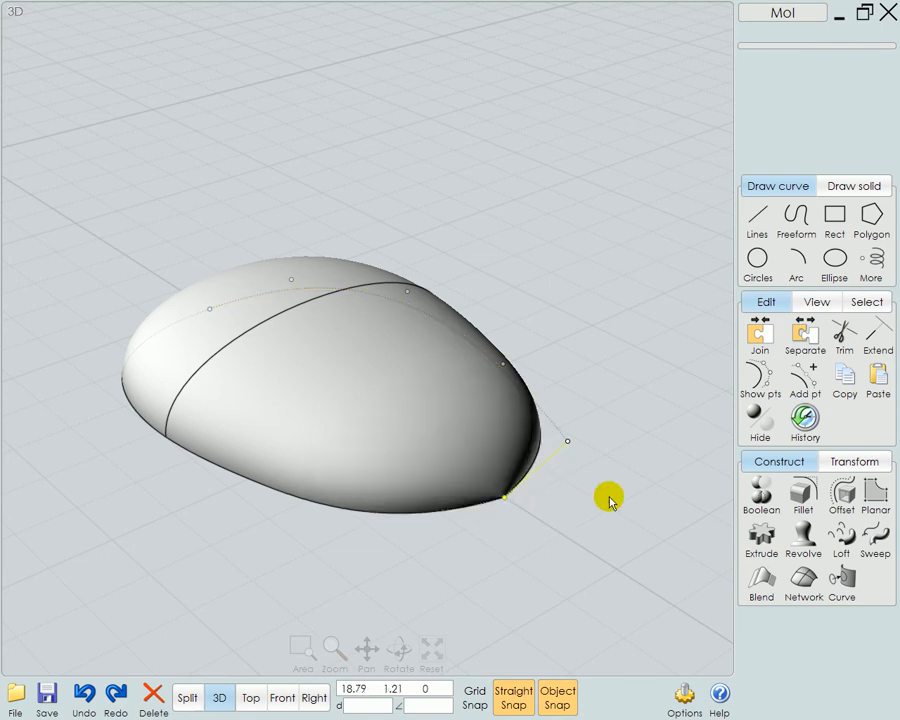
Align the outline's last two control points by Vert center at the narrow-end point (17.8, 0), and deselect them
left_click_drag(474, 555, 611, 417)
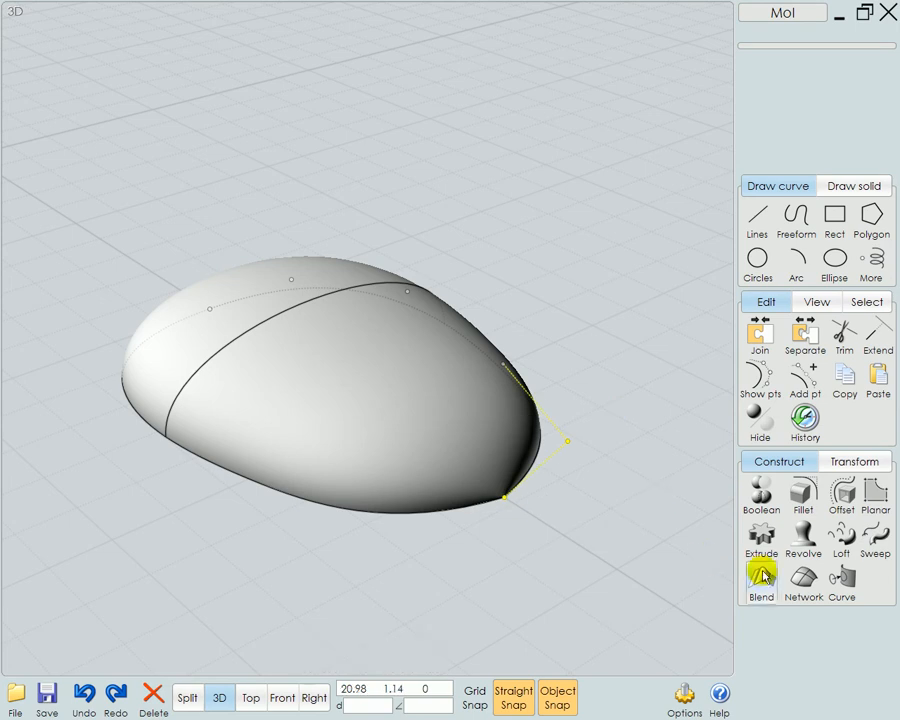
left_click(852, 463)
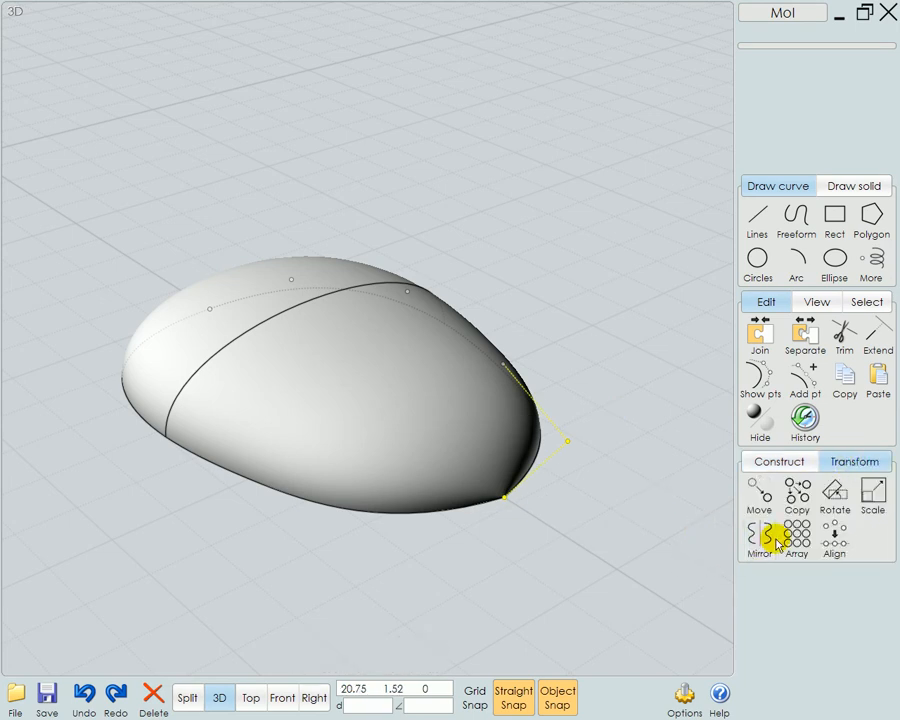
left_click(834, 538)
right_click(554, 502)
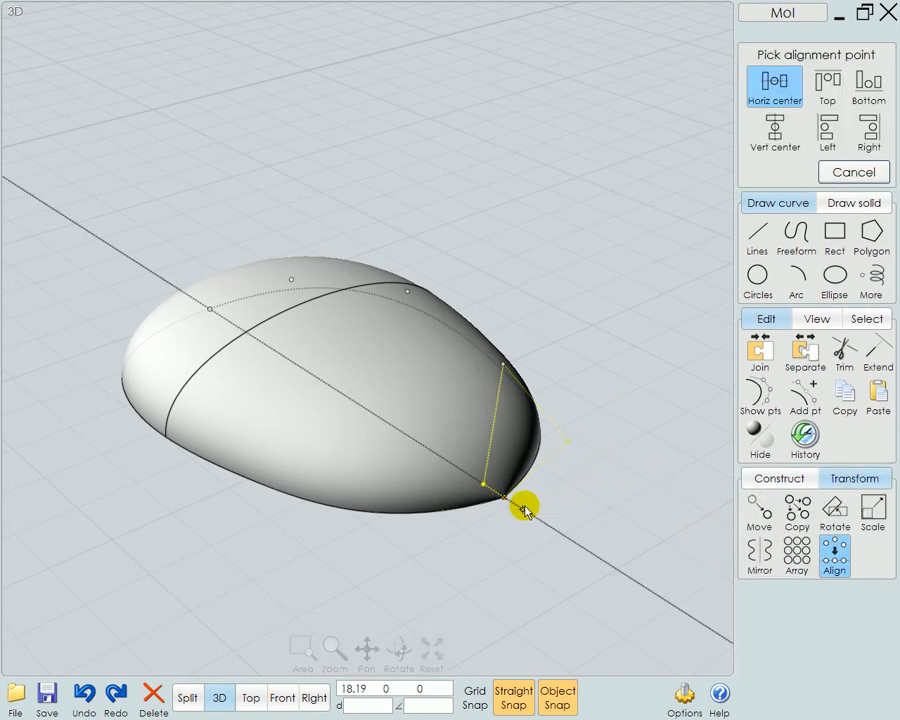
left_click(772, 128)
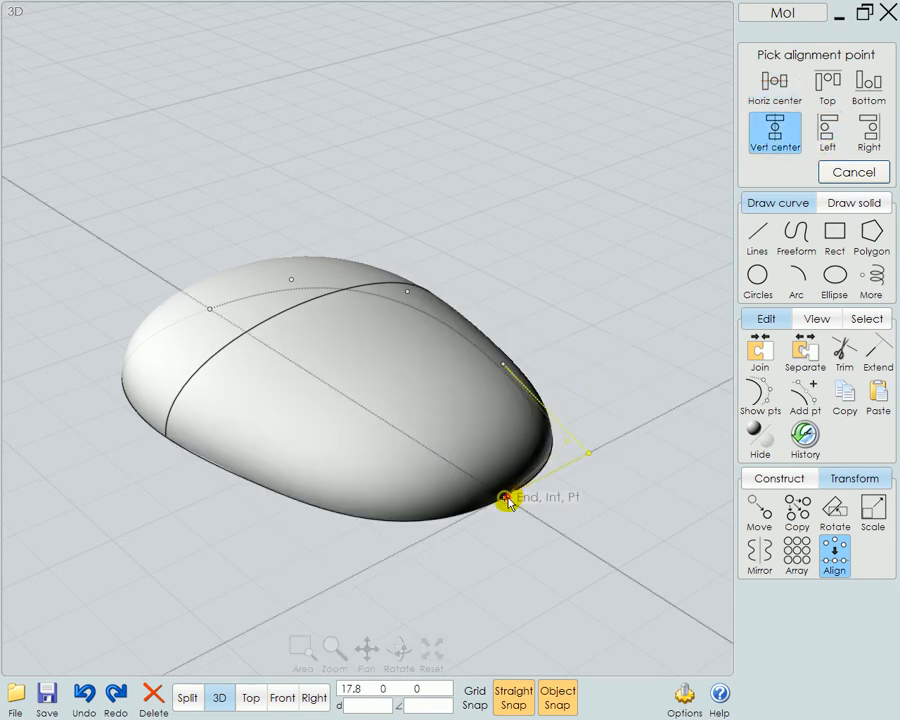
left_click(604, 455)
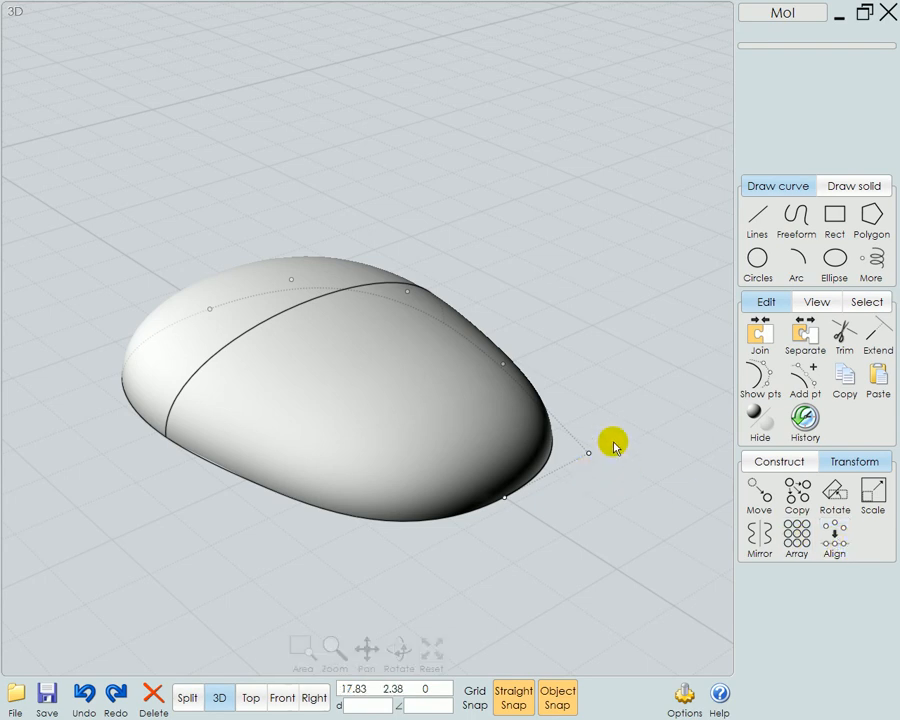
right_click_drag(546, 492, 530, 575)
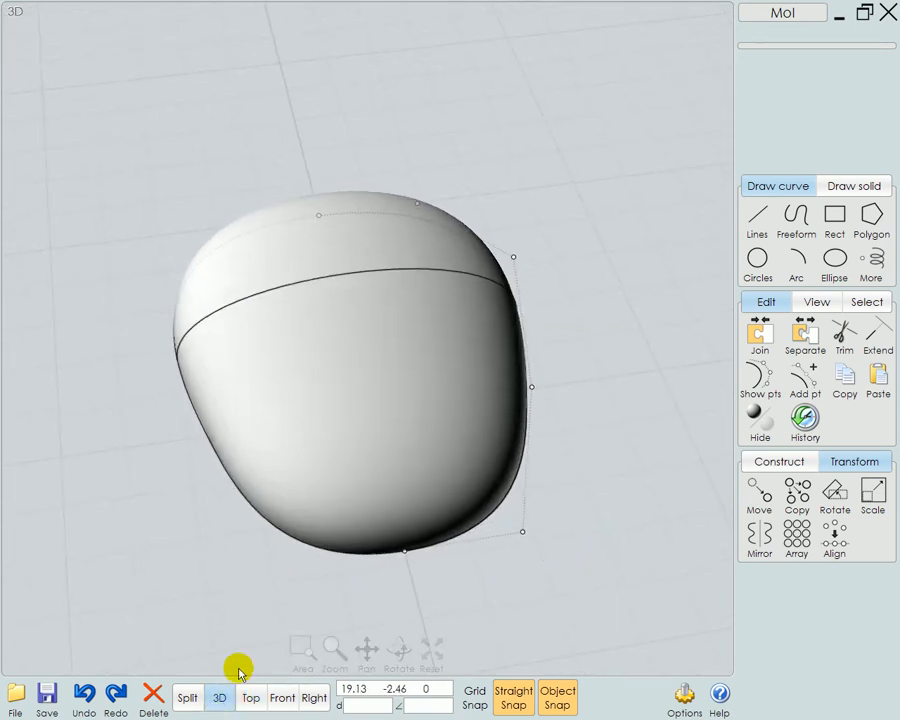
Show the arched curve's control points and raise its two middle points vertically by about 1.11, to a height of 3.08
left_click(432, 650)
right_click_drag(581, 553, 652, 497)
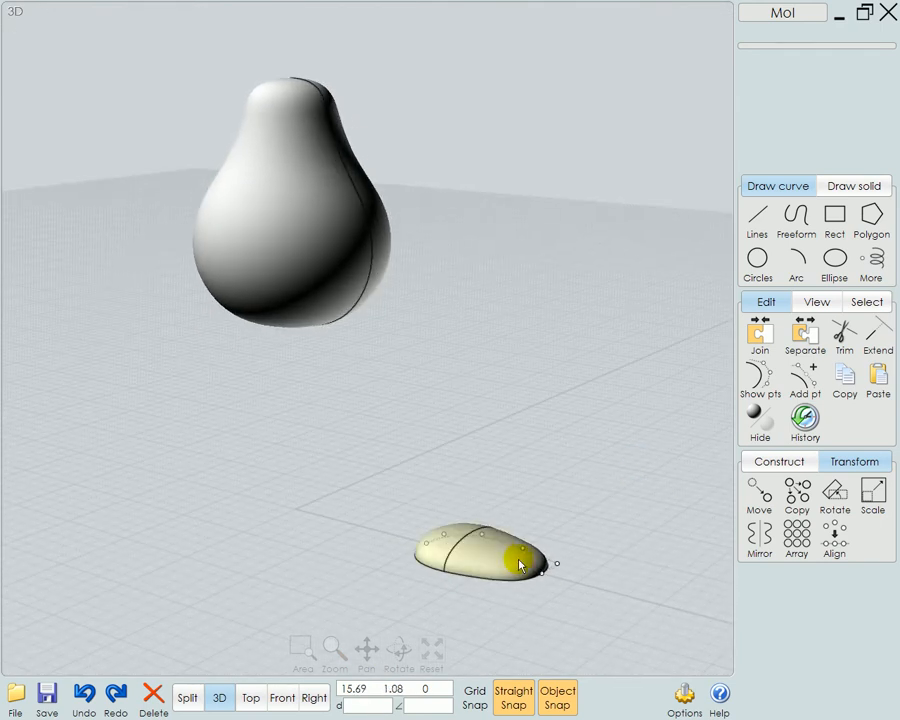
left_click(555, 507)
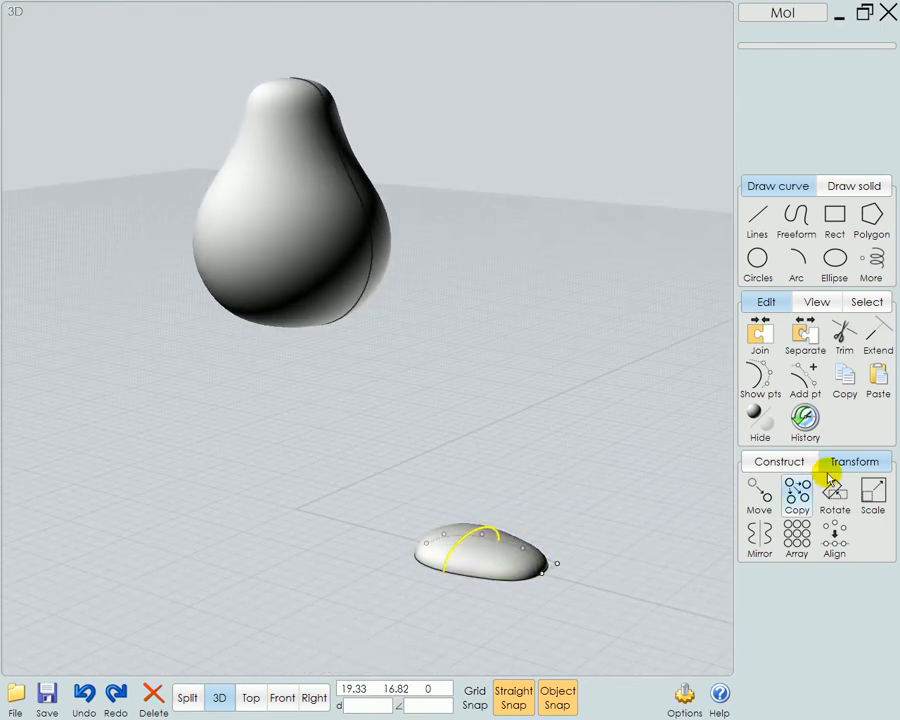
left_click(754, 378)
right_click_drag(478, 530, 412, 549)
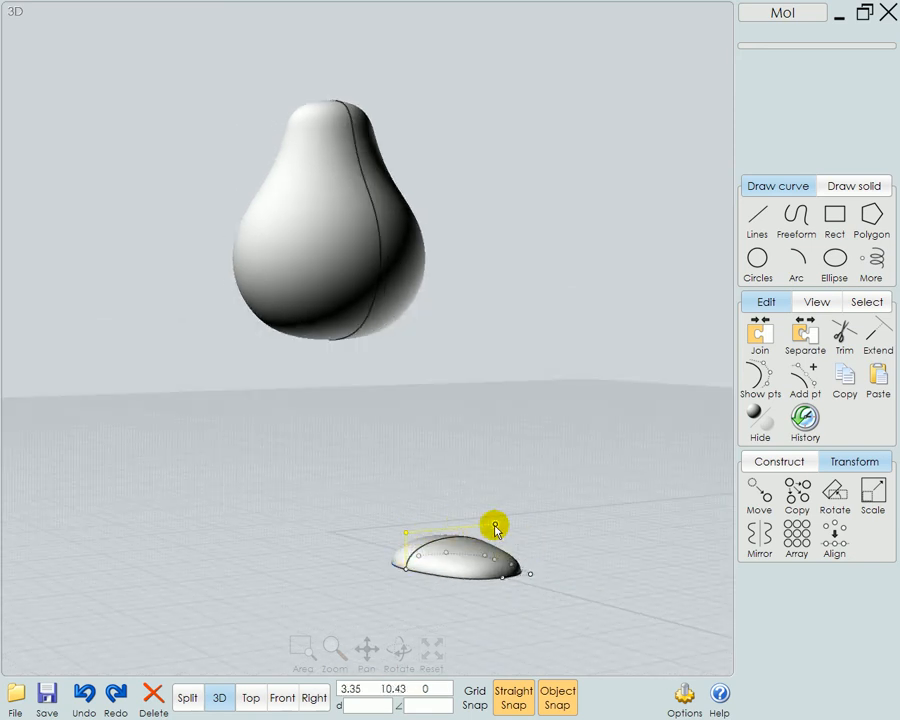
right_click_drag(560, 534, 538, 544)
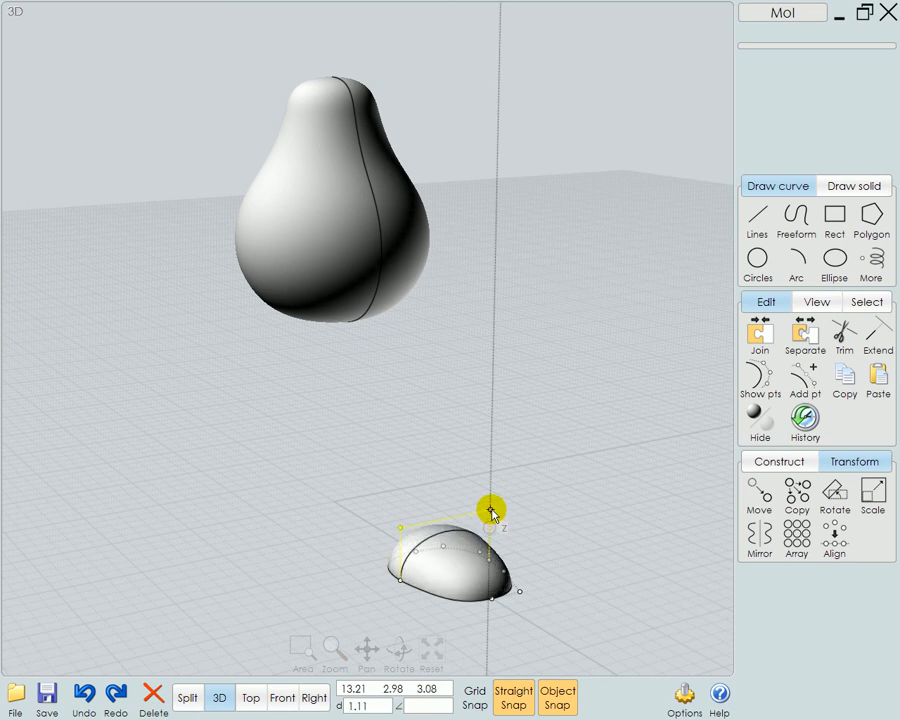
Pull the outline's two side control points toward the narrow end inward, placing the one at x 14.97 at about y 1.86
right_click_drag(585, 633, 587, 581)
right_click_drag(470, 416, 526, 331)
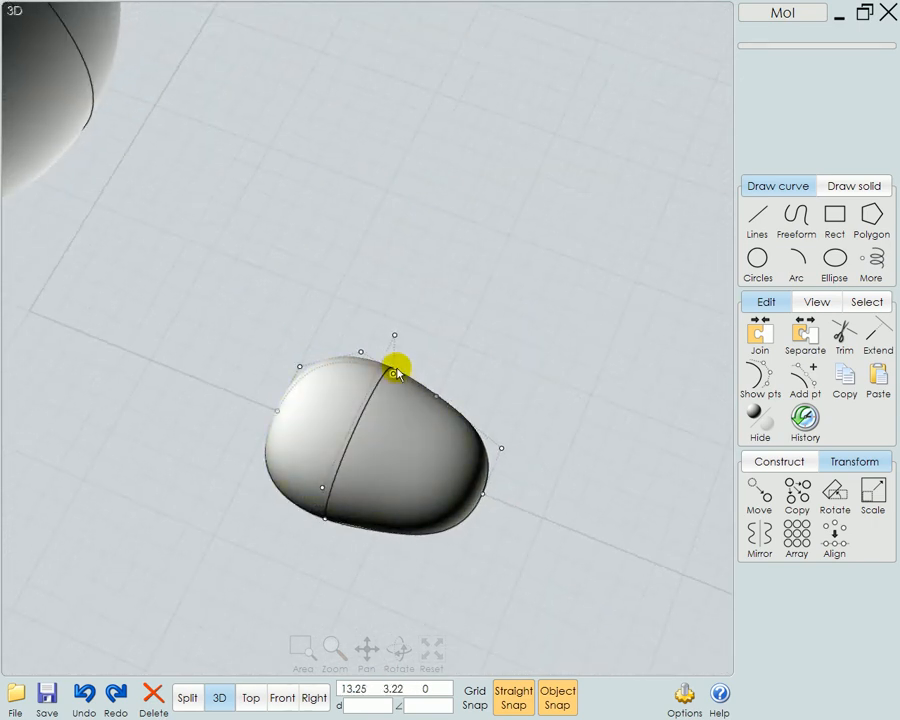
right_click_drag(397, 372, 476, 406)
mouse_move(453, 410)
left_mouse_down()
mouse_move(442, 416)
mouse_move(444, 429)
left_mouse_up()
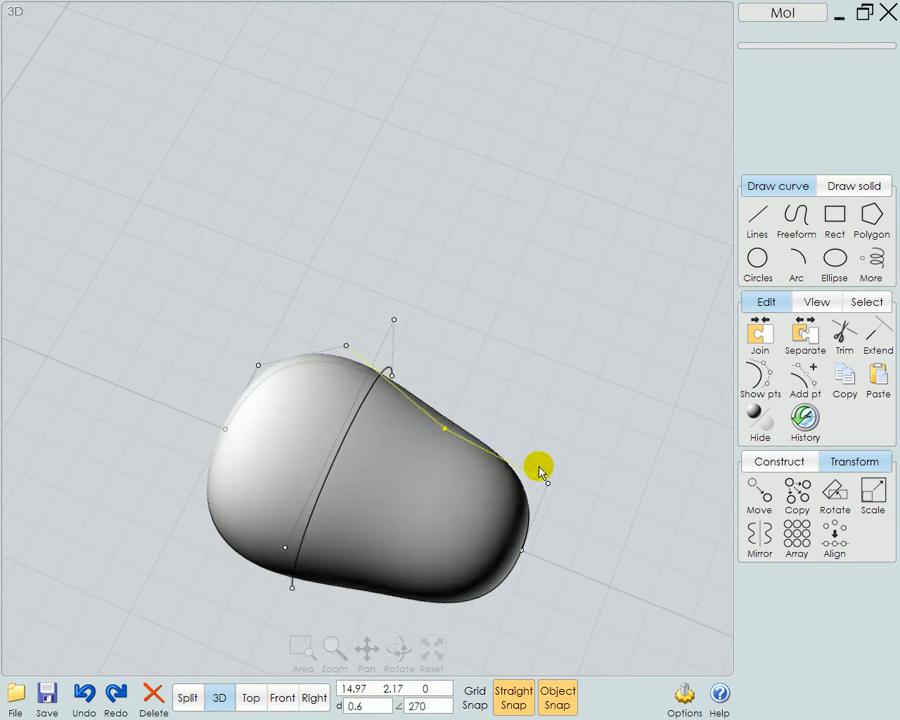
left_click_drag(543, 493, 539, 501)
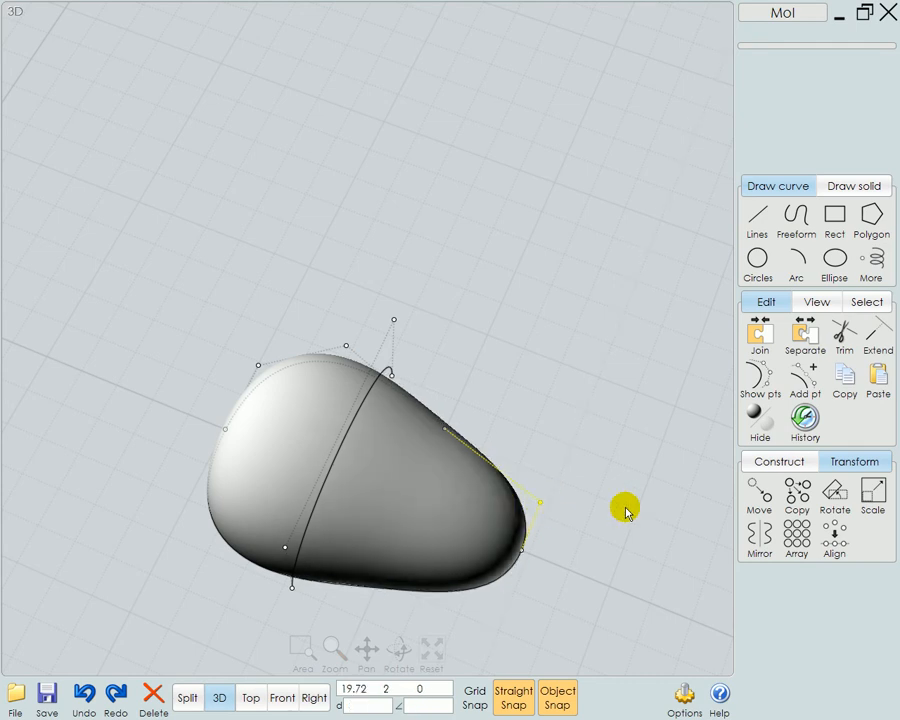
left_click_drag(442, 433, 436, 441)
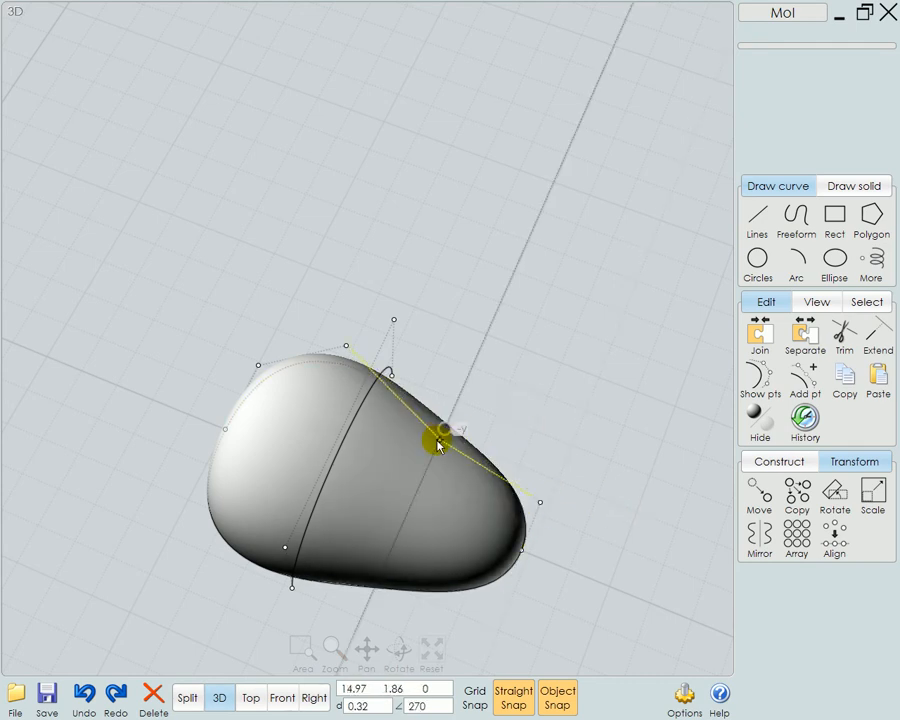
Raise the arched curve's two middle control points by about another 0.57, to a height of 3.65
right_click_drag(625, 509, 635, 603)
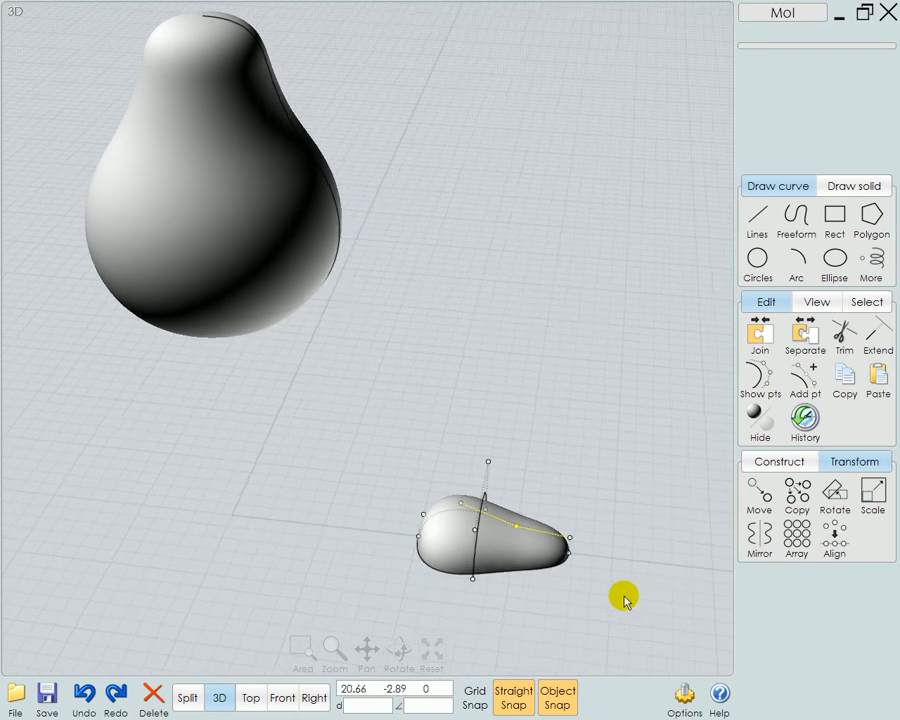
right_click_drag(569, 462, 553, 481)
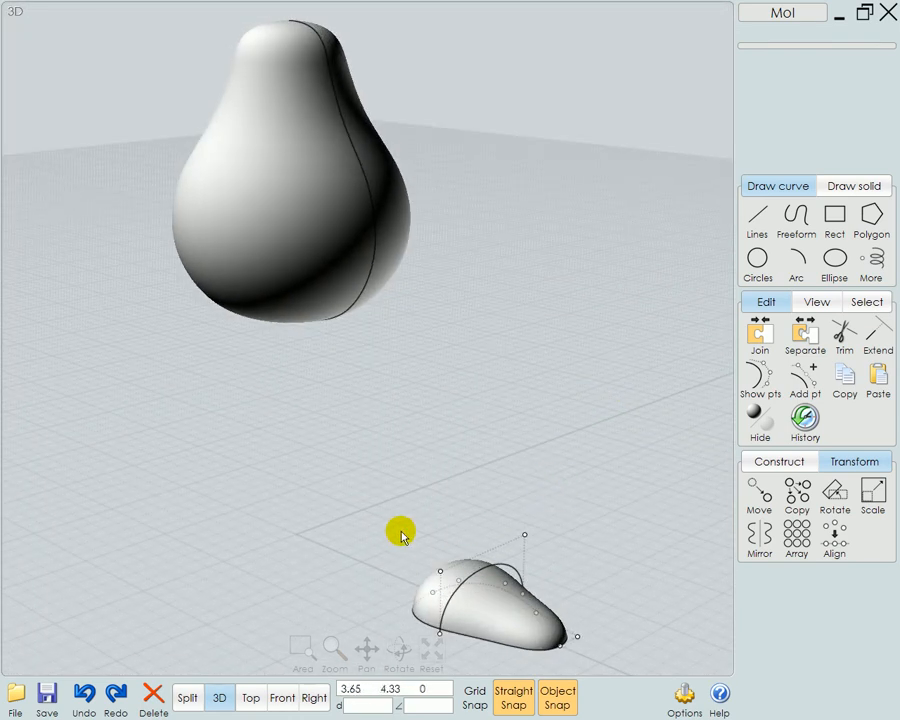
left_click_drag(441, 577, 527, 527)
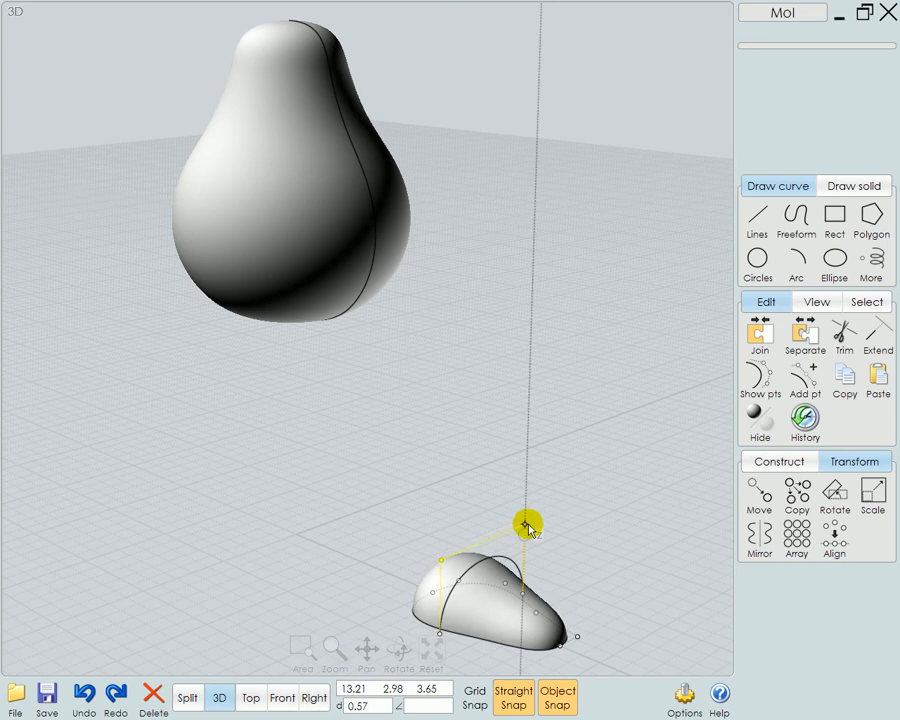
right_click_drag(589, 553, 657, 591)
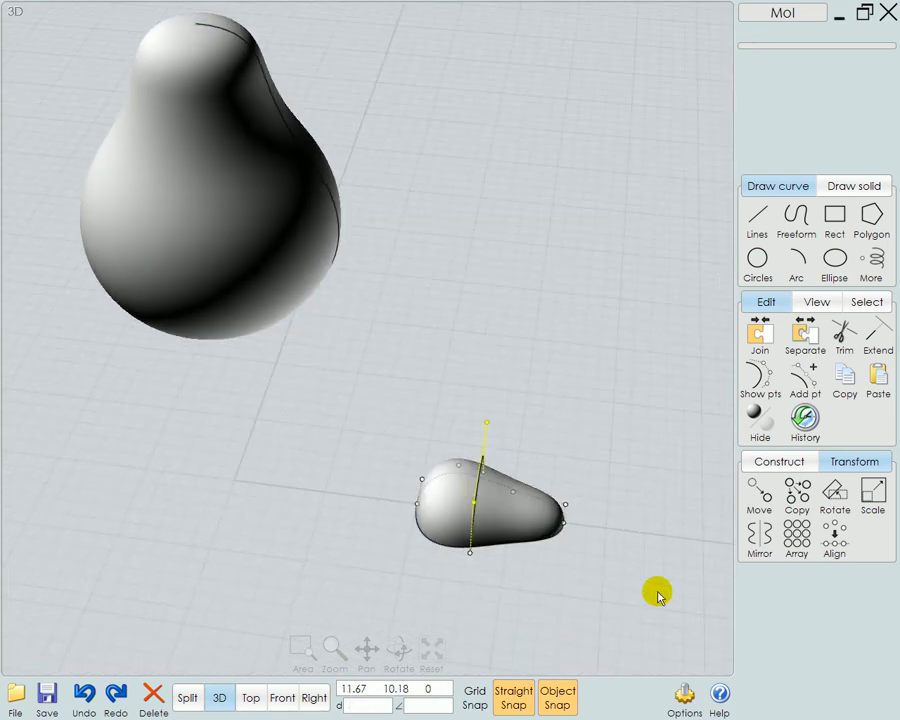
Shift the outline's three control points at the blunt end slightly outward, away from the arch, and deselect them
left_click_drag(396, 459, 464, 524)
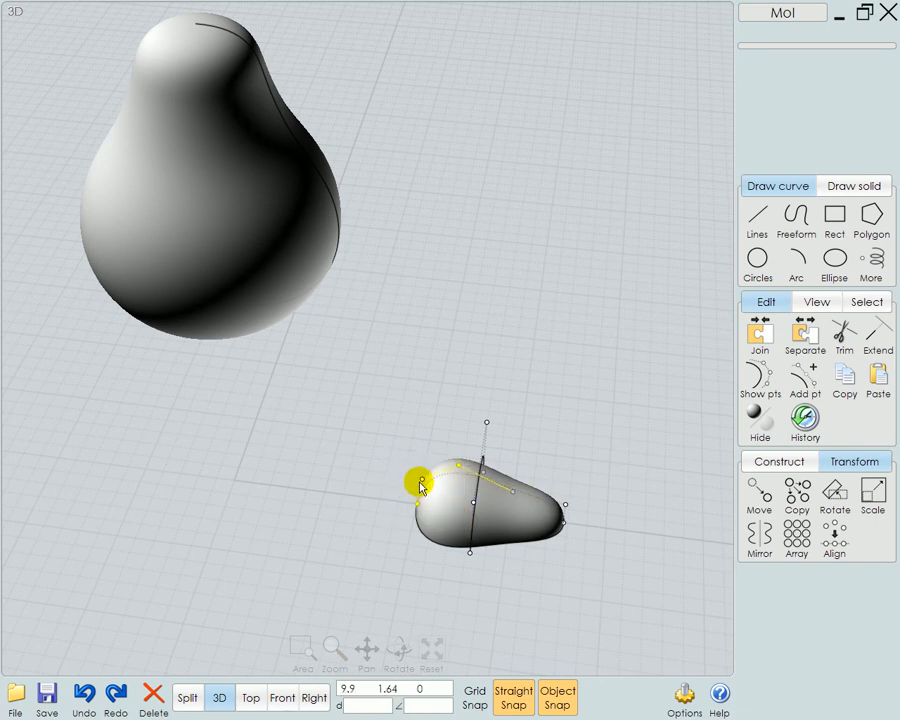
left_click_drag(419, 481, 413, 480)
left_click(635, 552)
mouse_move(635, 552)
right_mouse_down()
mouse_move(565, 504)
mouse_move(296, 500)
mouse_move(636, 547)
mouse_move(655, 510)
mouse_move(641, 532)
right_mouse_up()
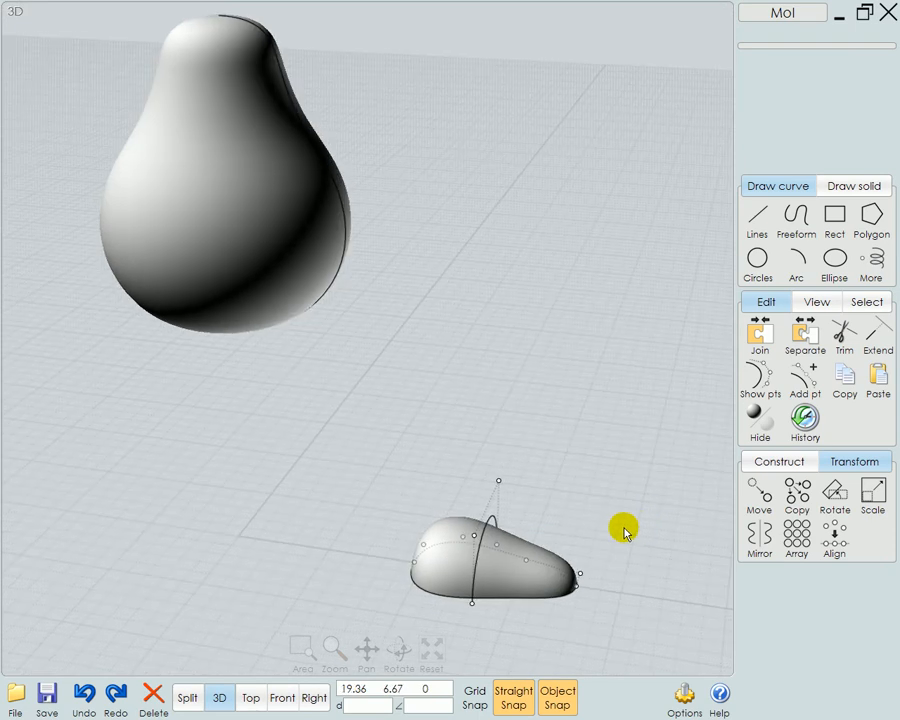
Hide the arched curve's control points, deselect everything, and move the pear straight down in the front view
left_click(492, 518)
left_click(532, 562)
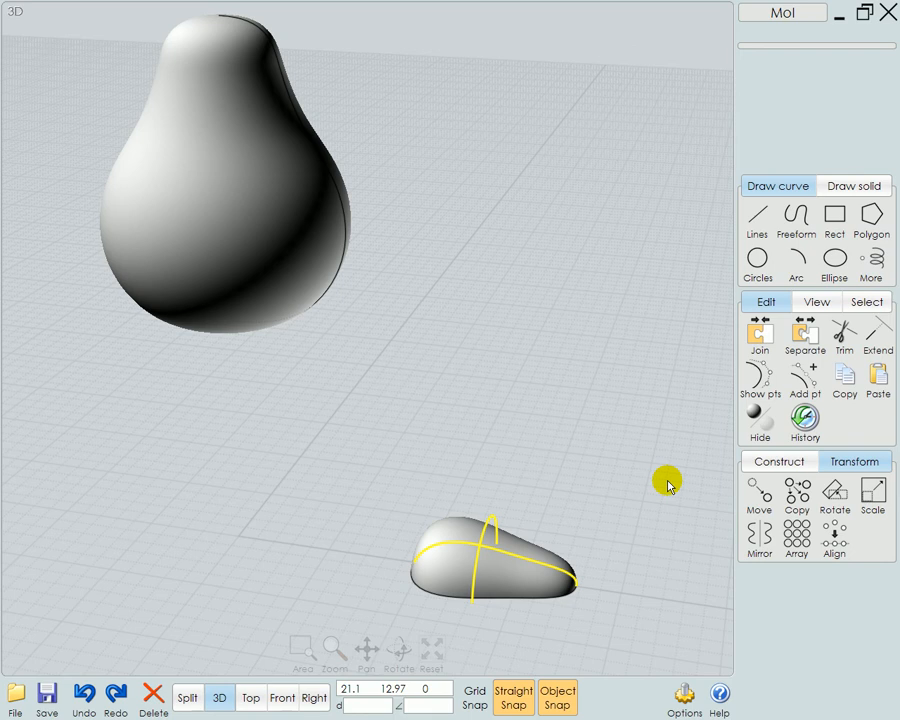
left_click(283, 708)
right_click_drag(596, 641, 545, 570)
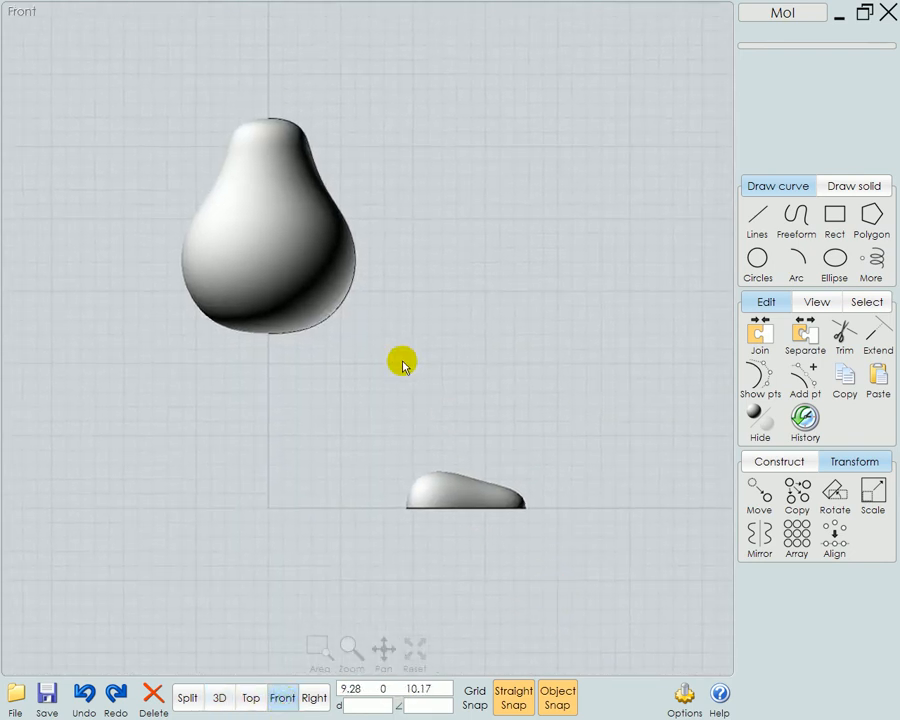
left_click_drag(292, 248, 286, 310)
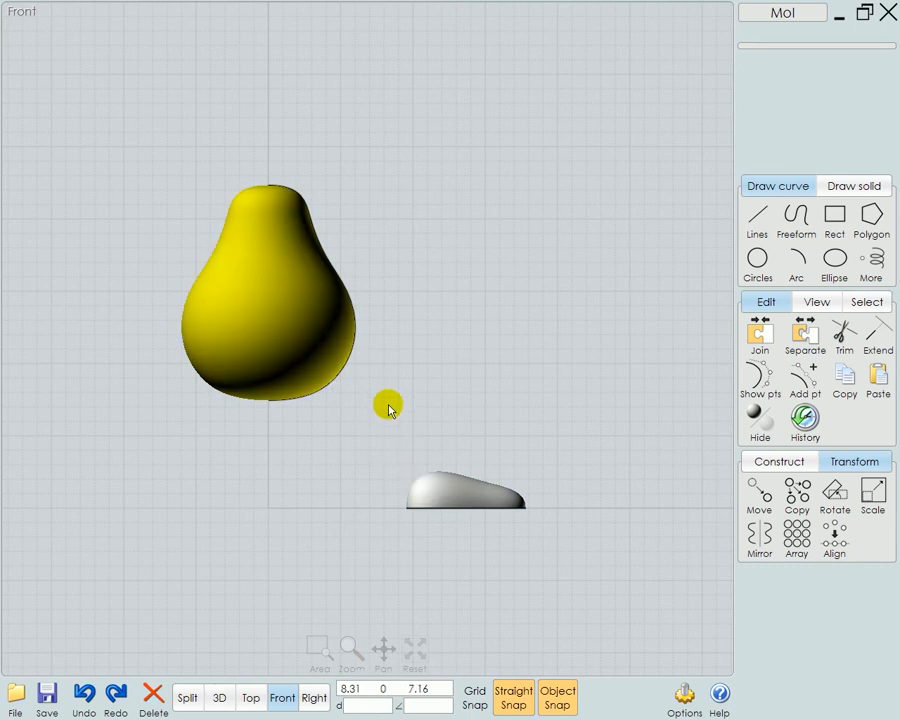
Draw a five-point control-point curve in the front view from inside the foot form's heel, bending up to end inside the pear near x 3.08, z 9.96
left_click(795, 215)
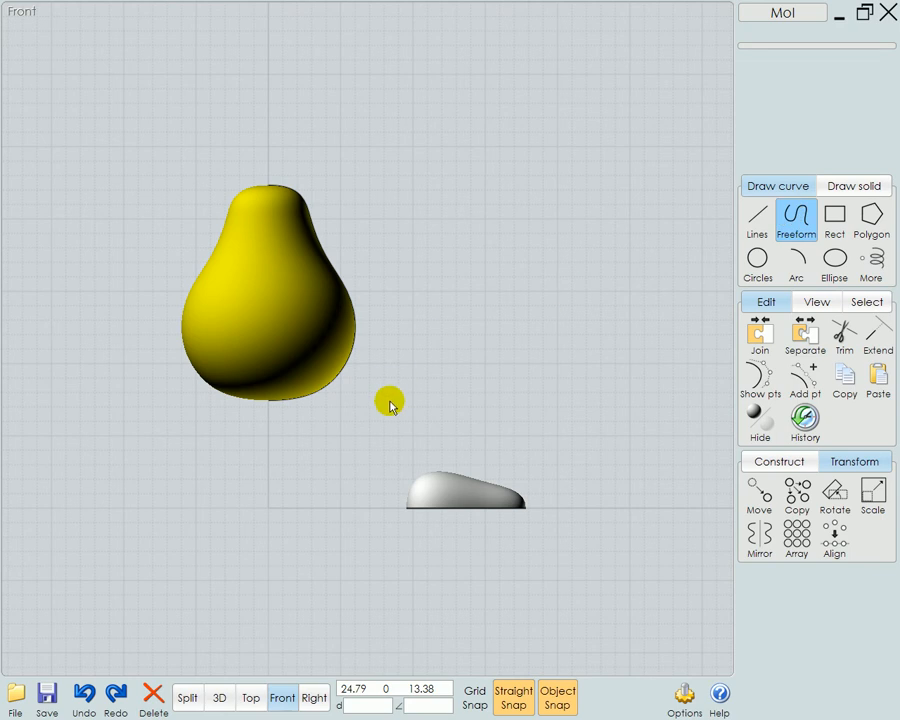
scroll(438, 482, "up", 3)
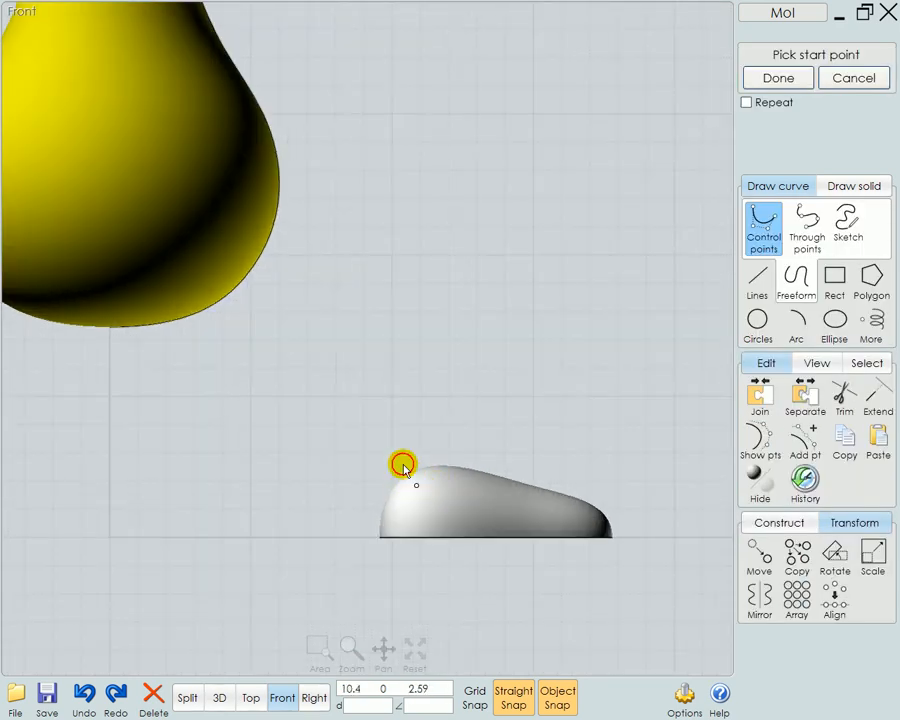
left_click(409, 474)
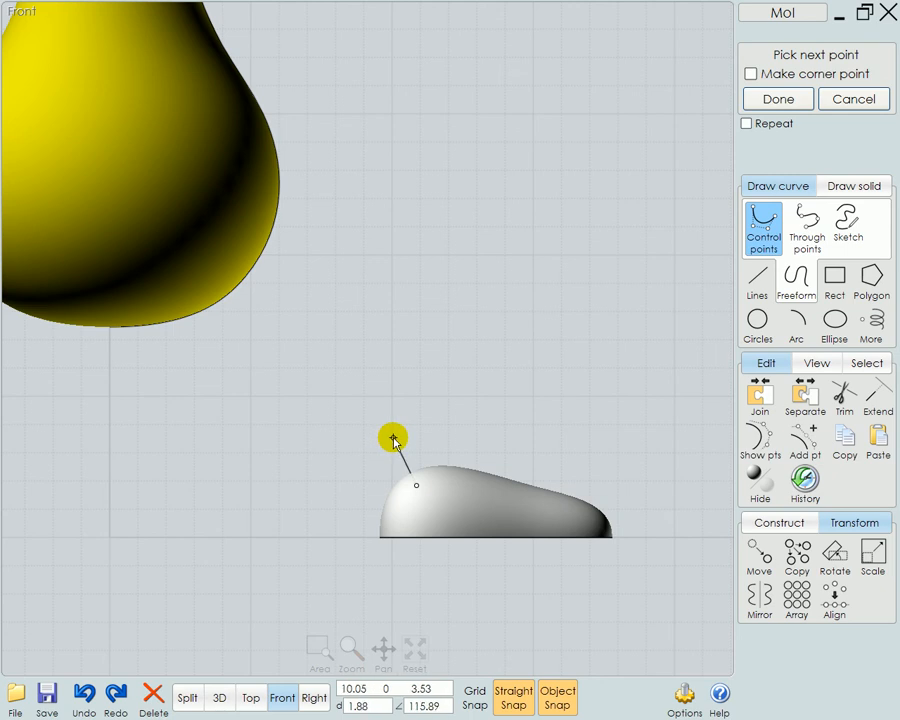
left_click(393, 437)
left_click(371, 386)
left_click(337, 331)
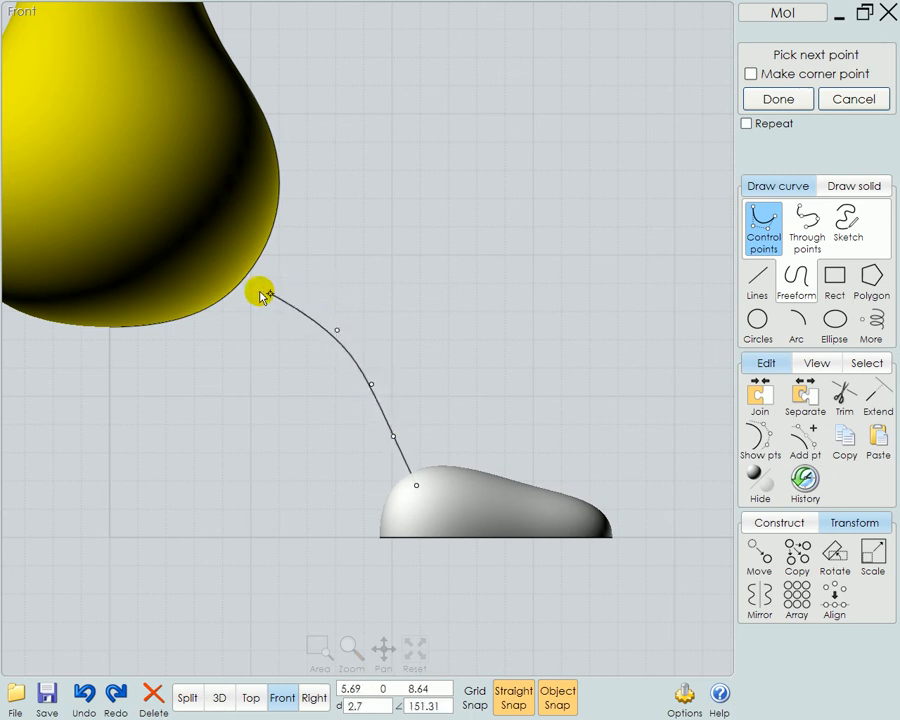
left_click(197, 259)
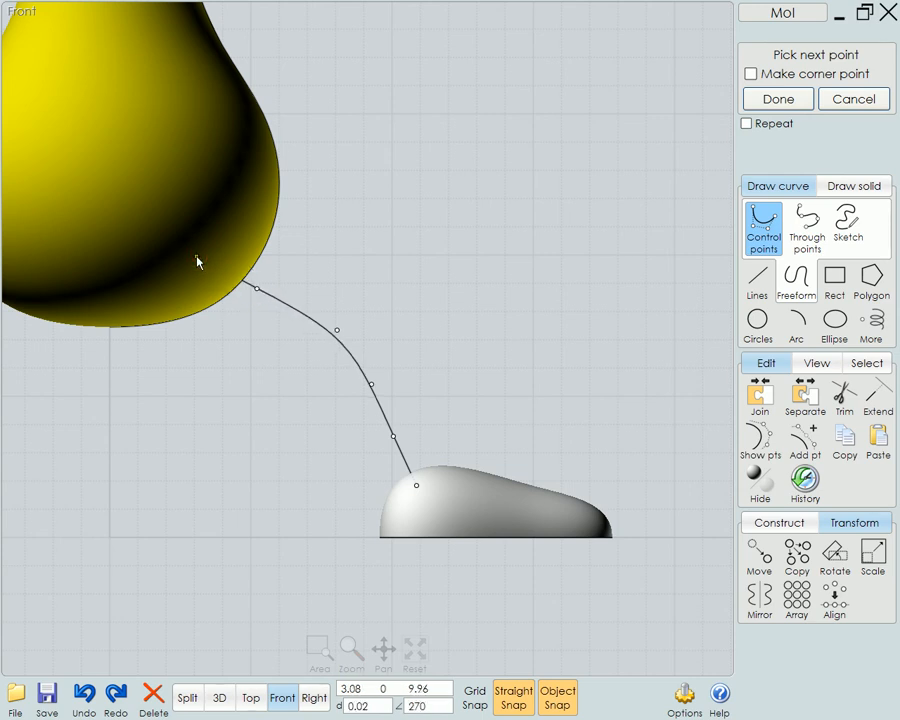
right_click(216, 325)
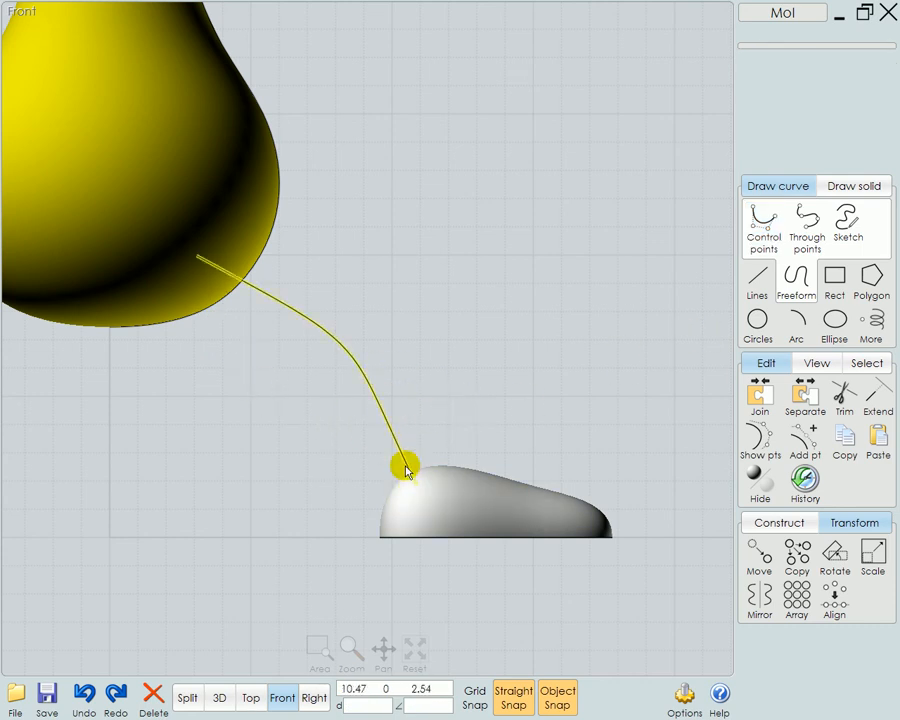
Draw a center circle with a radius of about 0.65 below the ground line, left of the foot form
left_click(760, 322)
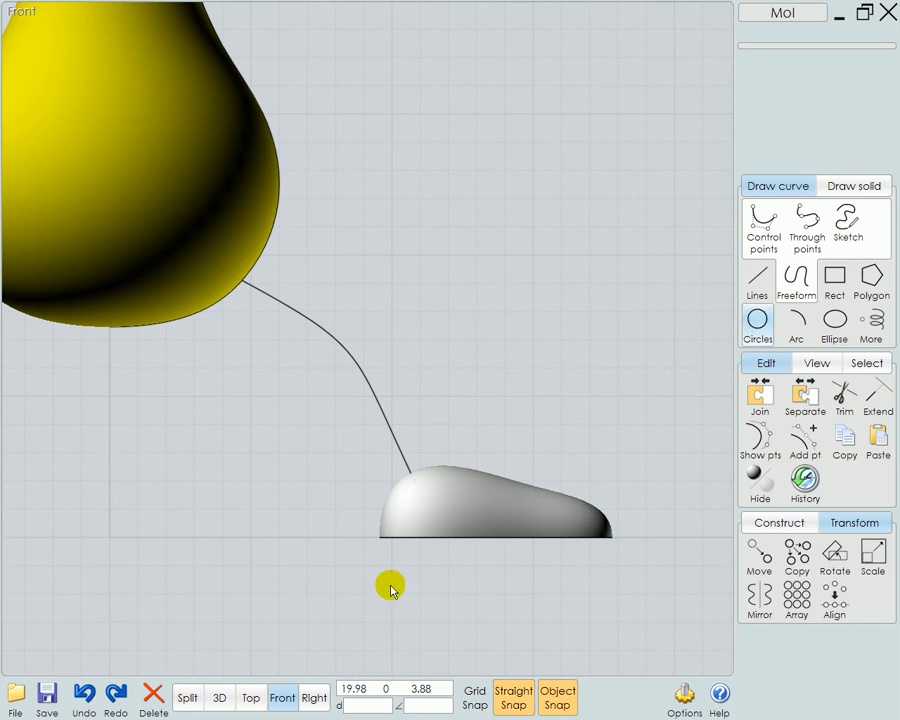
left_click(210, 598)
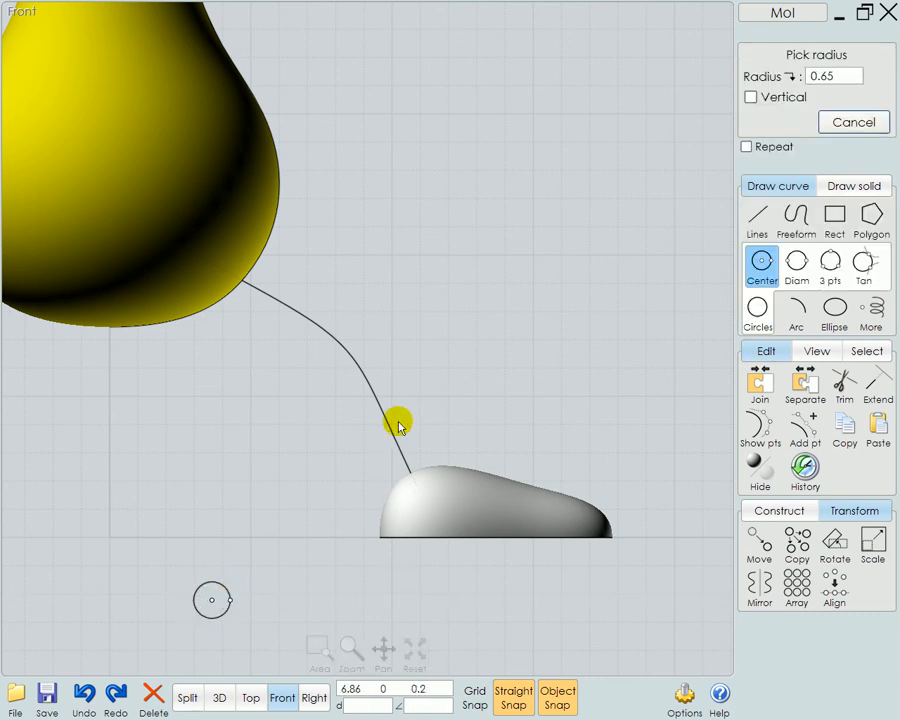
key("Return")
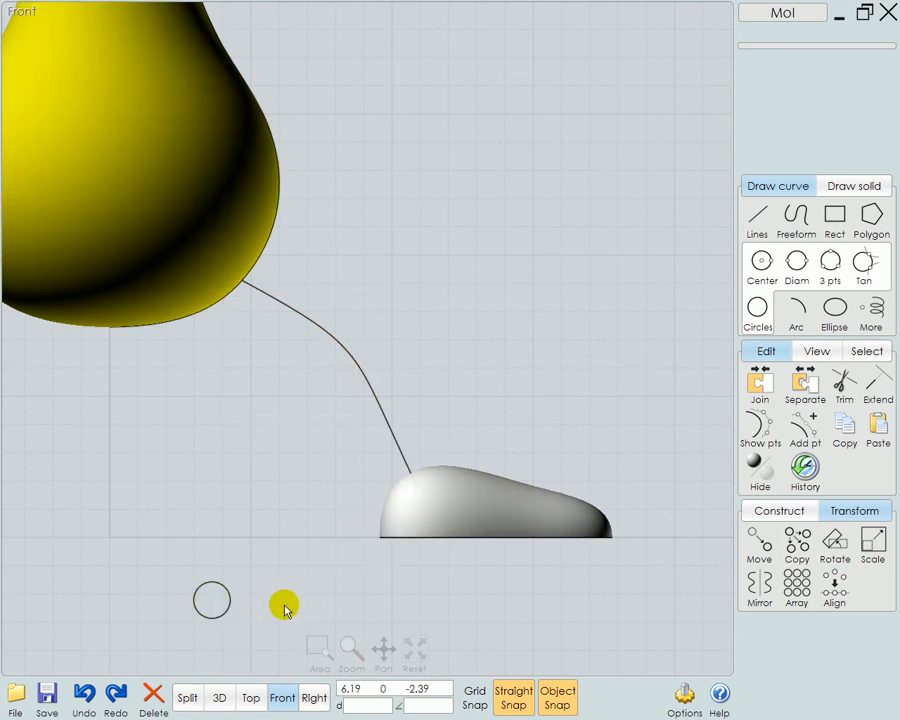
Try sweeping the small circle along the leg curve with capped ends, check it in 3D, and cancel the sweep
left_click(237, 604)
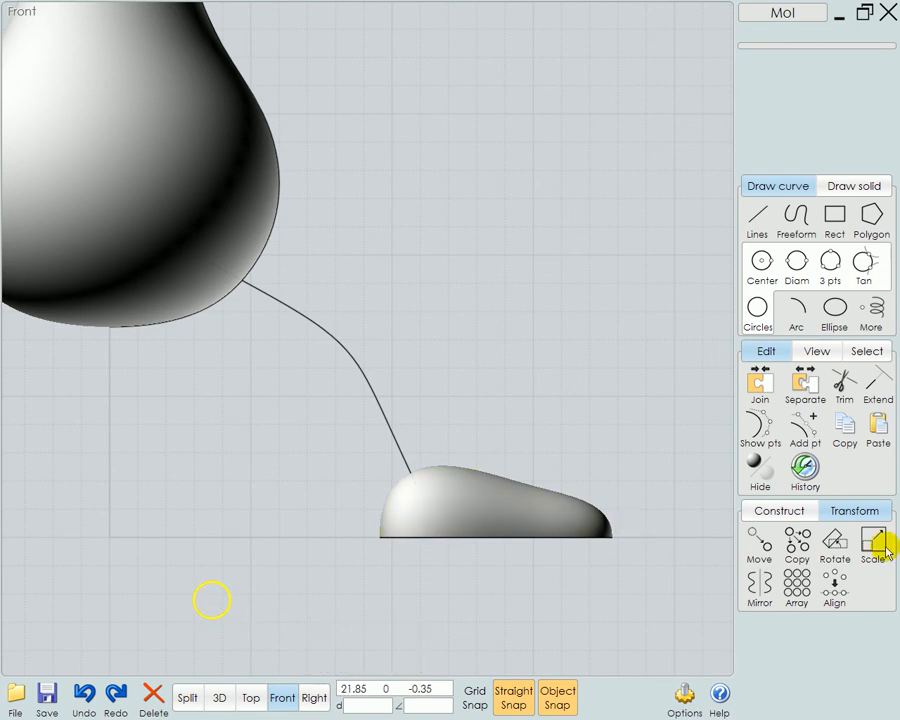
left_click(780, 511)
left_click(877, 590)
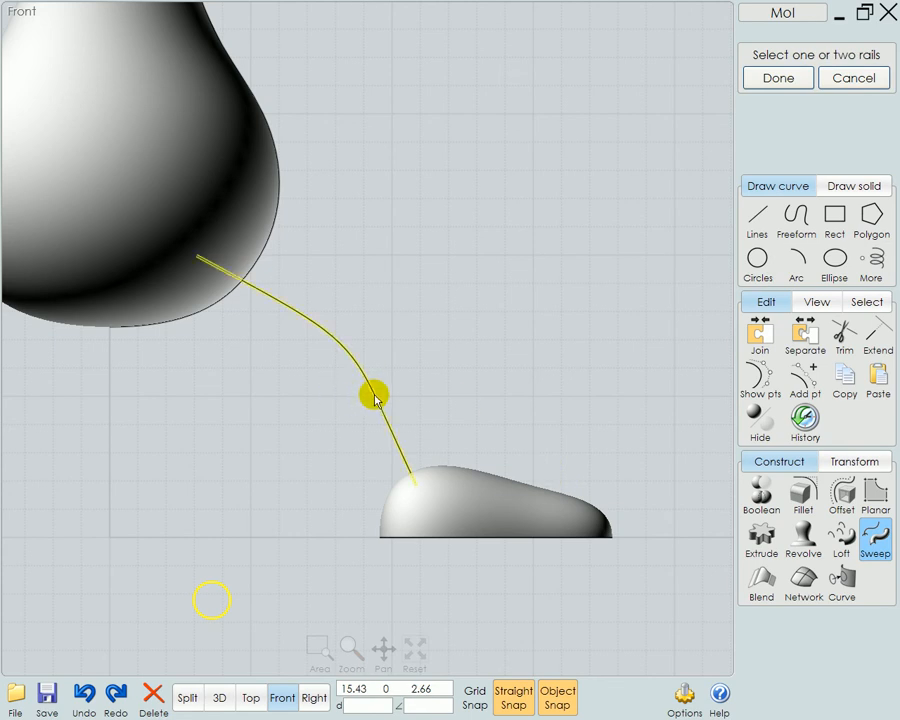
left_click(375, 388)
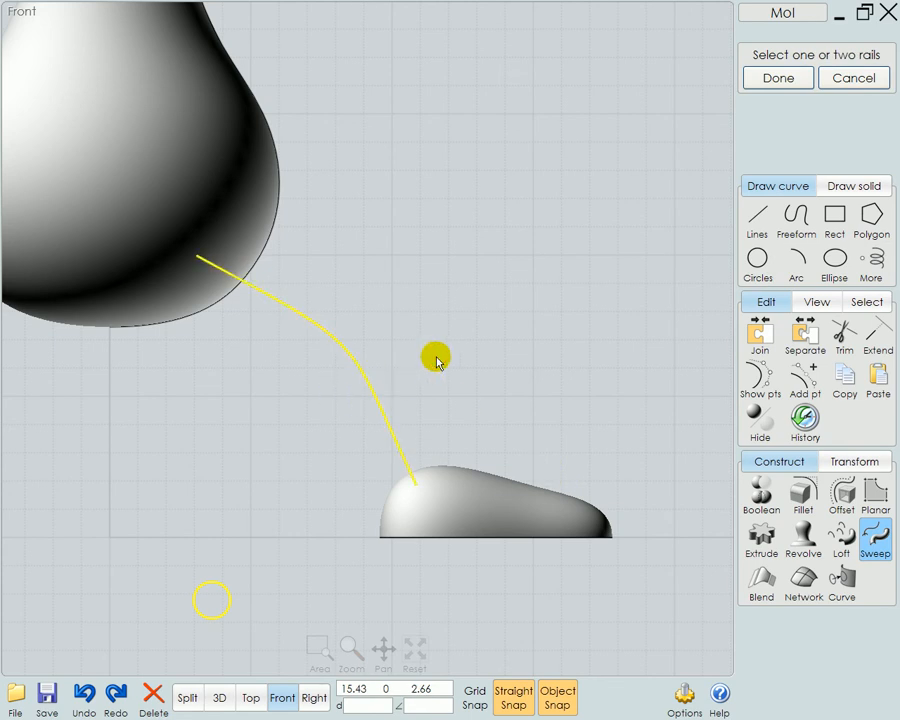
right_click(417, 430)
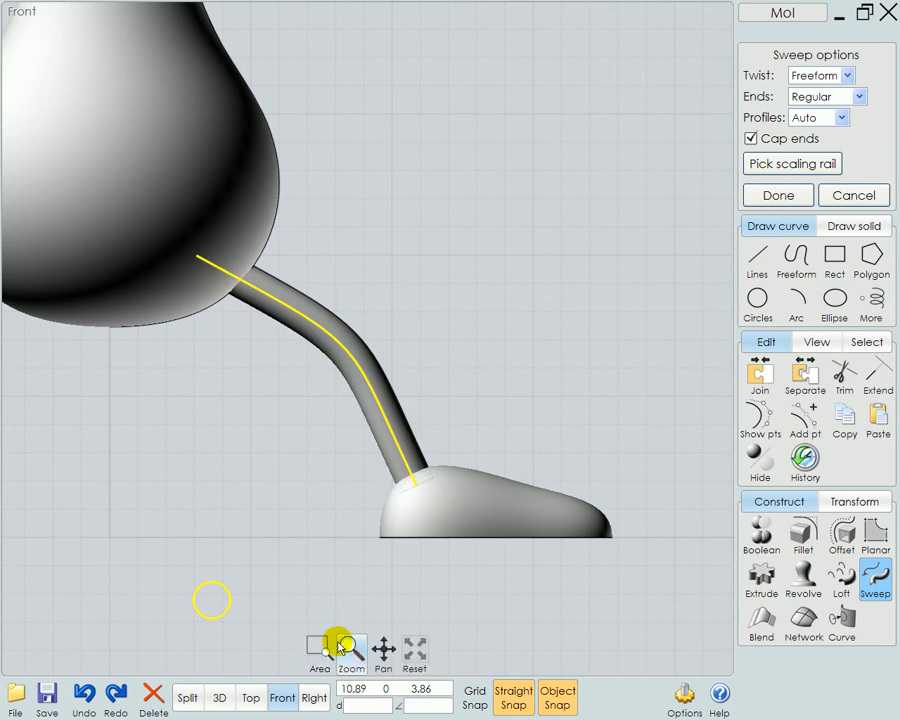
left_click(220, 698)
right_click_drag(598, 560, 448, 540)
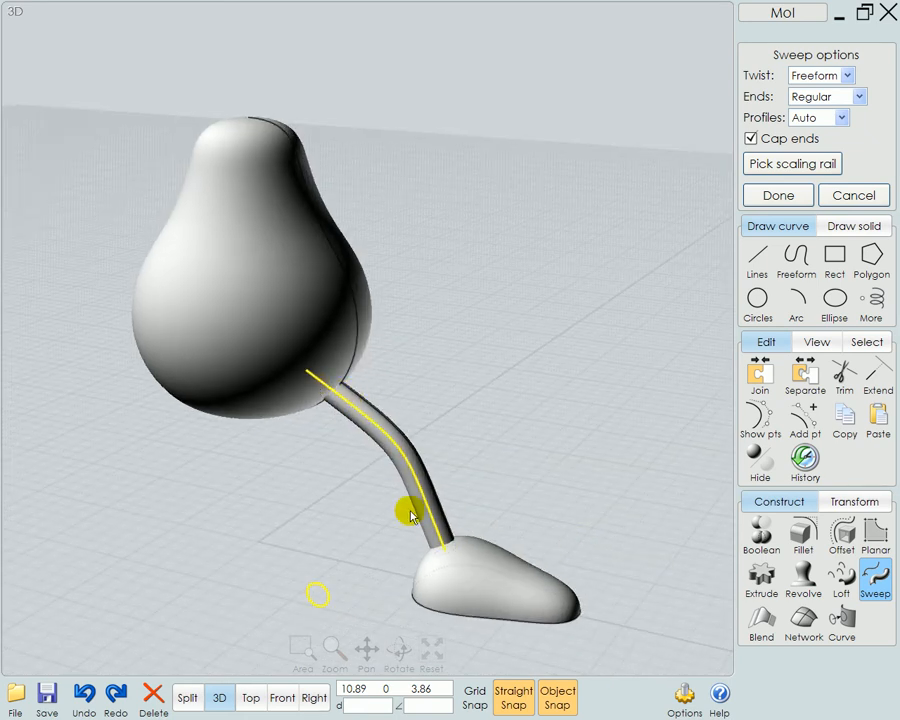
left_click(845, 196)
left_click(550, 515)
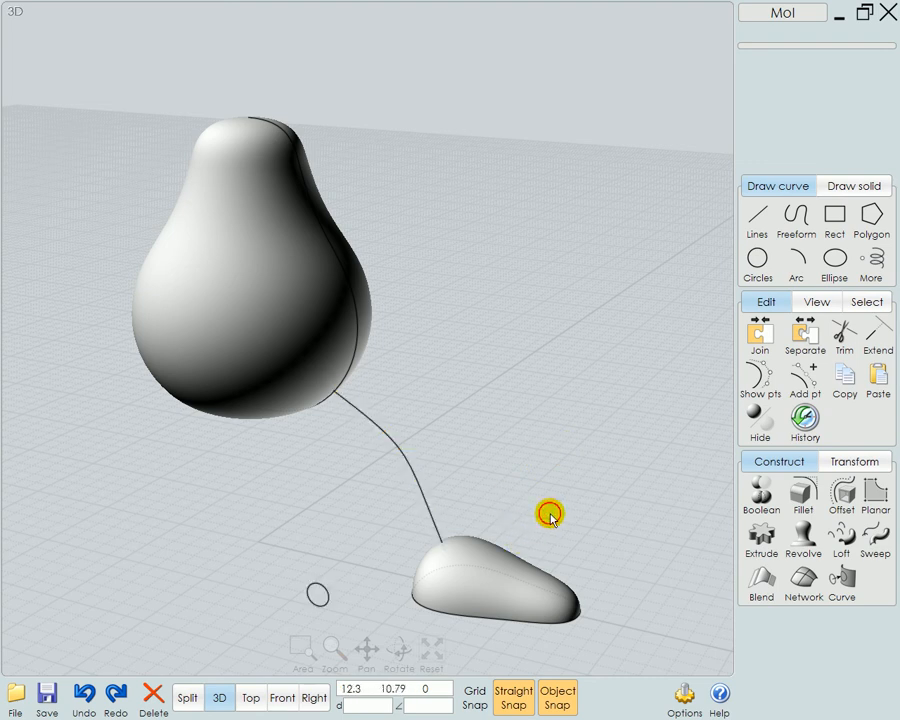
Draw a second, larger center circle with a radius of about 1.09 beside the small circle in the front view
left_click(282, 698)
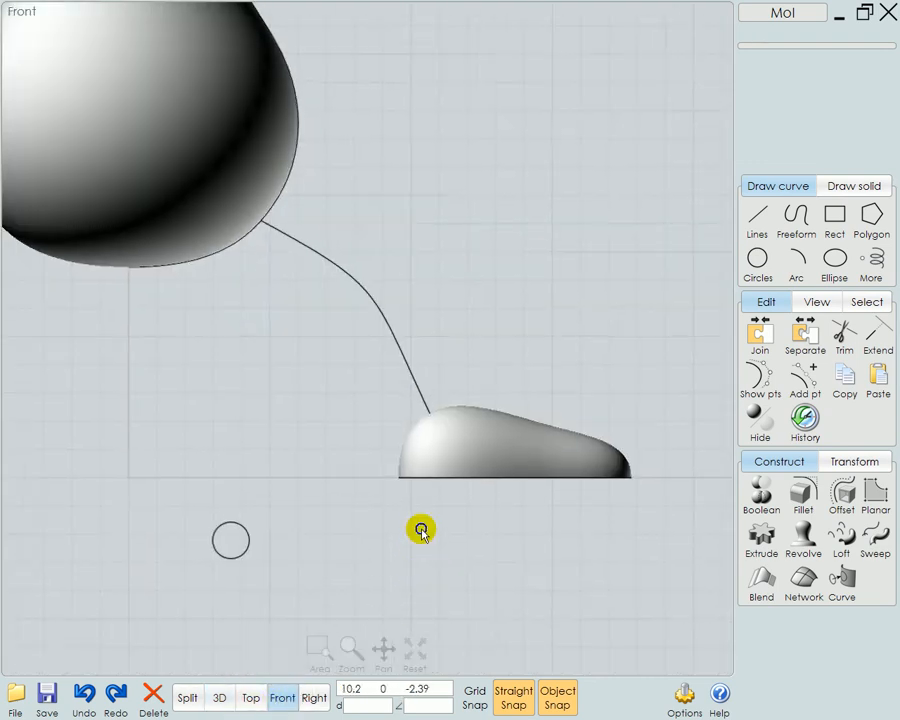
left_click(756, 262)
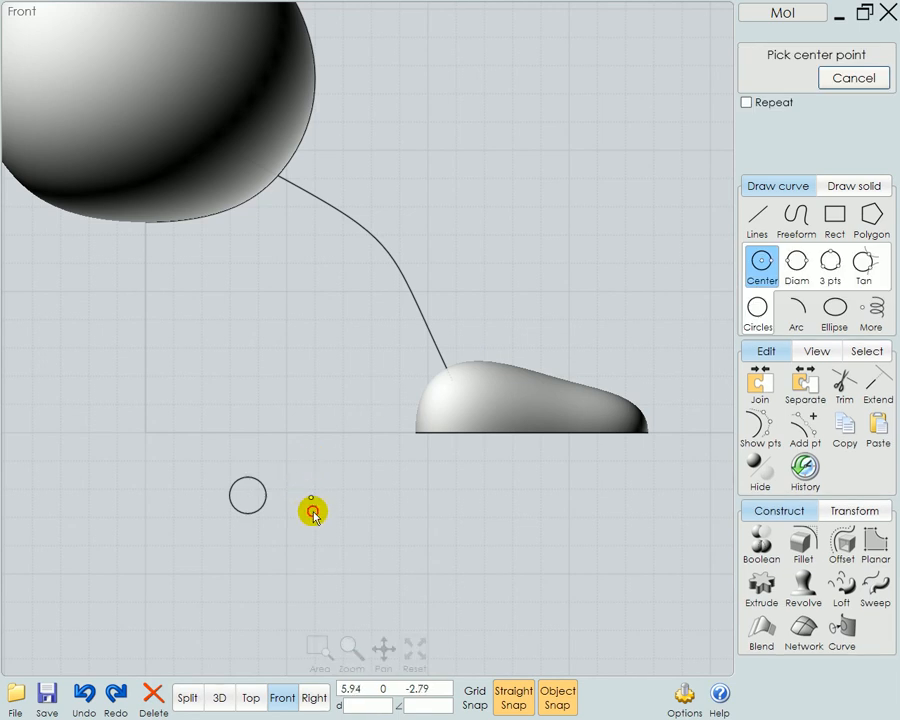
left_click(311, 498)
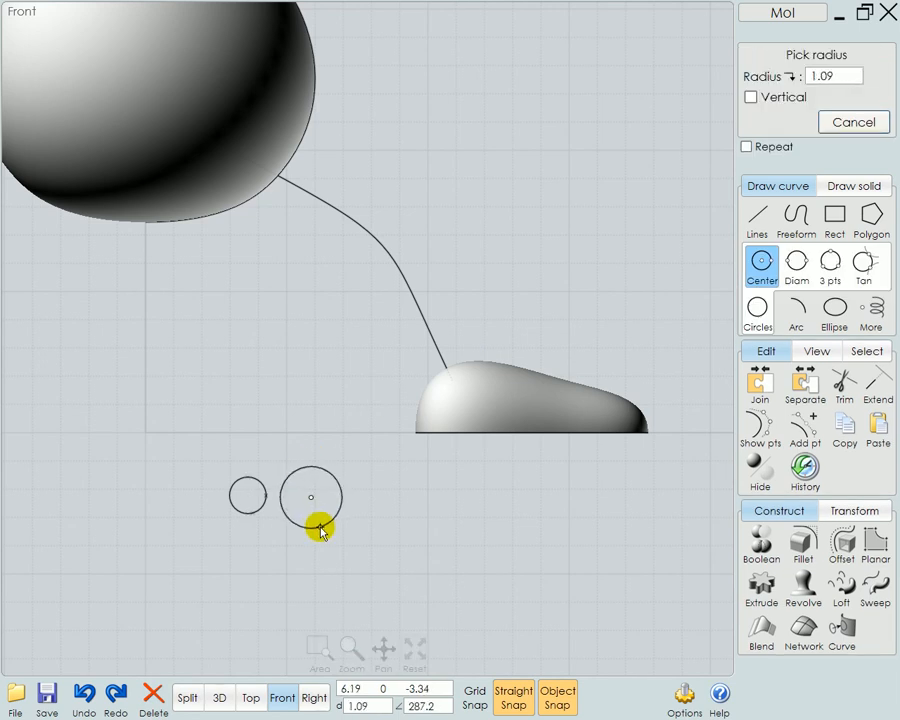
left_click(320, 530)
Try sweeping both circles together along the leg curve with capped ends, and cancel the sweep
left_click_drag(296, 418, 208, 512)
left_click(880, 600)
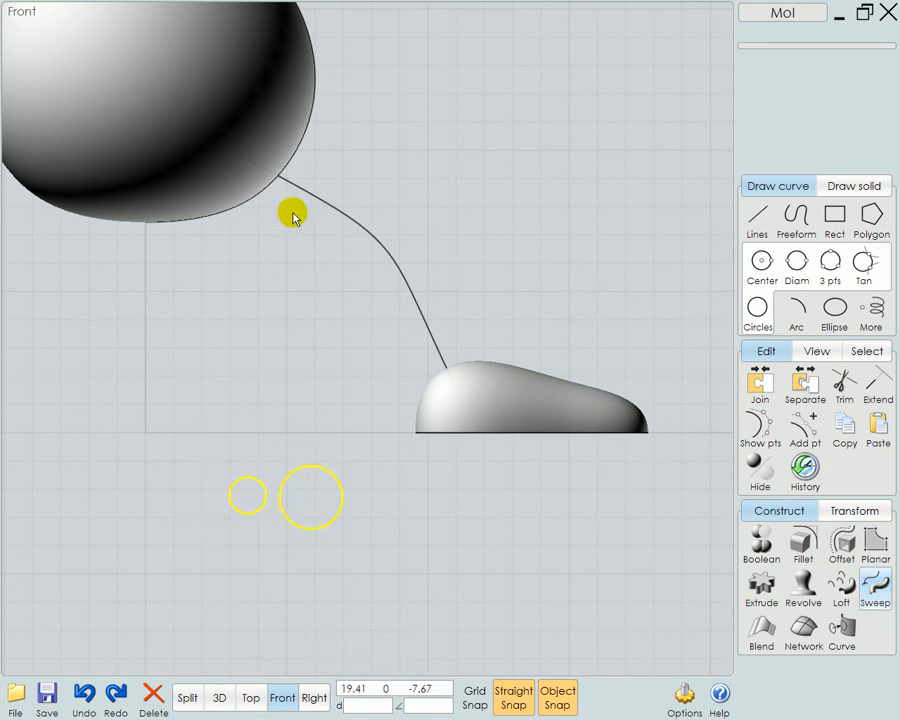
left_click(282, 180)
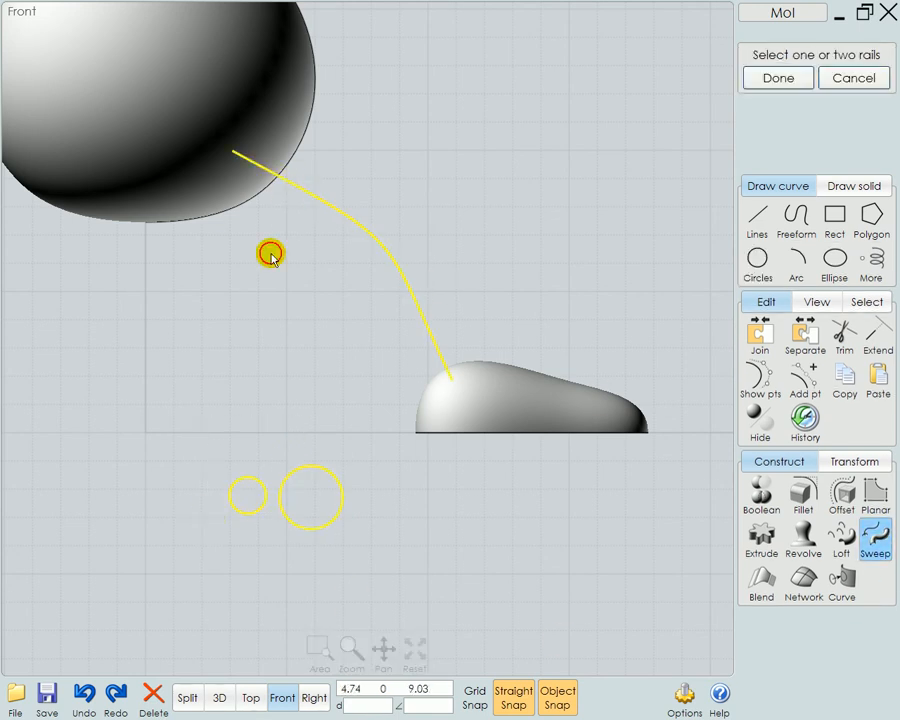
right_click(232, 302)
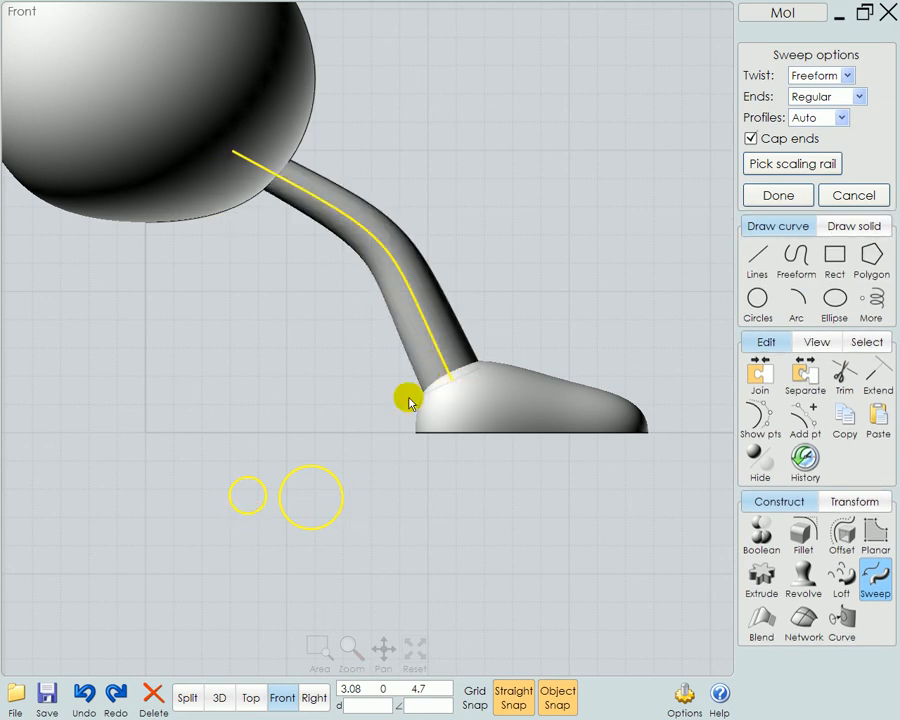
left_click(862, 200)
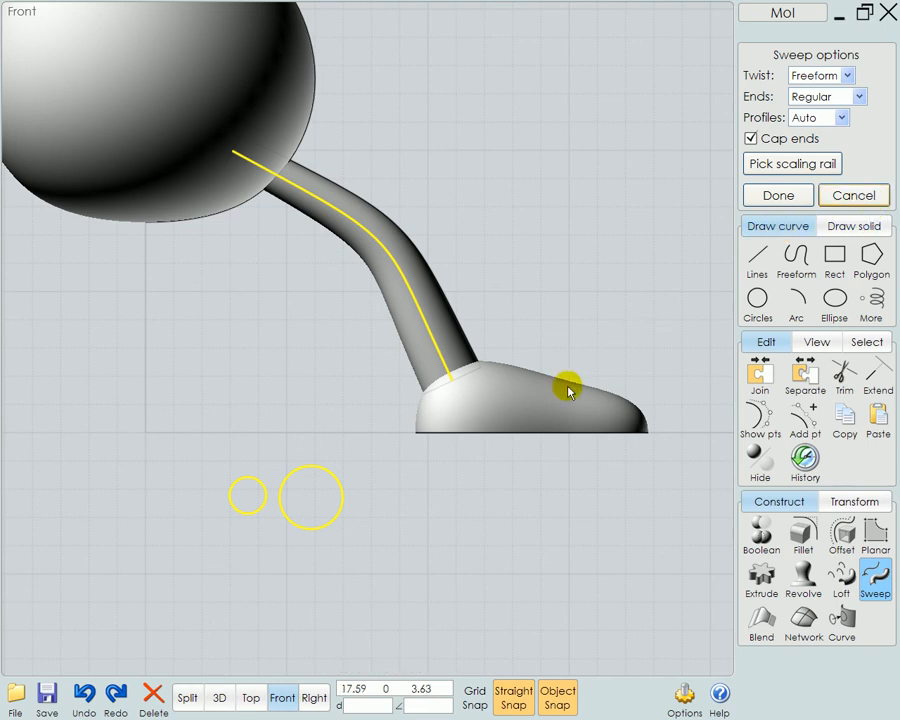
left_click(430, 532)
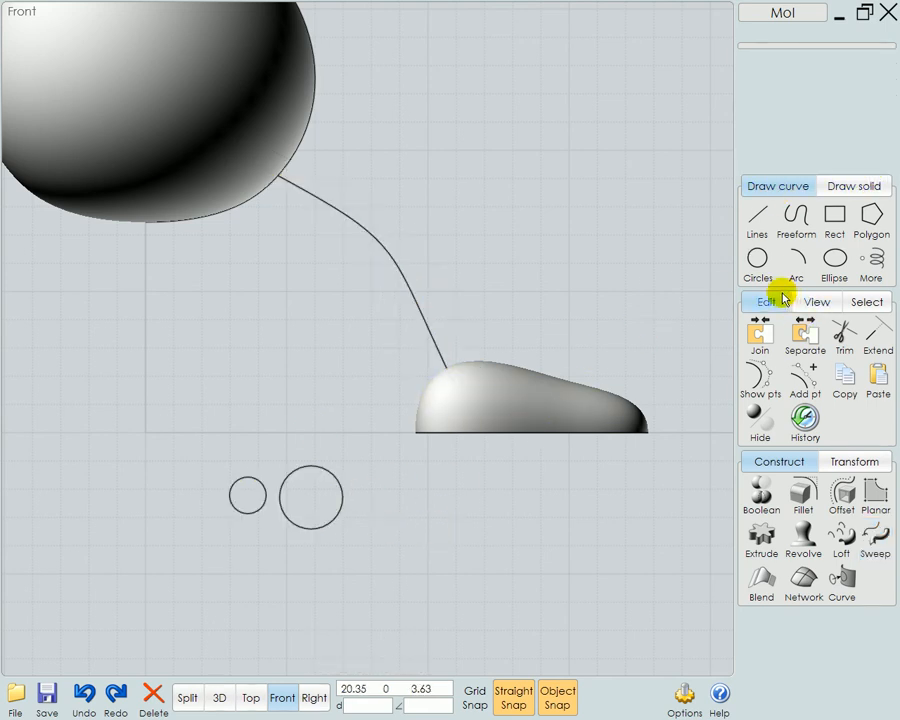
Draw a five-sided polygon with a radius of about 0.75 beside the circles and preview a sweep of all three profiles along the leg curve
left_click(871, 218)
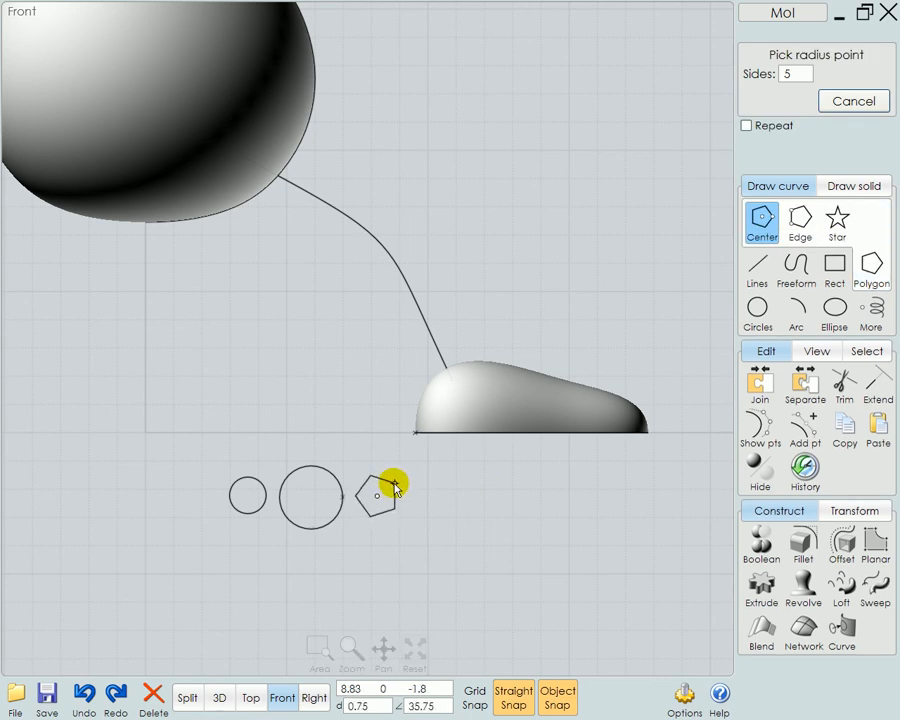
left_click(393, 487)
left_click(310, 497)
left_click(247, 495)
left_click(875, 590)
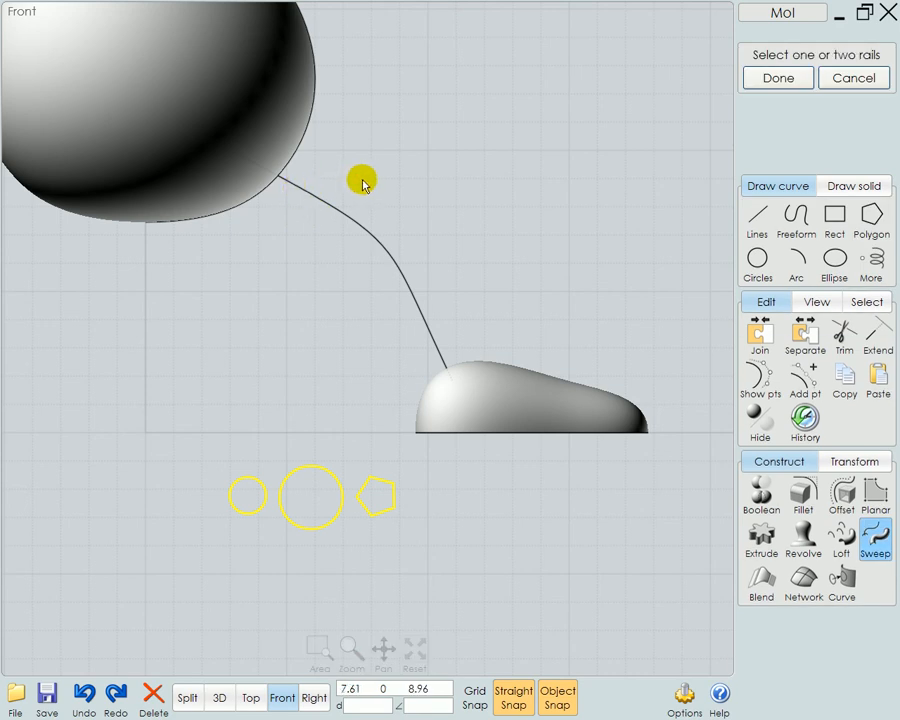
left_click(320, 206)
left_click(308, 201)
right_click(439, 194)
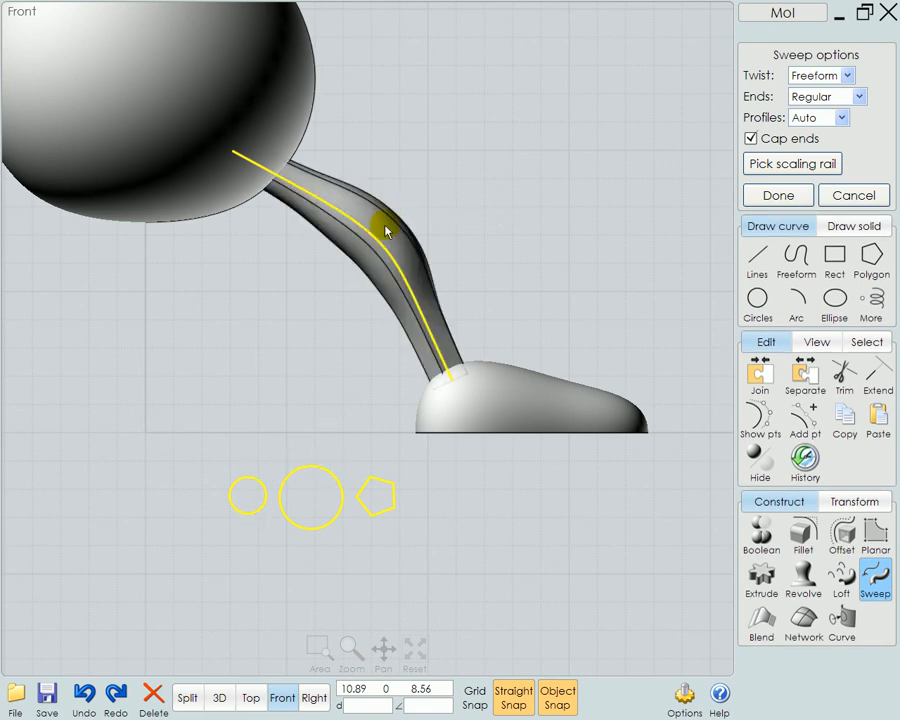
Inspect the three-profile sweep preview in 3D from several angles and cancel the sweep
left_click(219, 698)
right_click_drag(520, 621, 522, 536)
scroll(454, 560, "up", 5)
right_click_drag(454, 562, 587, 573)
scroll(548, 613, "down", 3)
right_click_drag(603, 619, 607, 568)
left_click(851, 196)
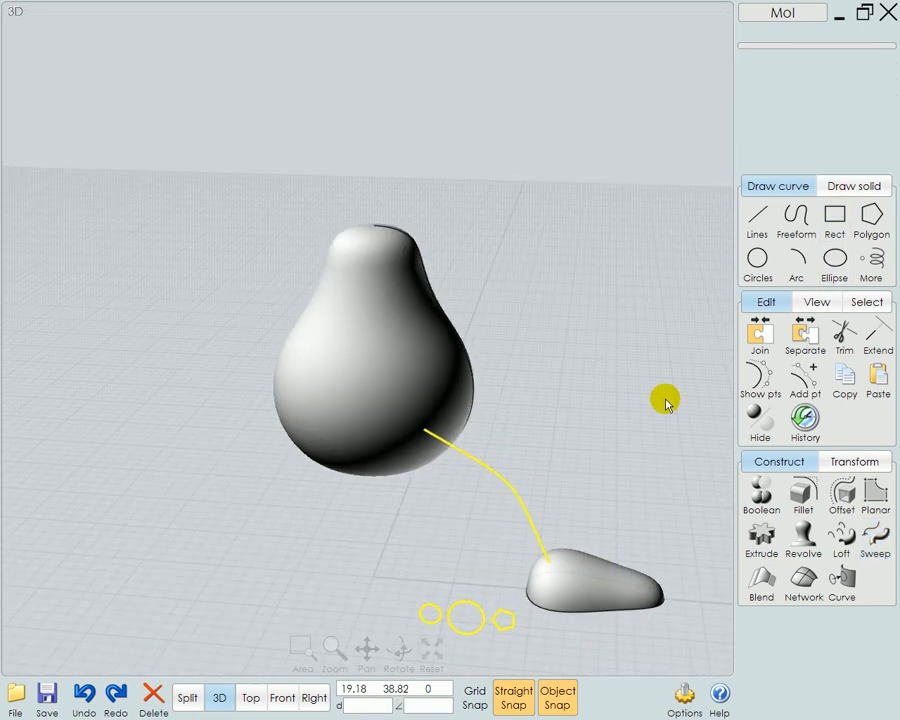
Delete the two circles and the pentagon in the front view, keeping the leg curve
left_click(281, 697)
left_click(470, 527)
left_click_drag(450, 484, 193, 557)
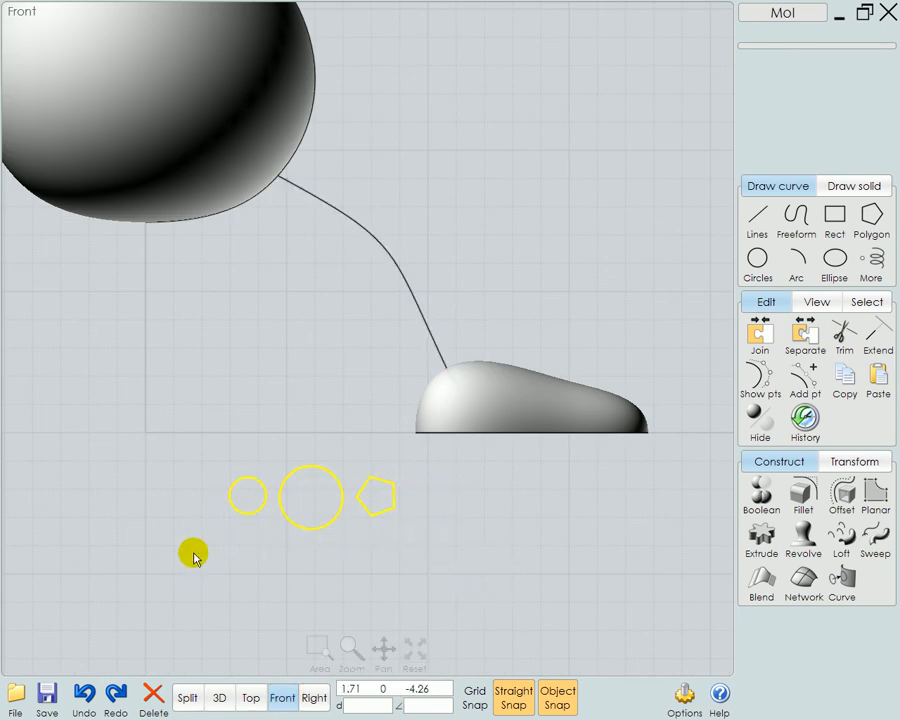
key("Delete")
Draw a second control-point curve in the front view from inside the foot, above the leg curve, up into the pear body
left_click(798, 218)
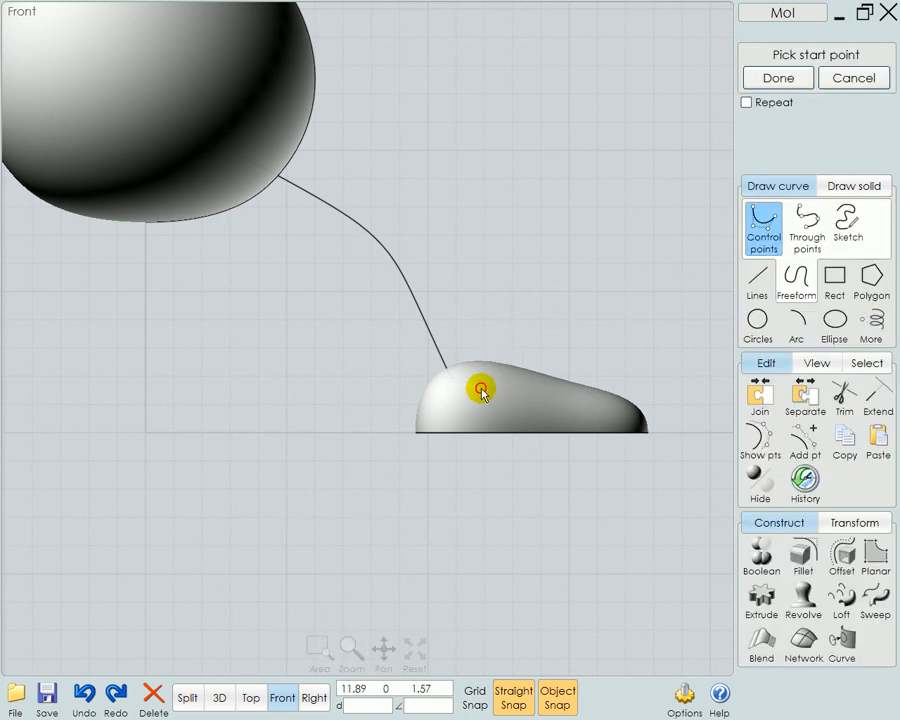
left_click(483, 395)
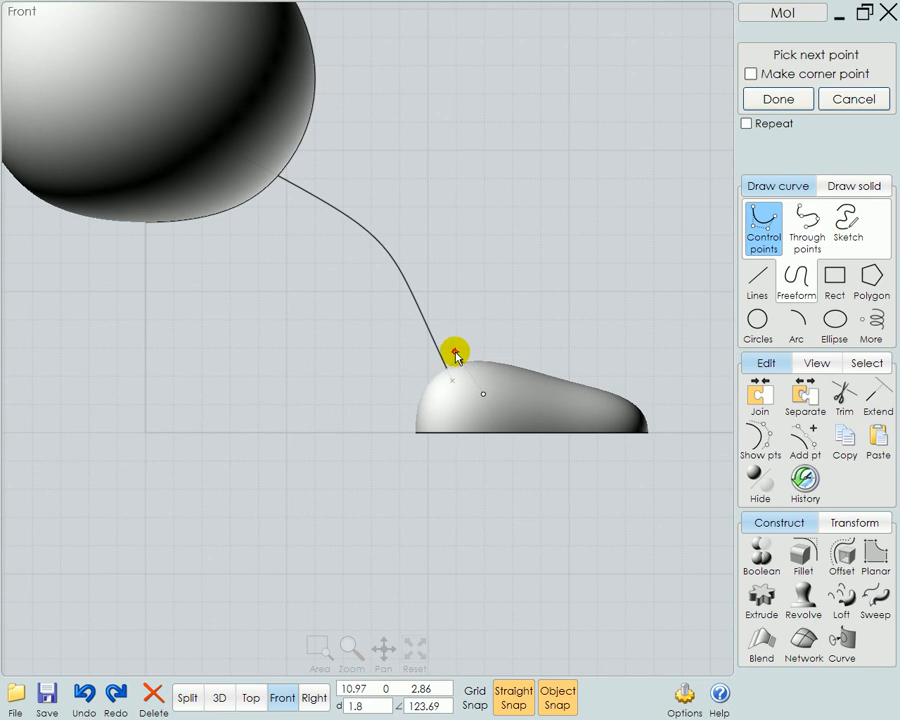
left_click(455, 353)
left_click(428, 301)
left_click(411, 254)
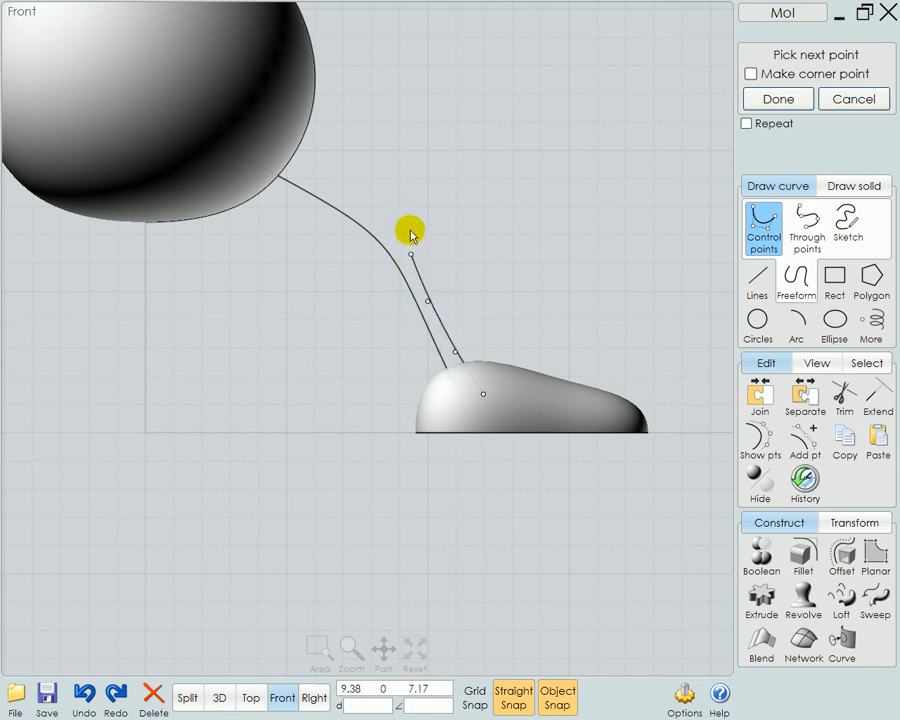
left_click(397, 213)
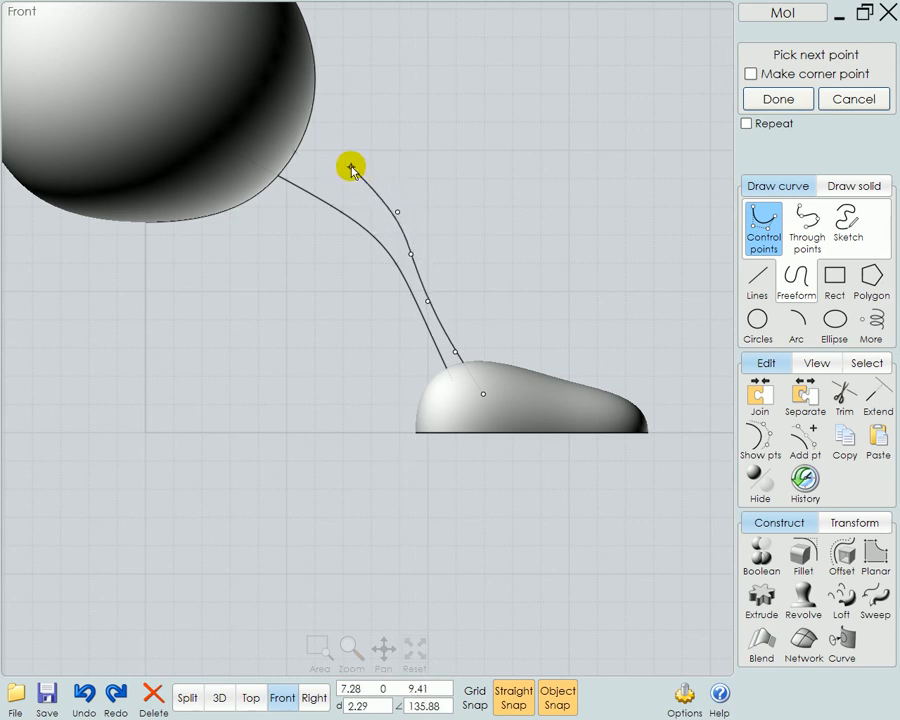
left_click(357, 166)
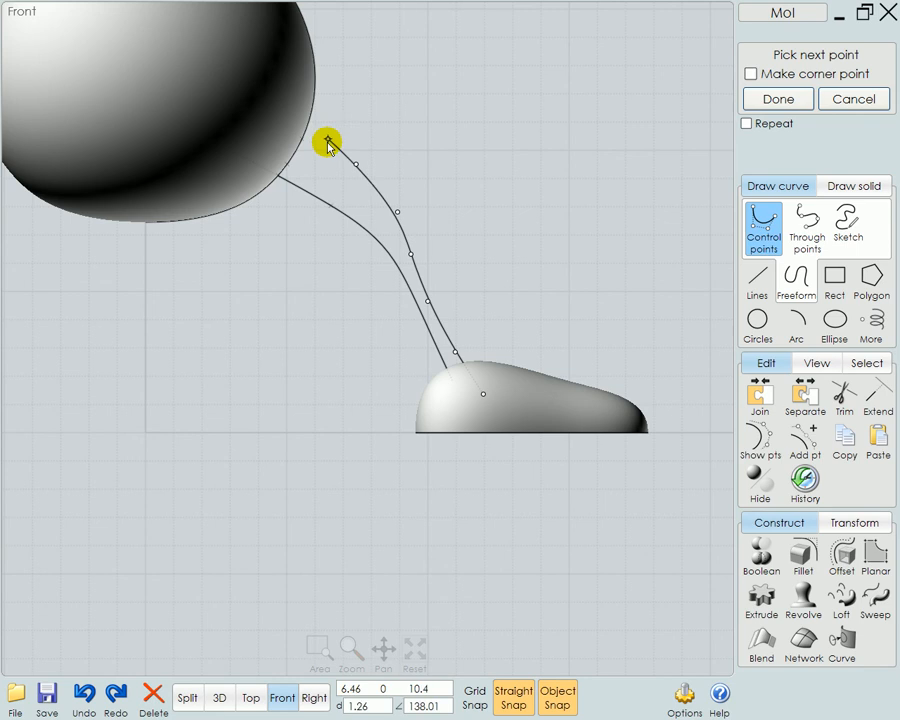
left_click(318, 136)
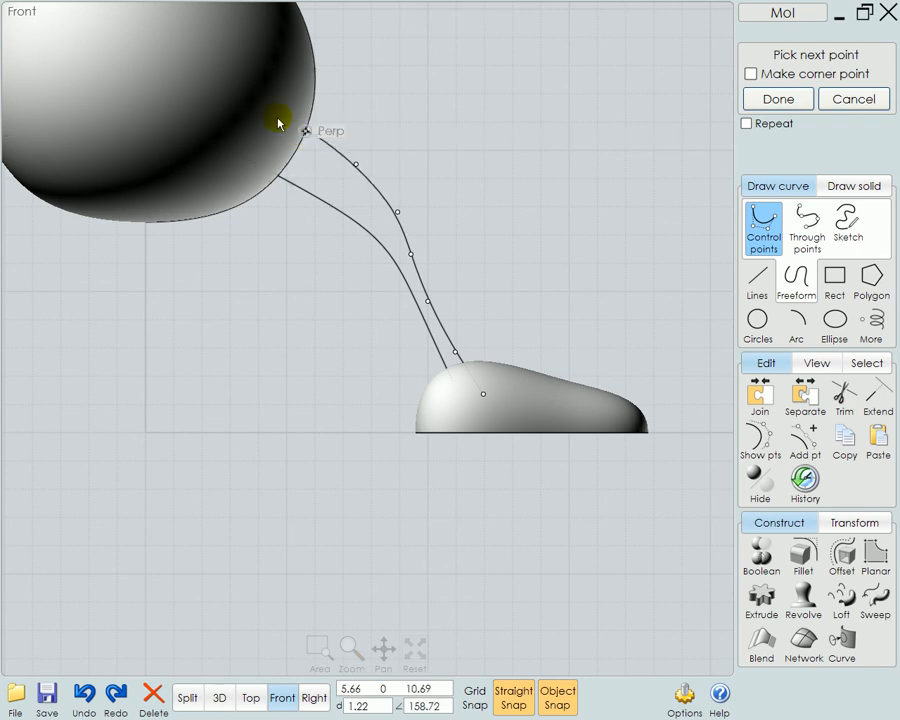
right_click(230, 95)
Draw a circle with a radius of about 0.65 below the ground line as the leg profile
left_click(760, 322)
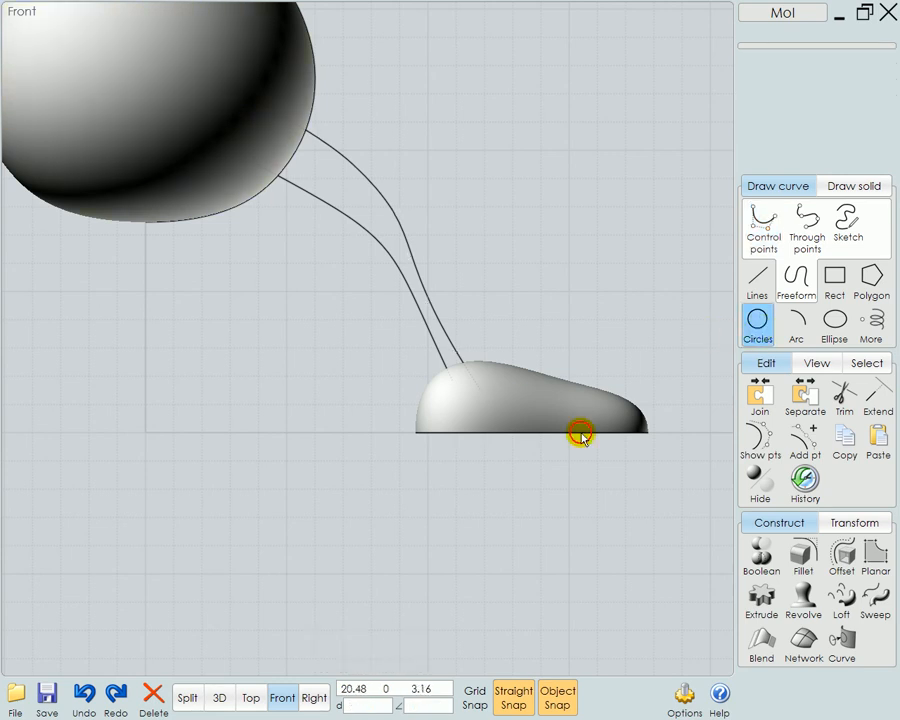
left_click(317, 505)
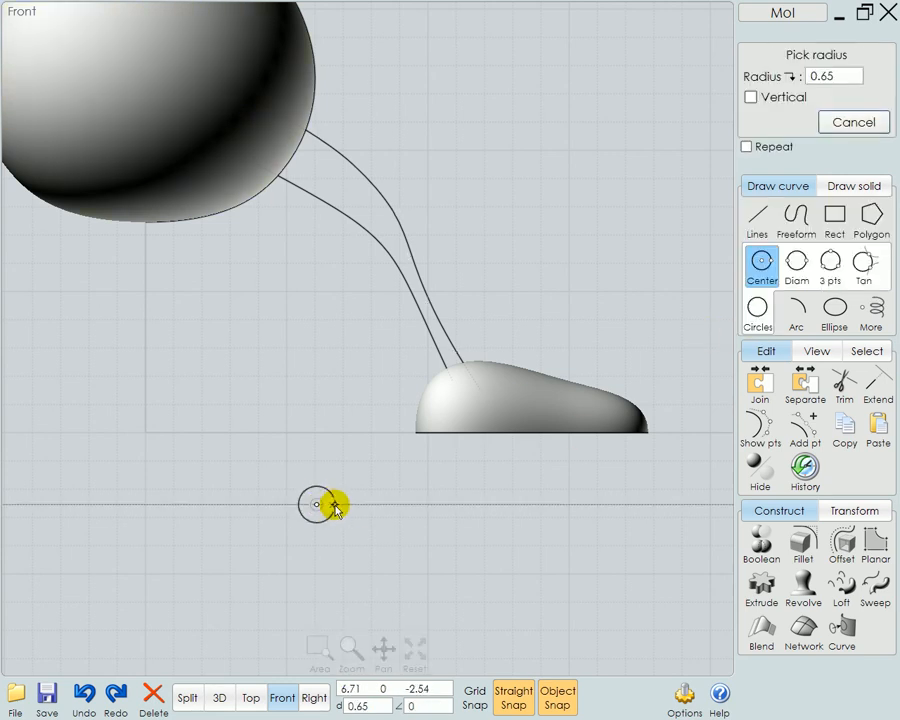
left_click(334, 507)
Set up a sweep of the circle along the lower leg curve with the upper curve as its scaling rail
left_click(875, 588)
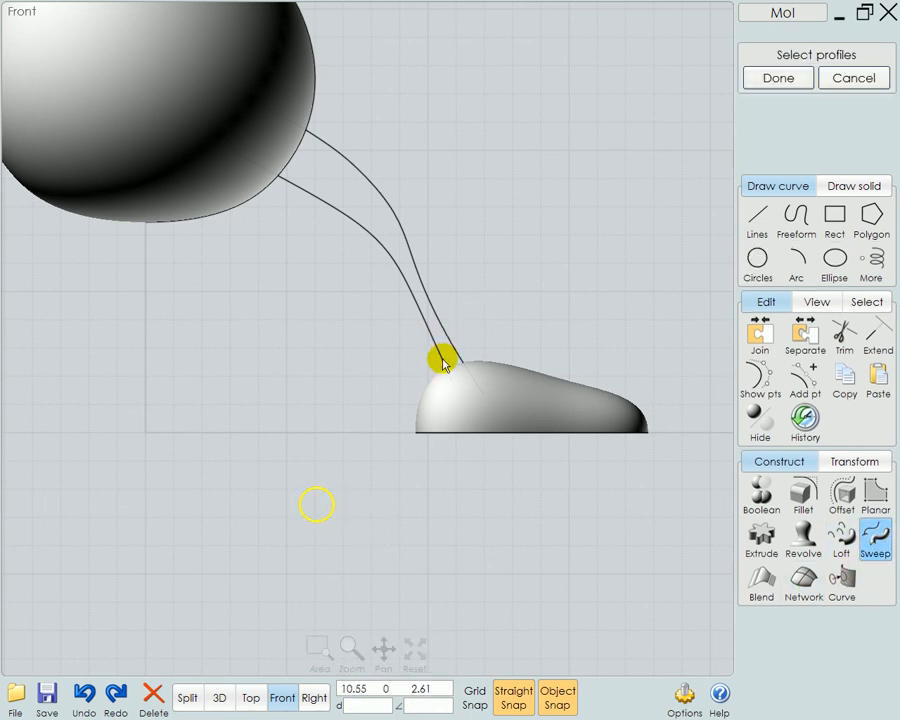
left_click(443, 362)
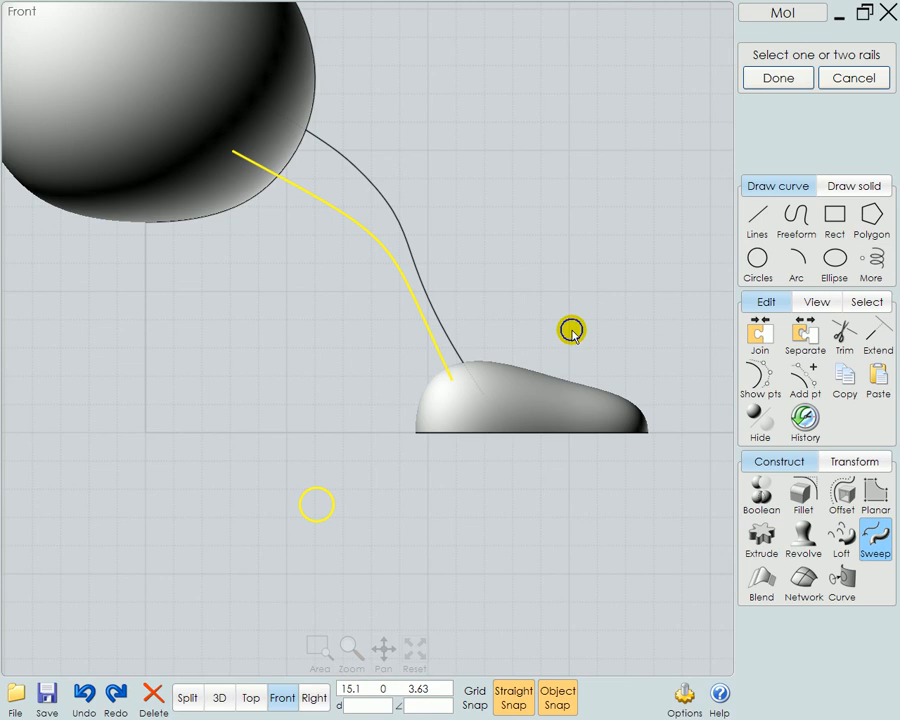
right_click(572, 333)
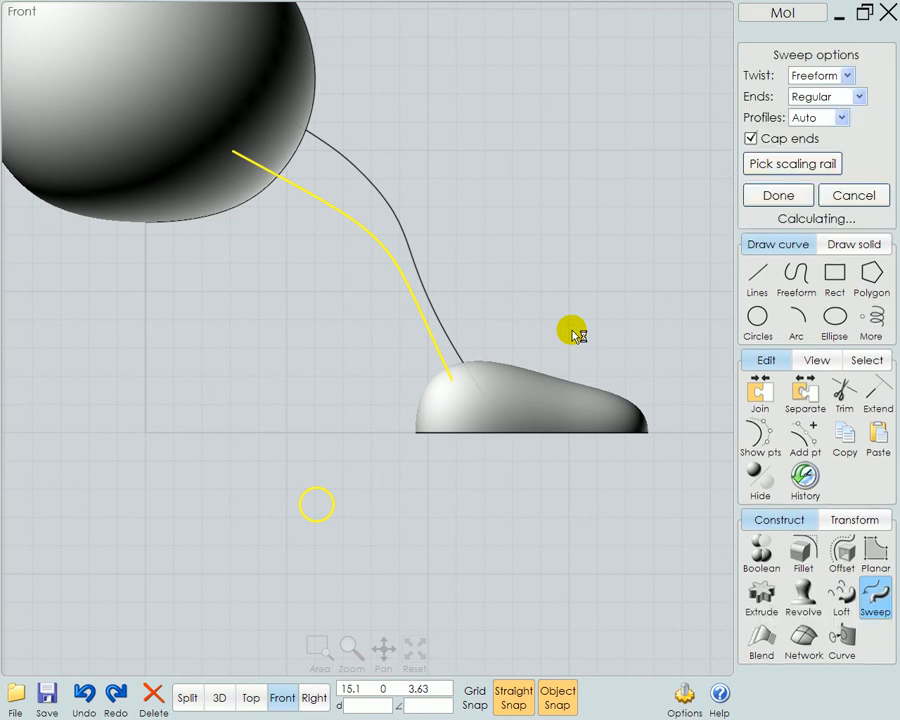
left_click(786, 166)
left_click(392, 203)
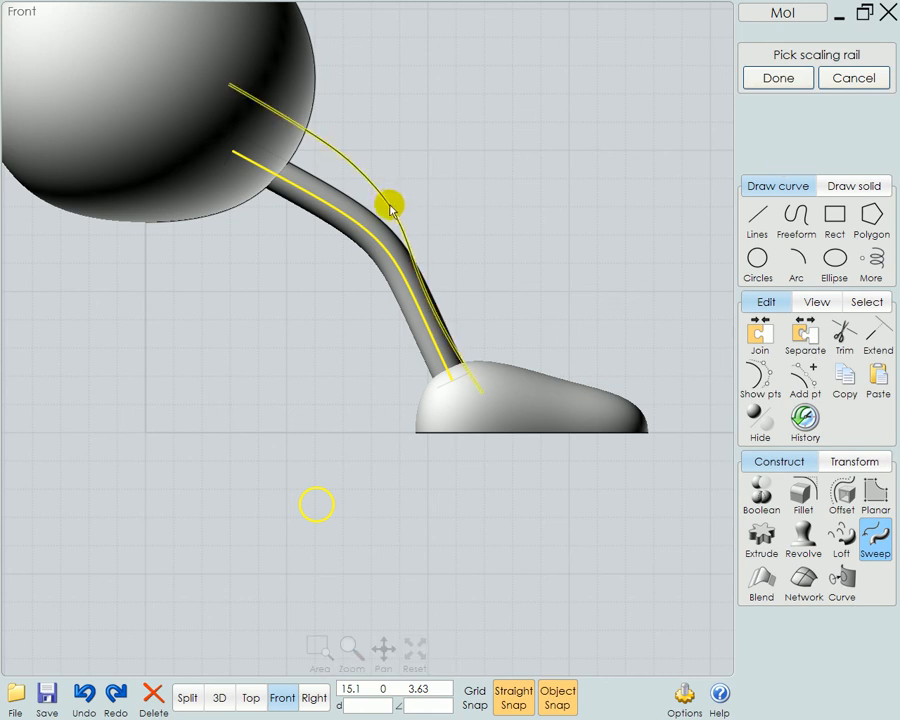
right_click(630, 317)
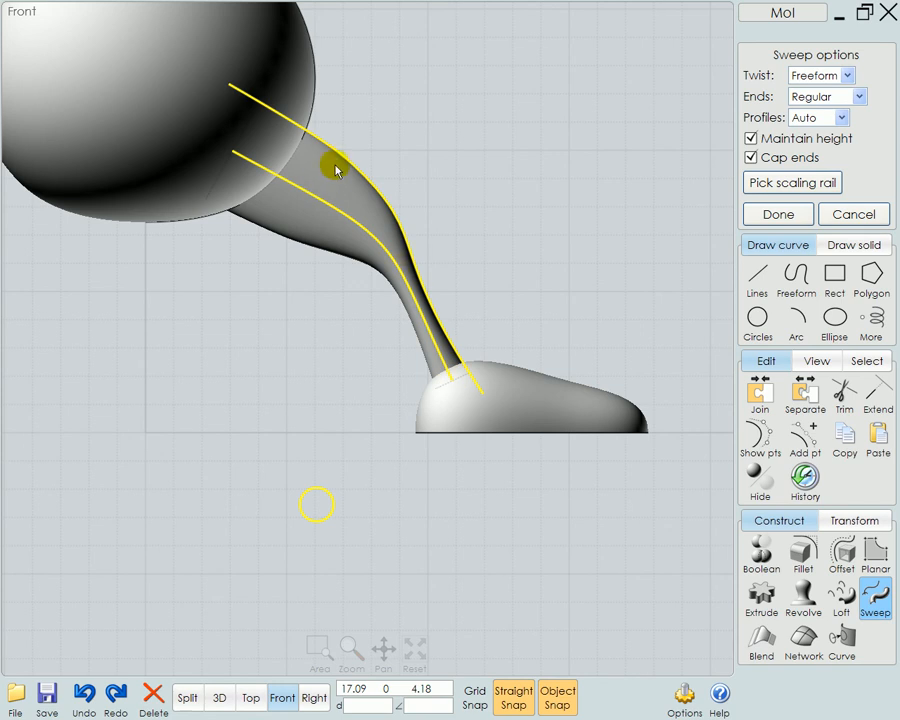
Check the leg sweep's thickness in 3D and turn off Maintain height for it
left_click(219, 698)
left_click_drag(399, 650, 623, 508)
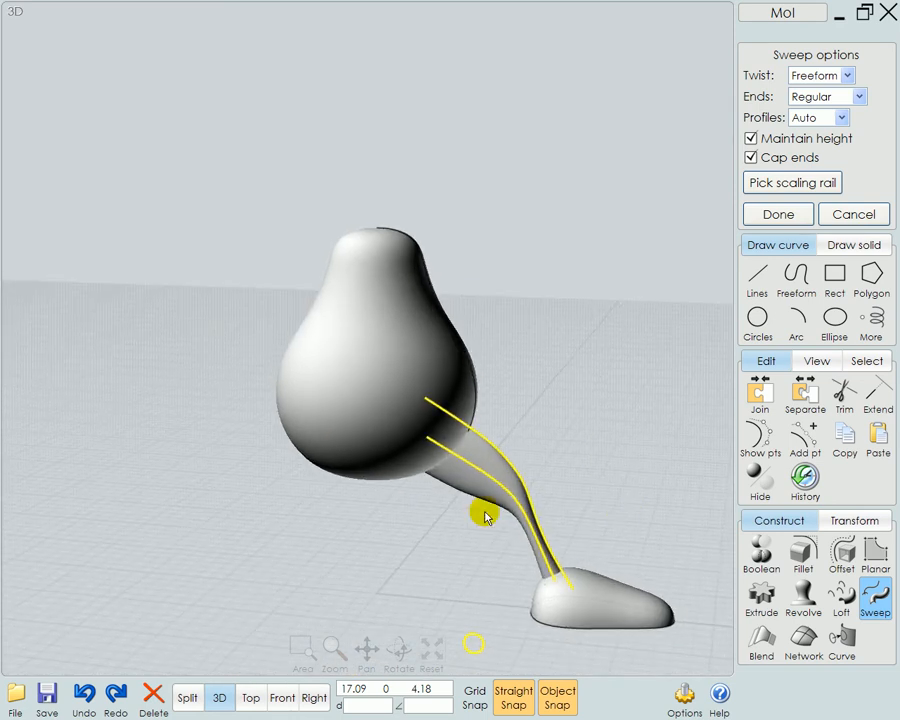
scroll(490, 516, "up", 3)
scroll(521, 545, "down", 2)
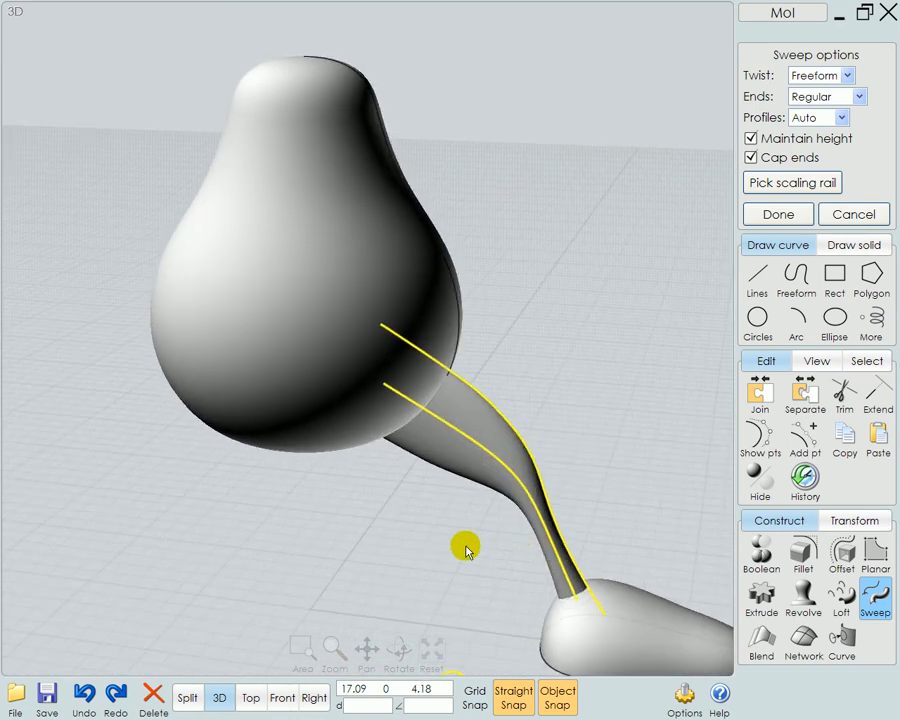
scroll(478, 598, "down", 1)
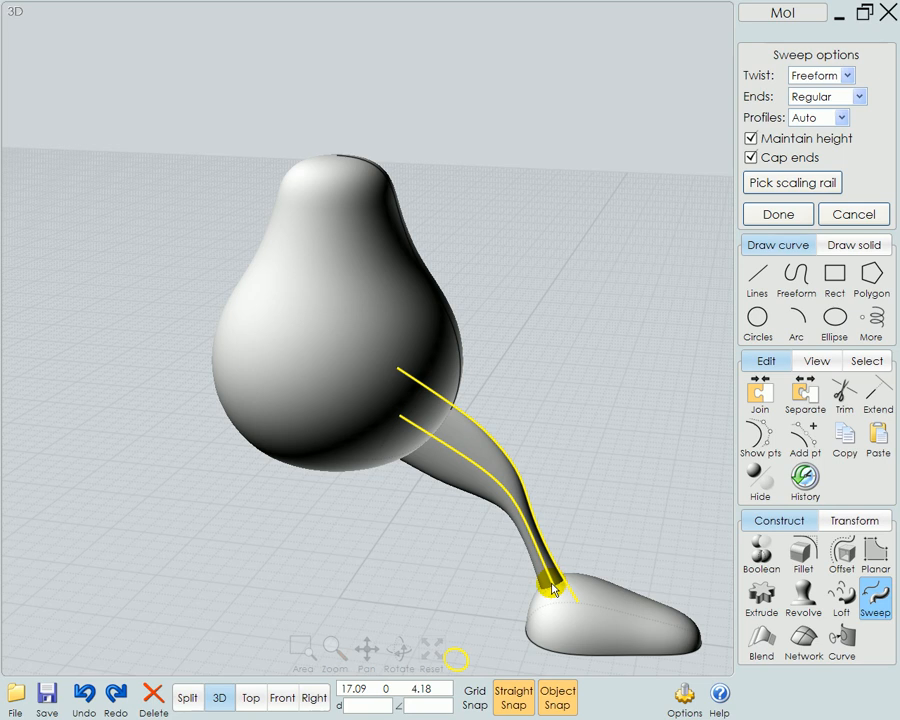
right_click_drag(629, 548, 372, 506)
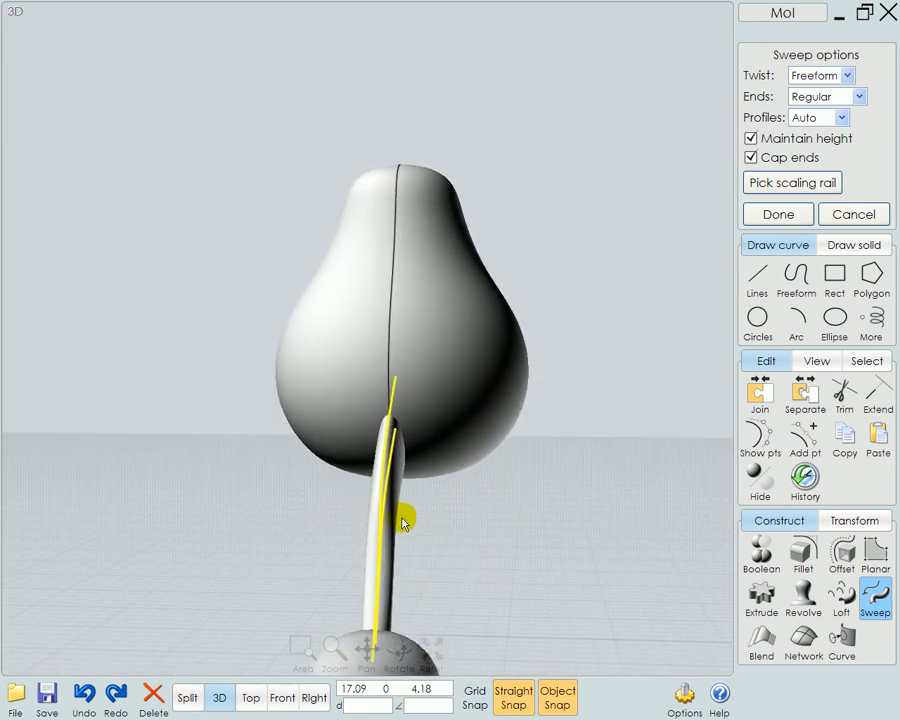
scroll(408, 528, "up", 5)
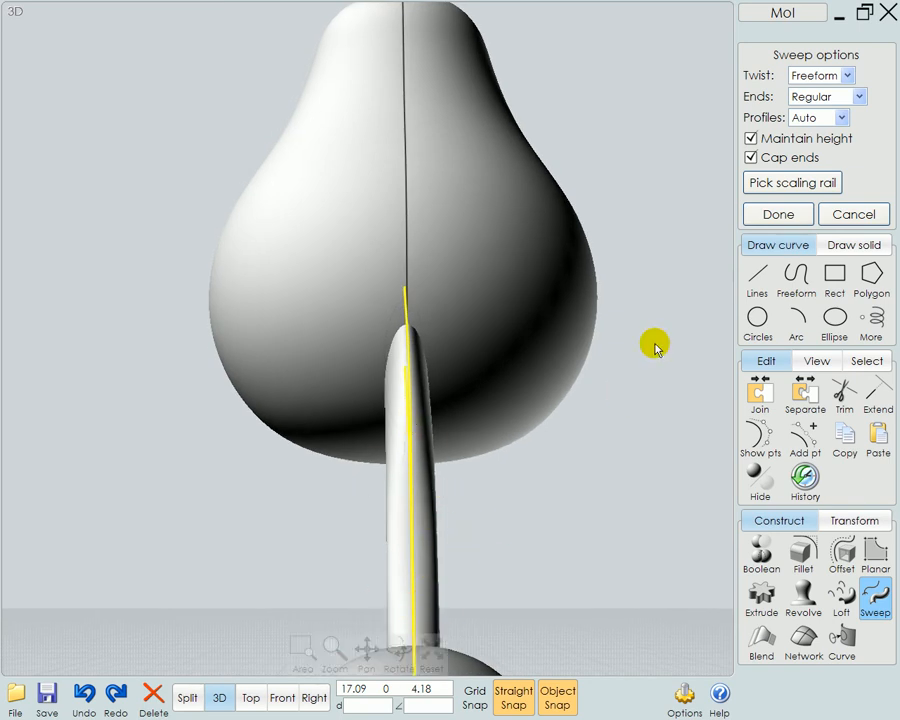
left_click(789, 141)
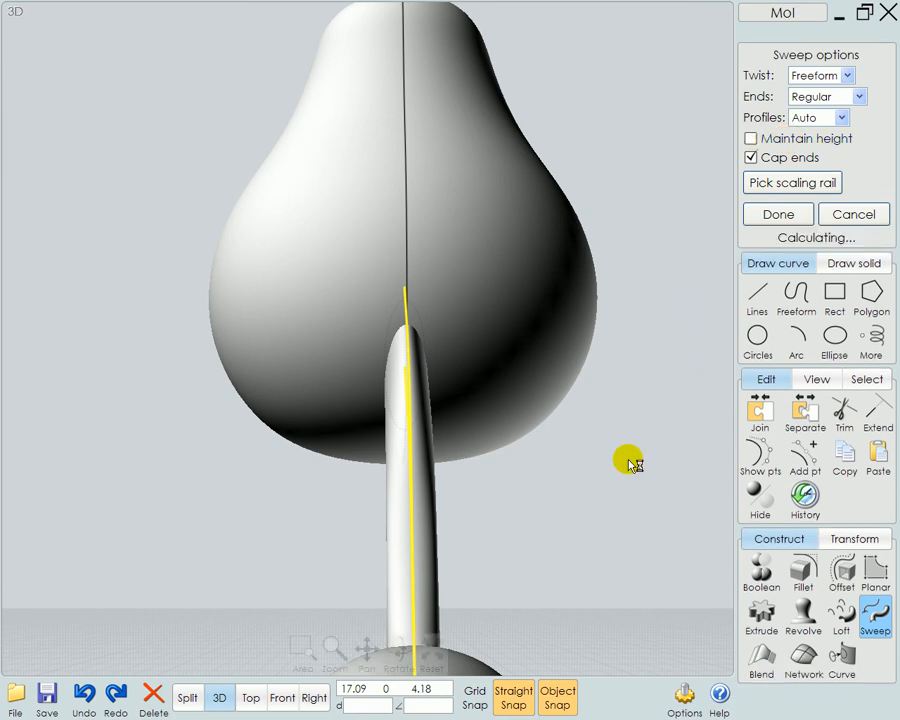
Check the scaled leg sweep up close in 3D and accept it with capped ends
right_click_drag(556, 522, 662, 639)
scroll(587, 598, "down", 4)
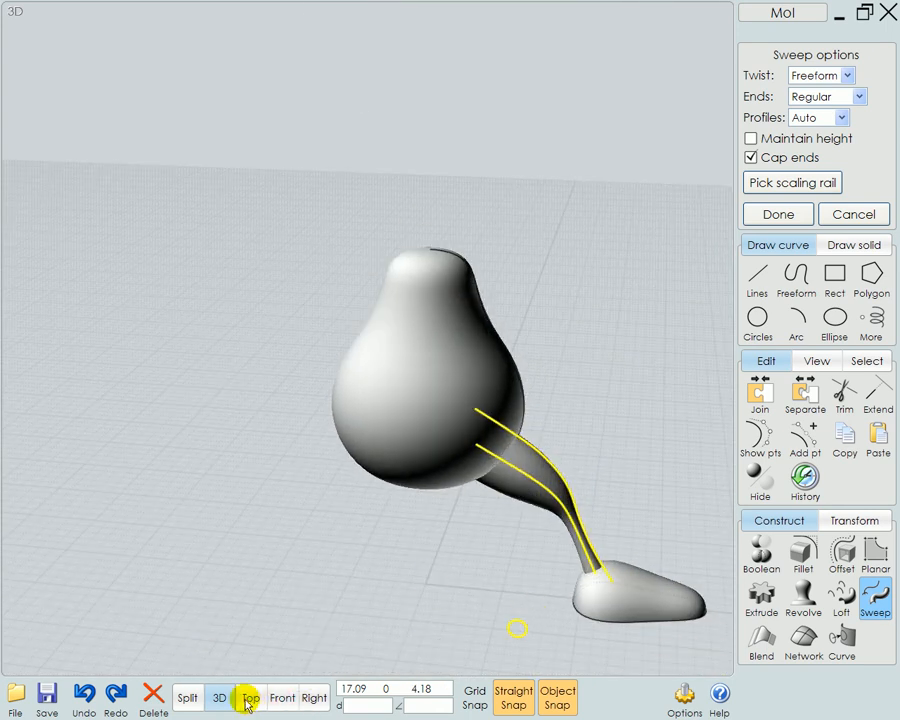
right_click_drag(528, 564, 522, 611)
left_click(431, 654)
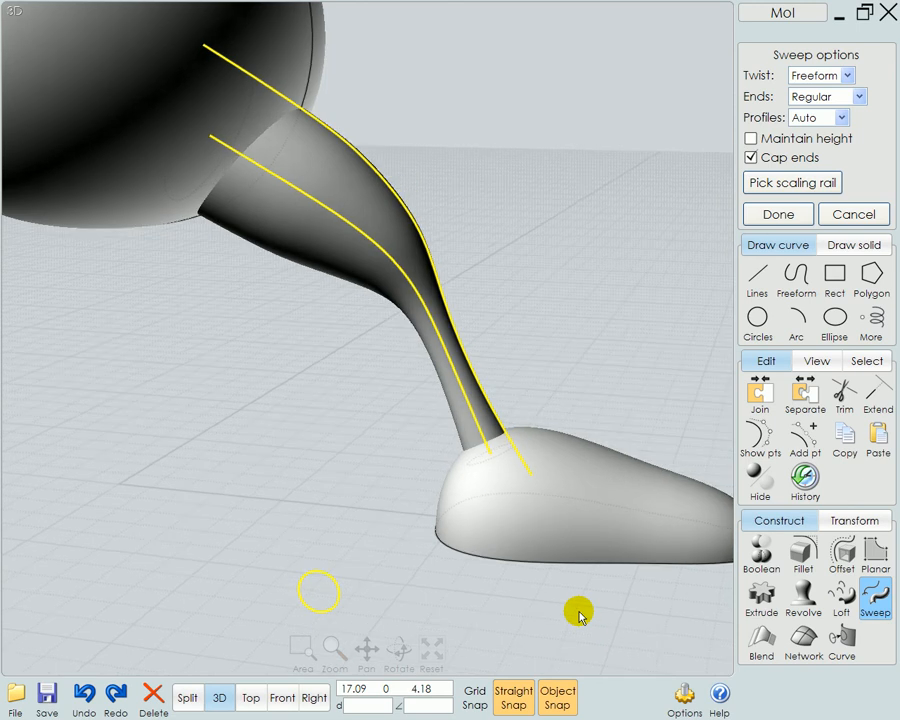
left_click(779, 214)
Try reshaping the leg by pulling two control points of the scaling rail outward in the front view, and undo both moves
left_click(577, 323)
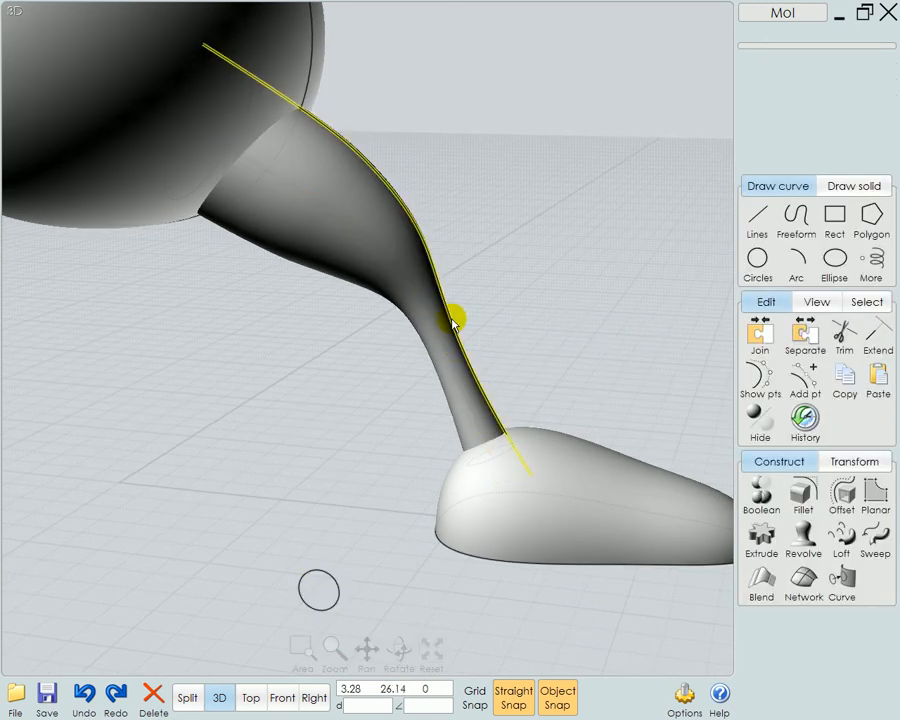
left_click(449, 320)
left_click(759, 378)
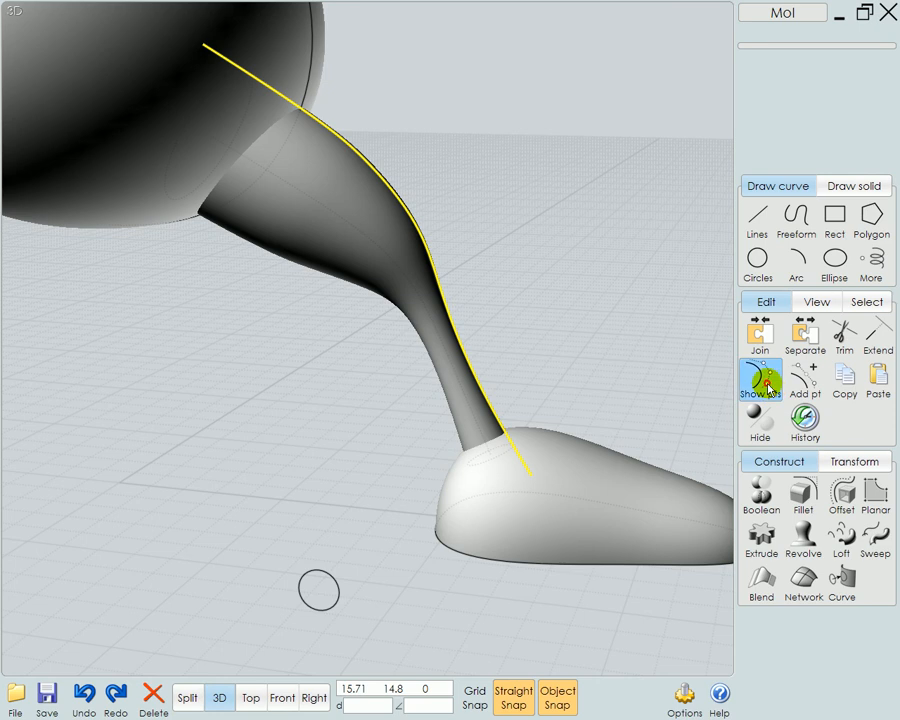
left_click(282, 698)
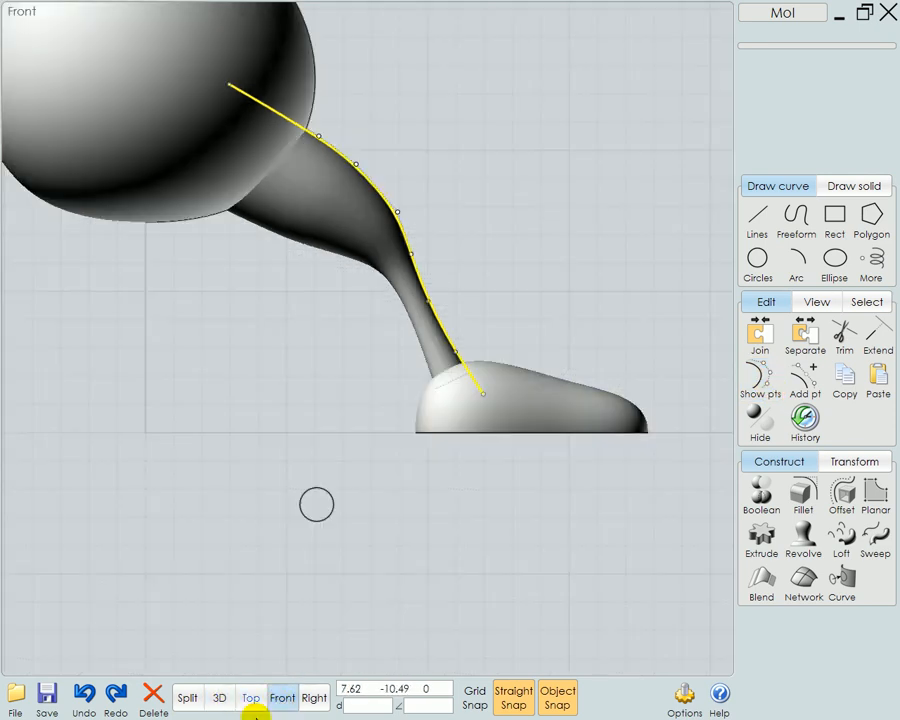
right_click_drag(538, 535, 500, 616)
left_click_drag(318, 244, 341, 222)
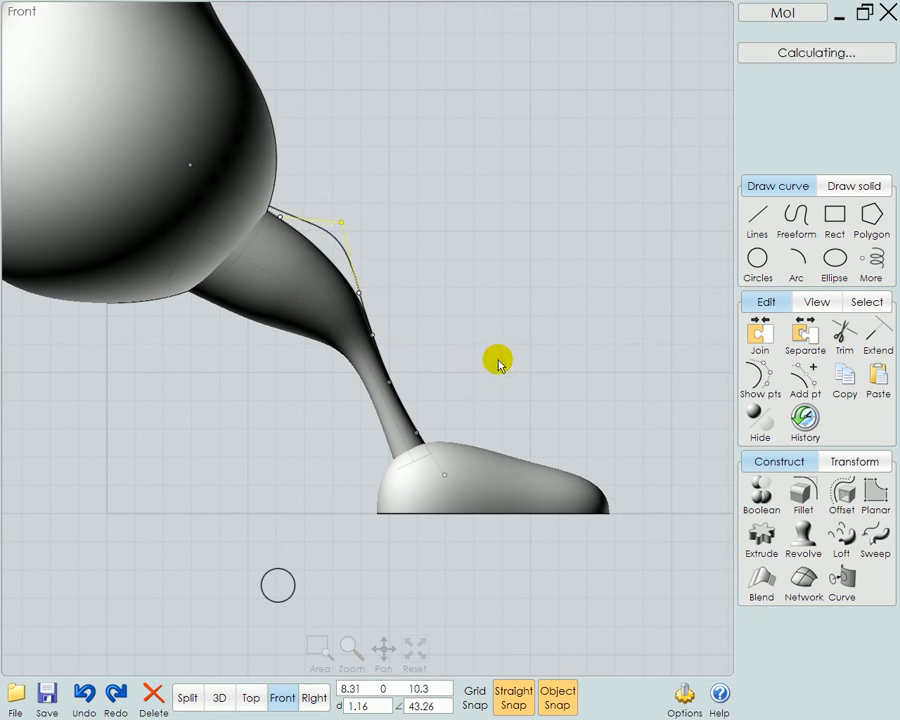
left_click_drag(393, 381, 426, 361)
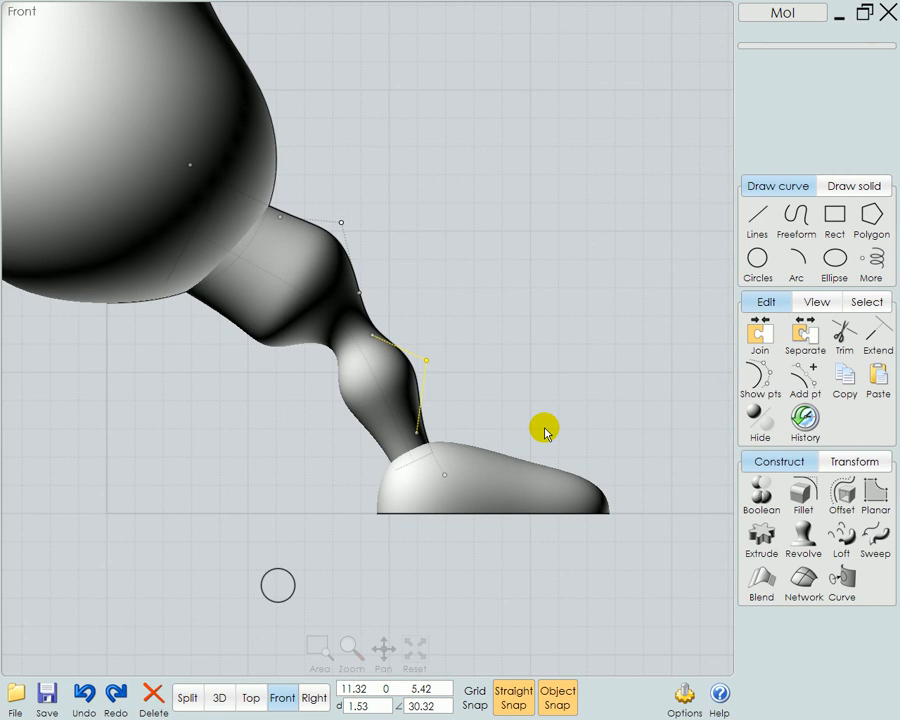
key("ctrl+z")
key("ctrl+z")
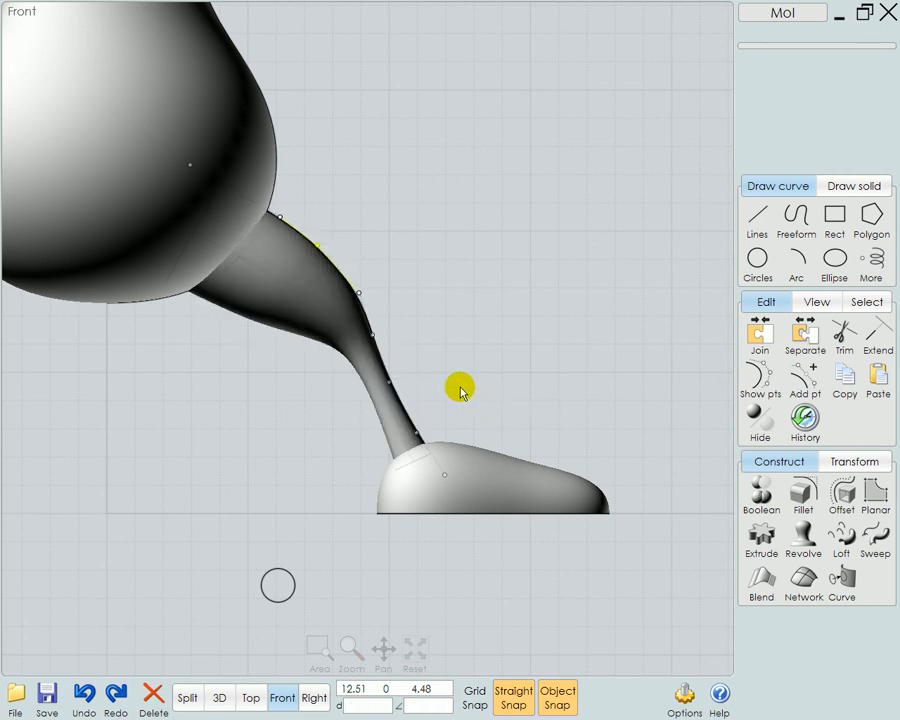
Delete the leg curve, the scaling rail and the profile circle, keeping the swept leg
left_click(370, 313)
left_click(326, 310)
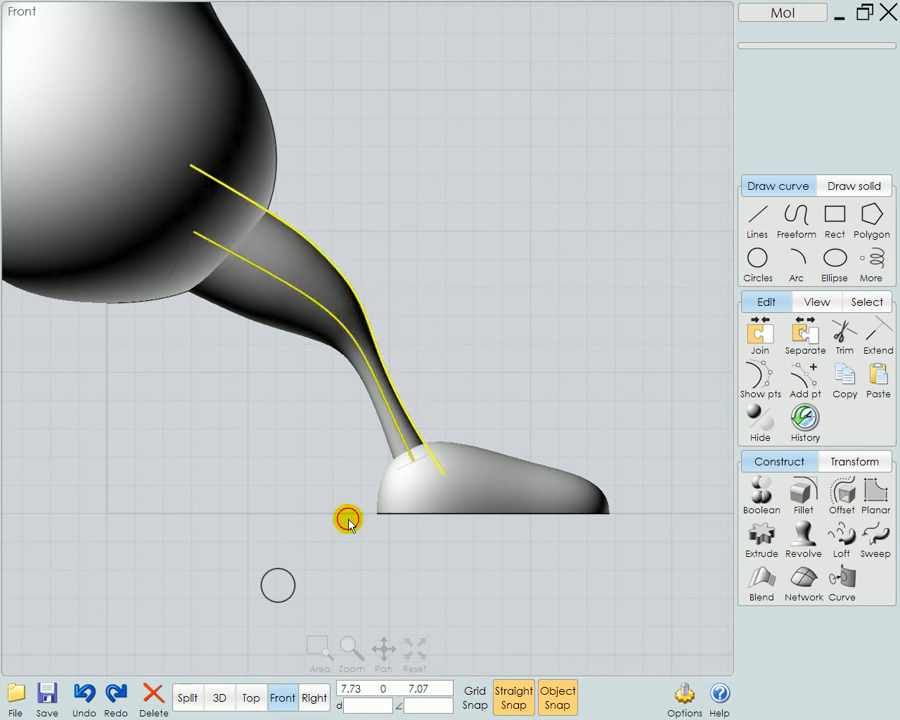
key("ctrl+z")
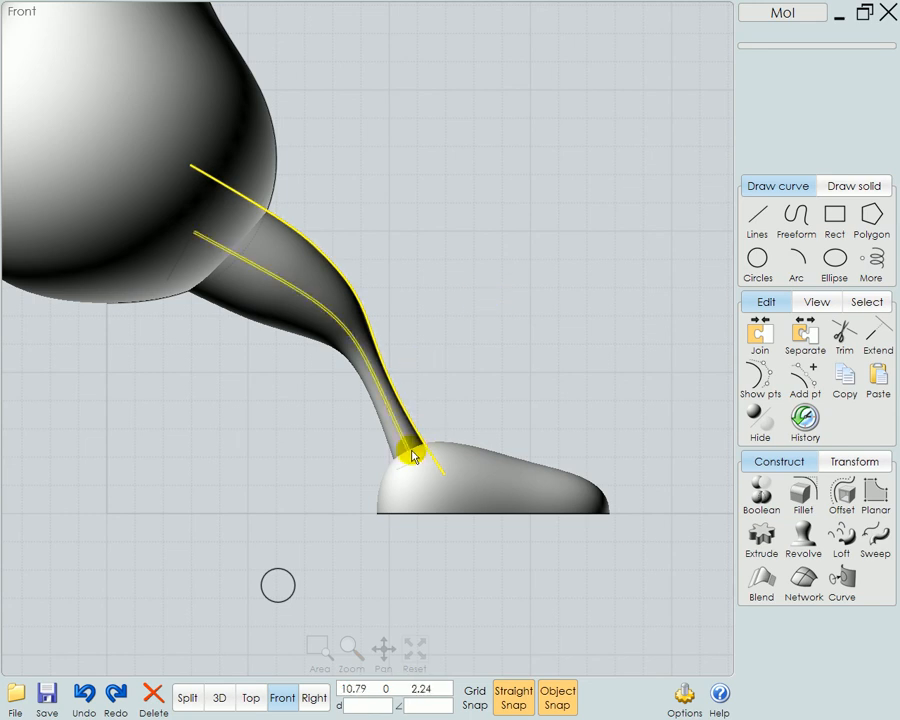
left_click(370, 582)
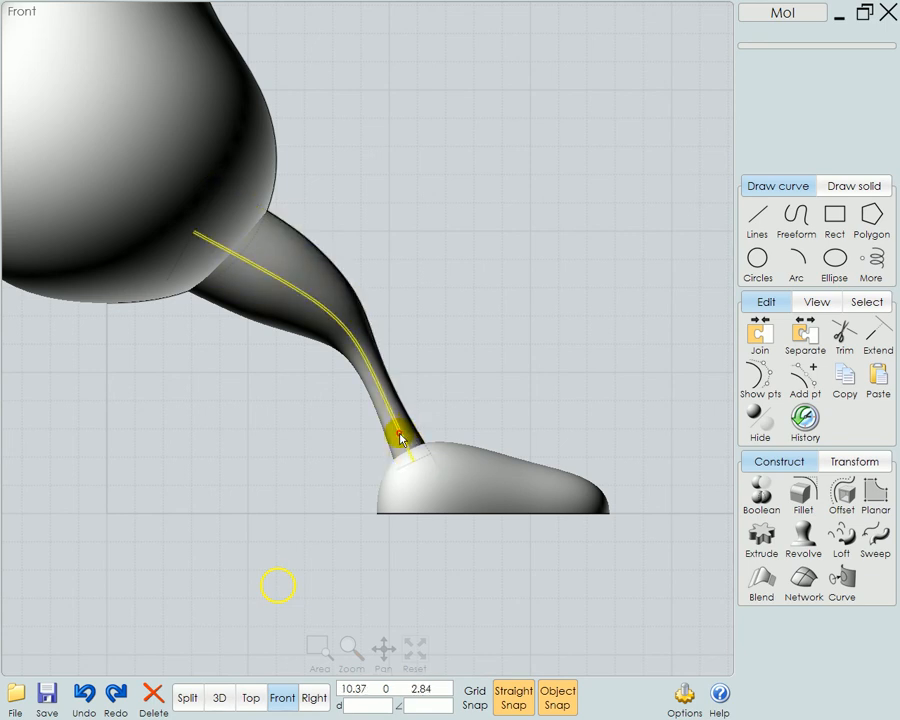
left_click(400, 440)
left_click(397, 387)
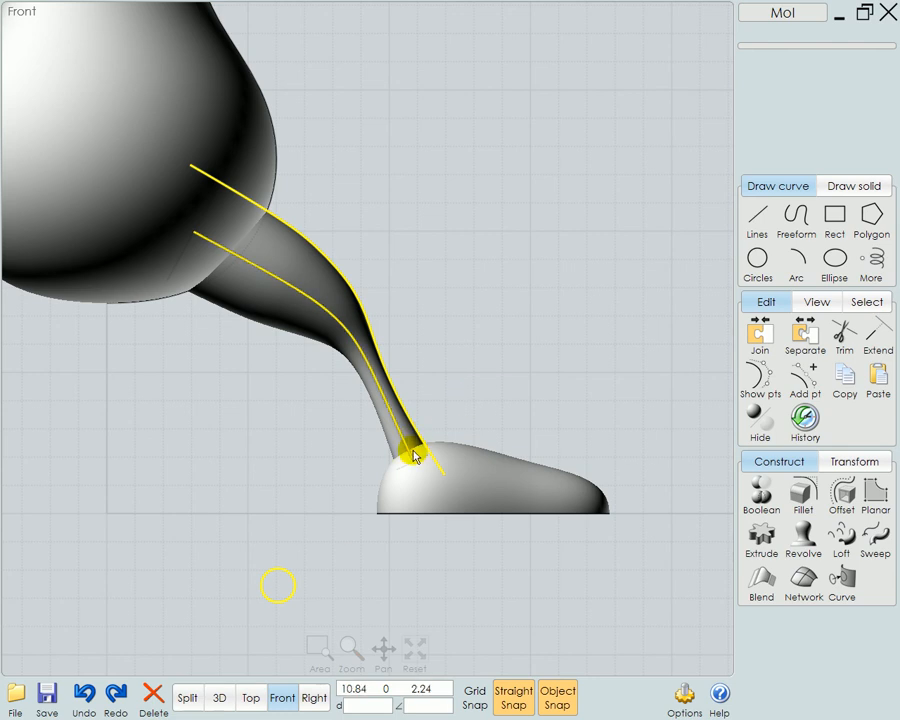
left_click(471, 357)
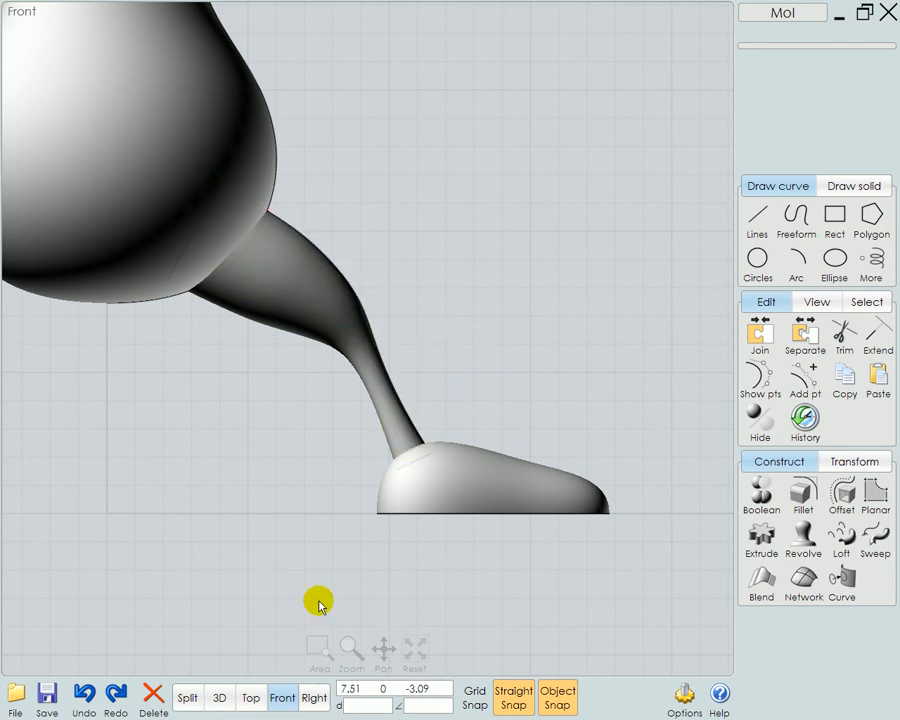
Boolean-union the swept leg with the foot into one solid
left_click(219, 698)
right_click_drag(599, 539, 548, 591)
left_click(583, 512)
right_click_drag(583, 512, 535, 446)
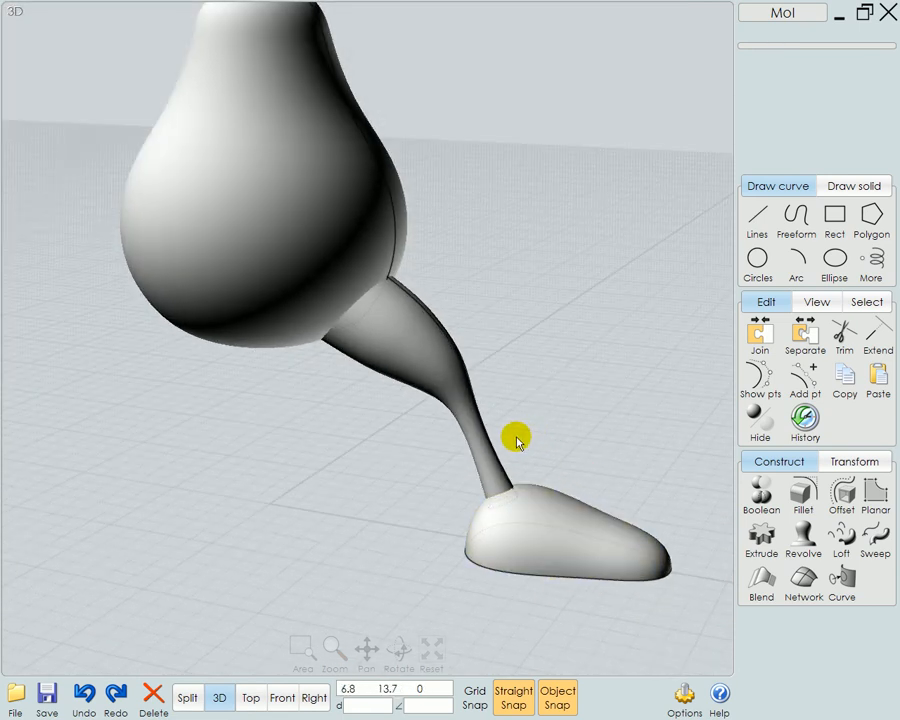
left_click(488, 462)
left_click(545, 518)
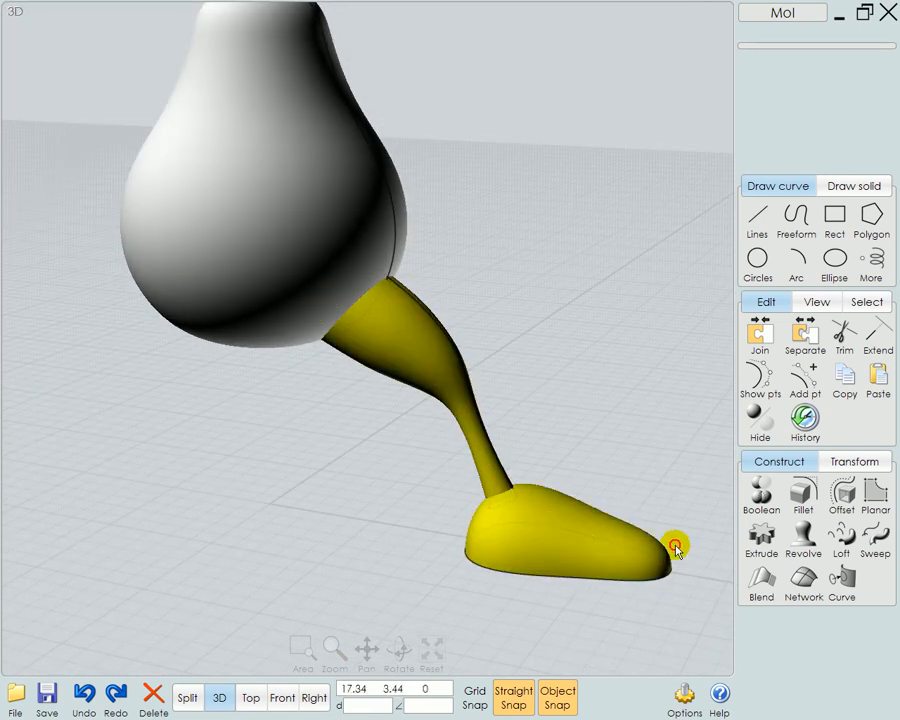
left_click(762, 500)
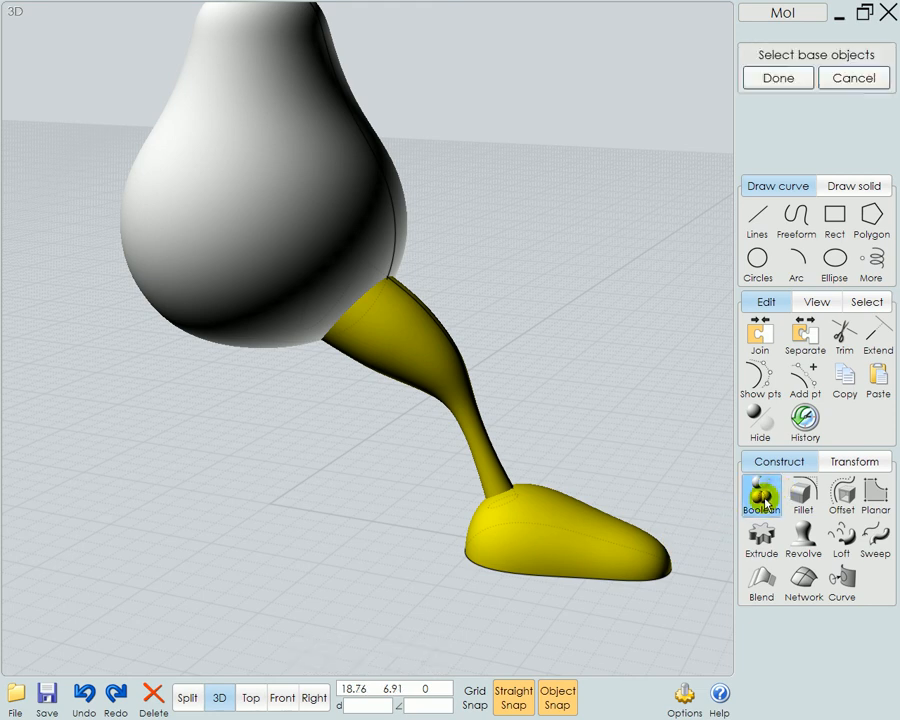
left_click(798, 506)
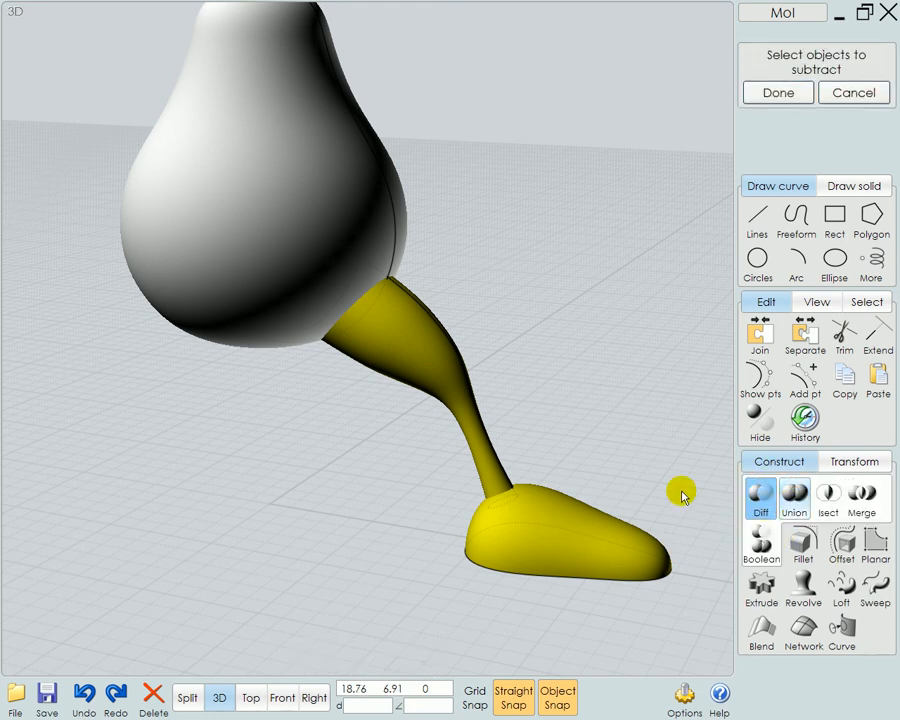
right_click(591, 464)
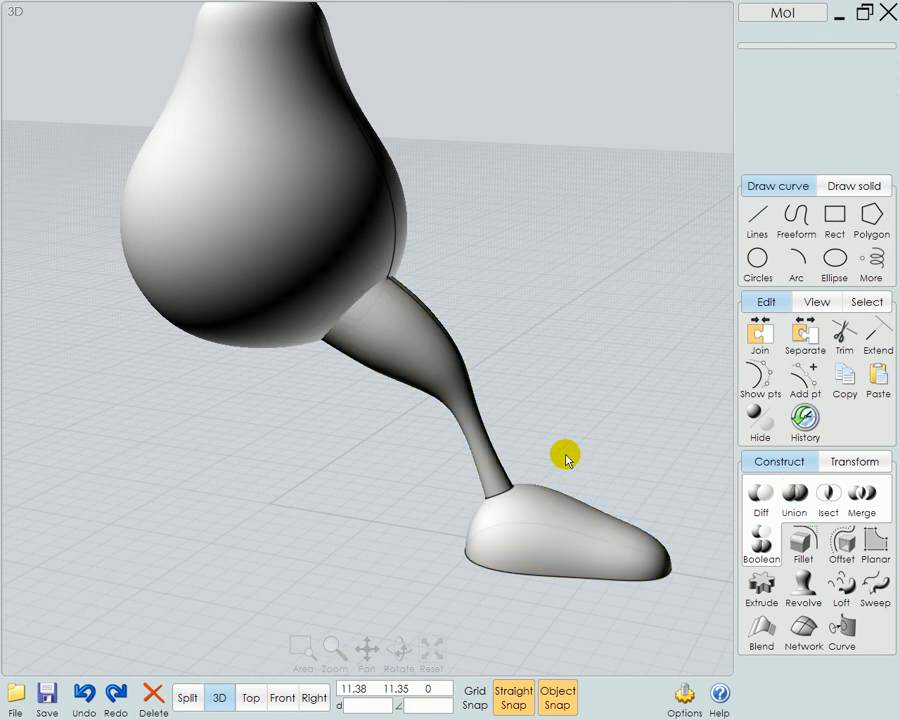
Select the seam edge between the ankle and the foot and fillet it with a circular shape and a radius of about 1.02
left_click(520, 508)
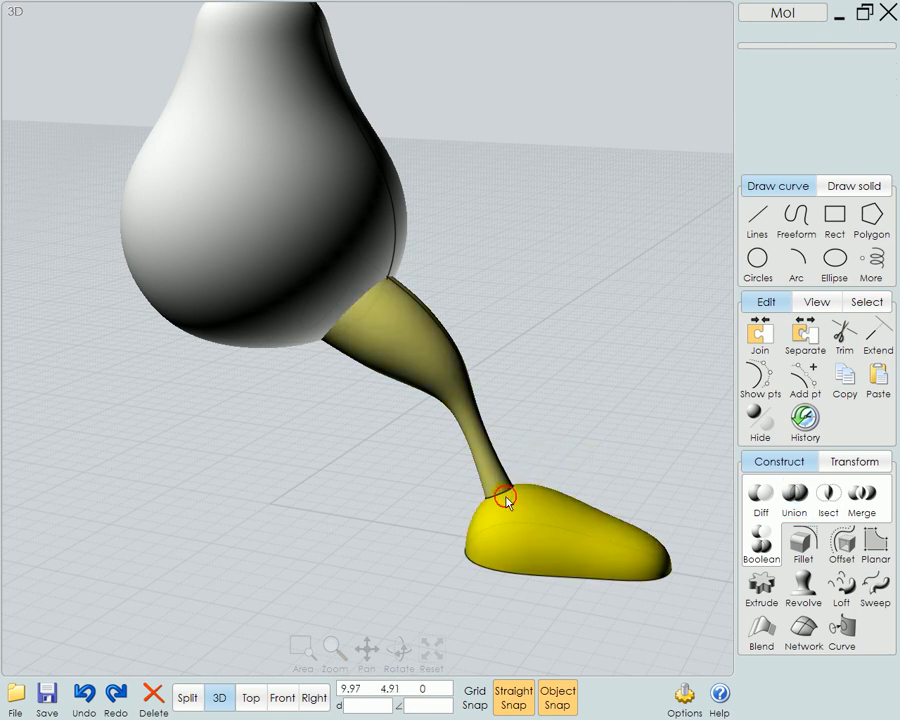
left_click(503, 493)
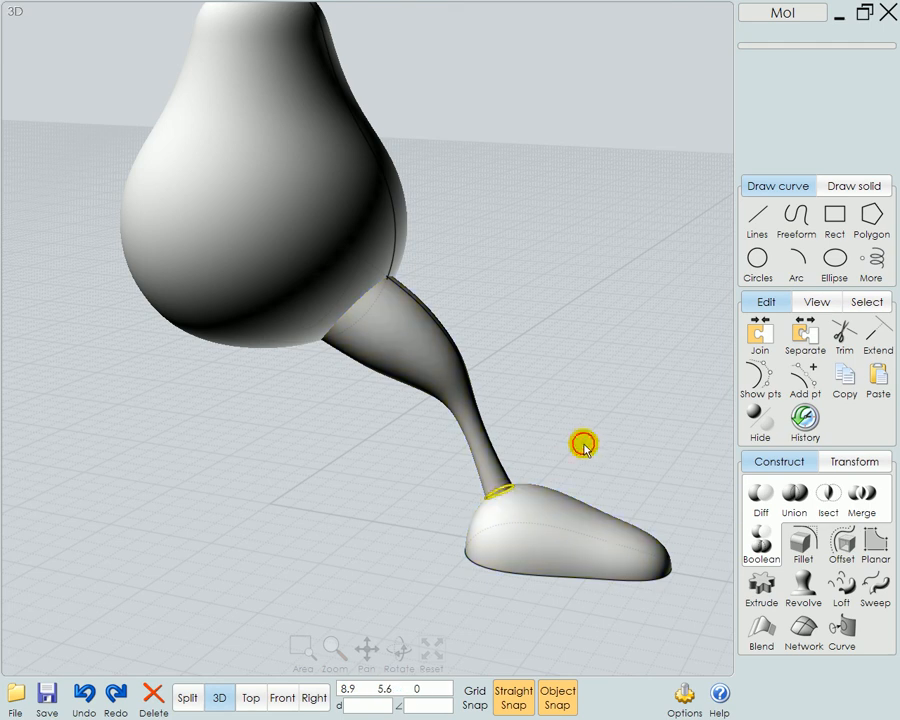
left_click(530, 510)
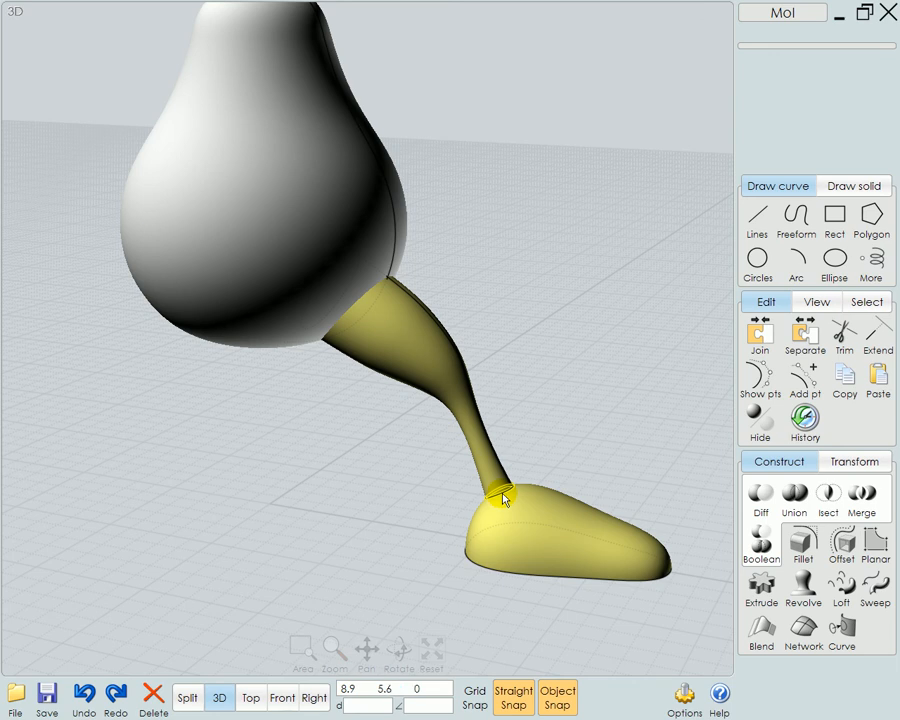
left_click(502, 495)
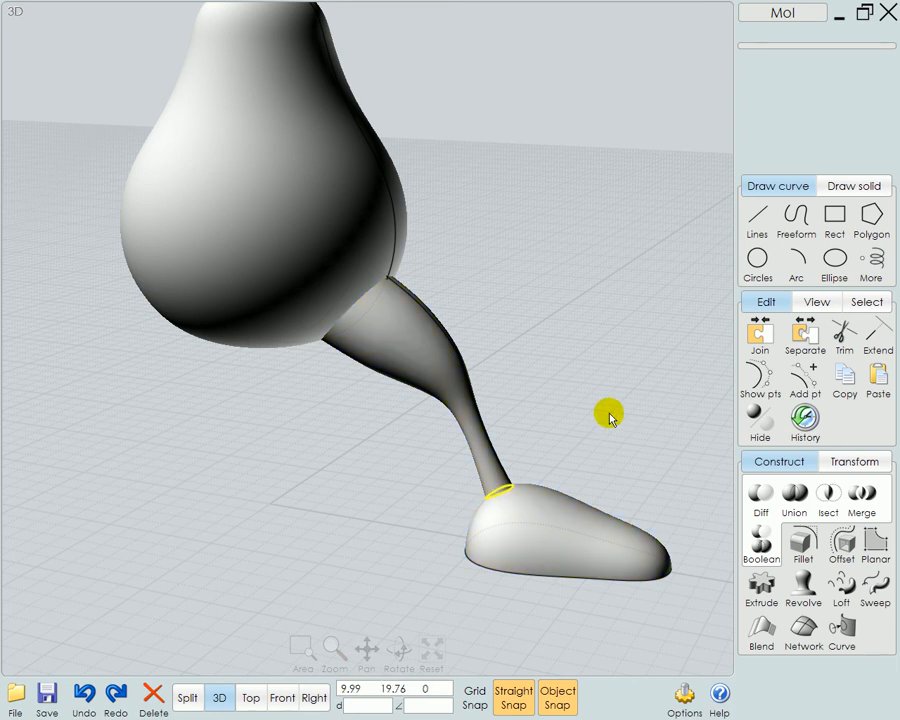
right_click_drag(599, 412, 641, 471)
scroll(492, 484, "up", 3)
left_click(803, 546)
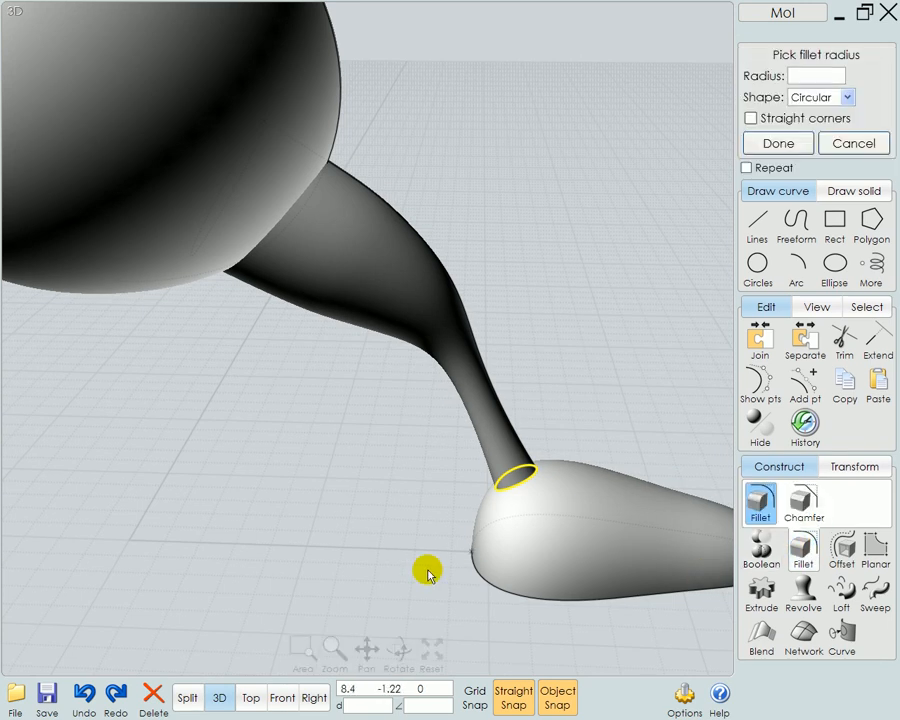
left_click(373, 577)
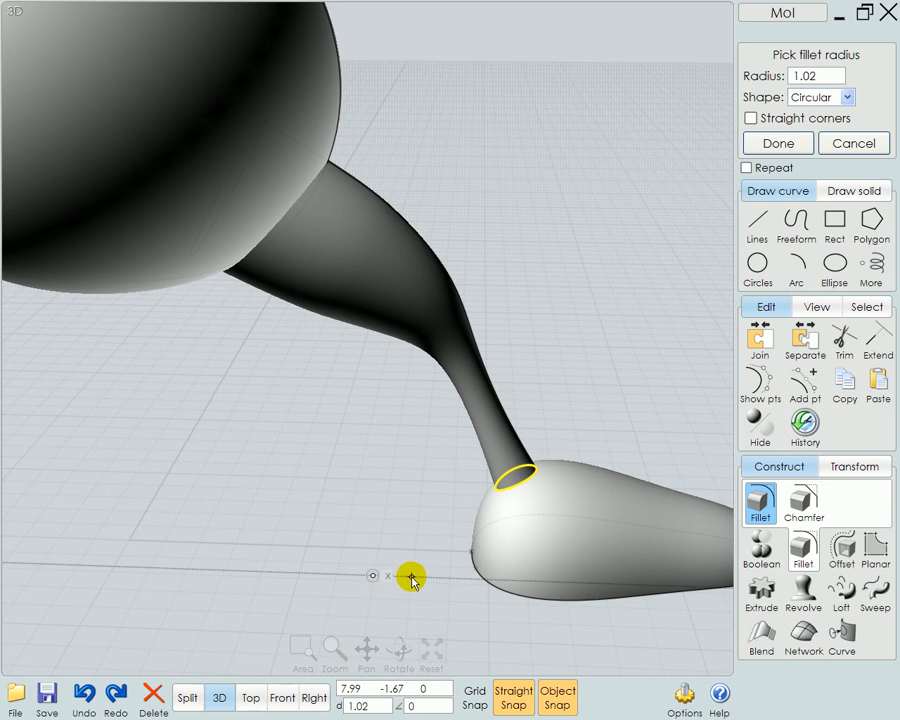
left_click(411, 578)
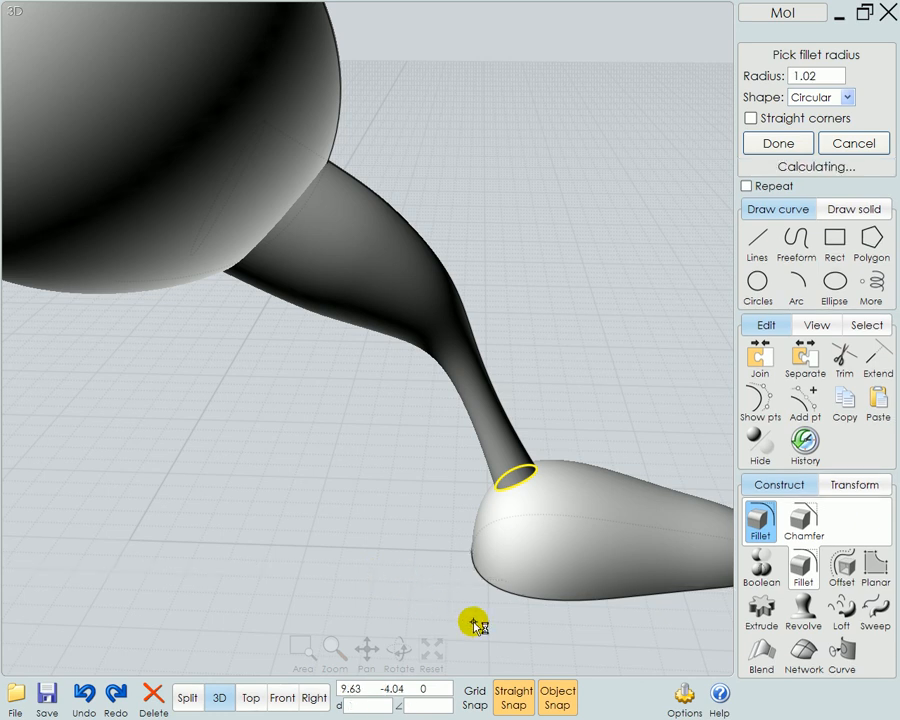
Enlarge the ankle fillet's radius to about 1.36 and finally about 1.8, and accept the fillet
left_click(289, 580)
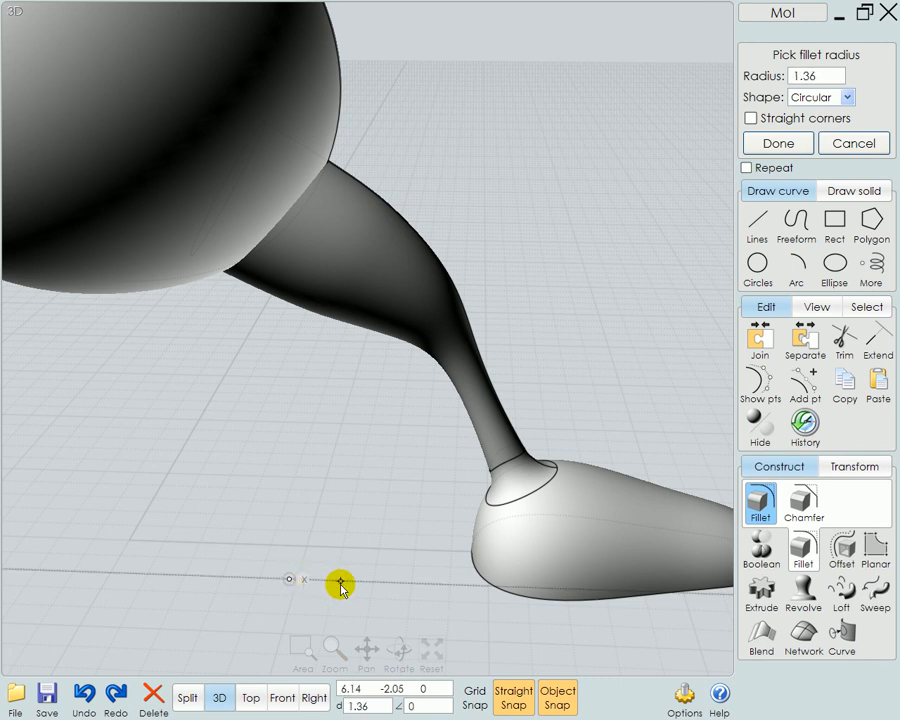
left_click(340, 581)
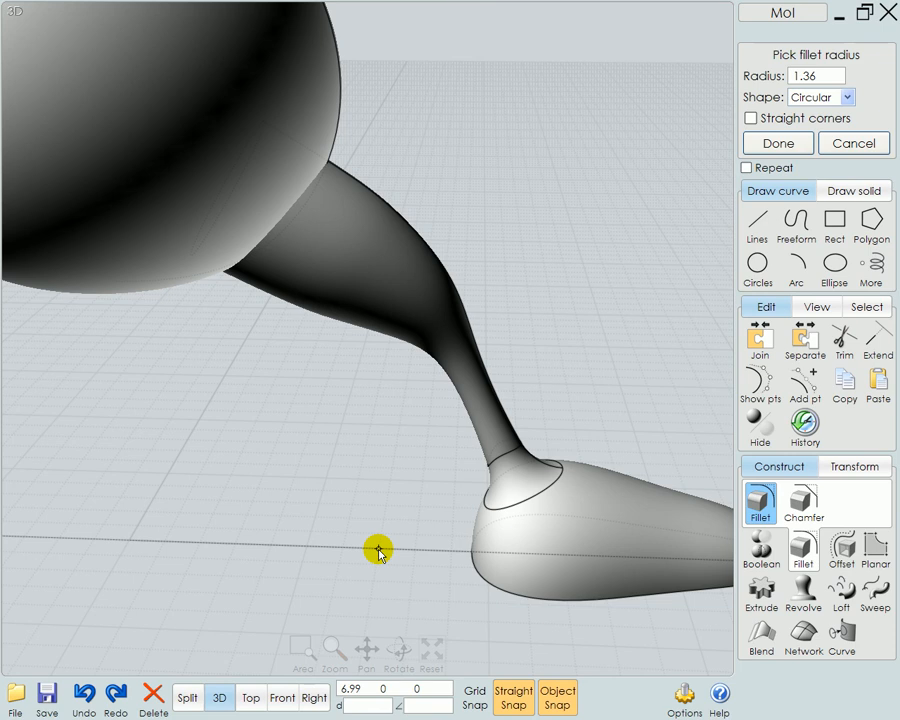
left_click(307, 568)
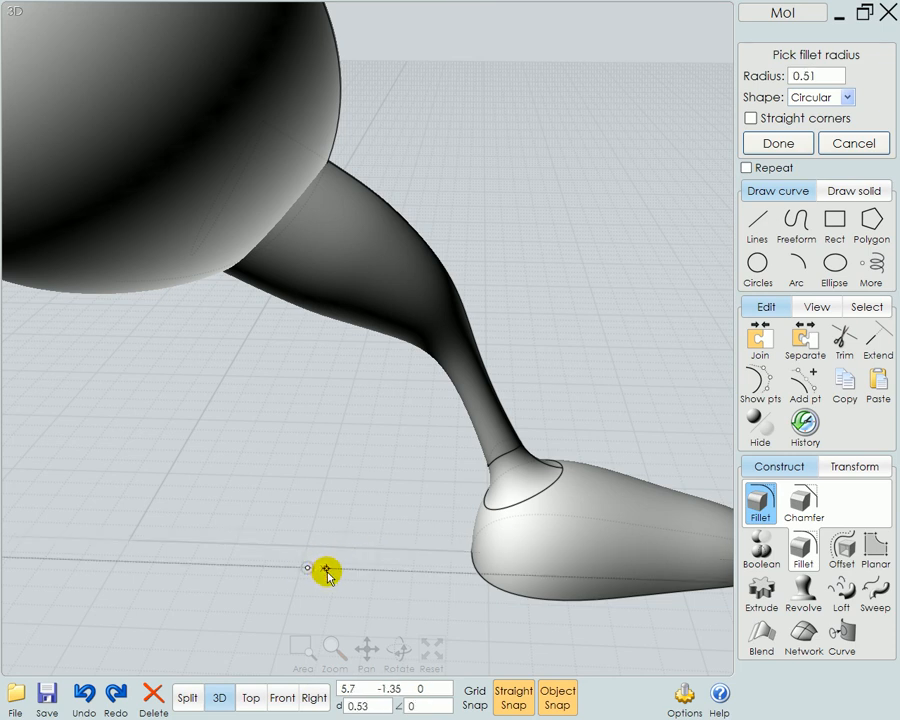
left_click(373, 577)
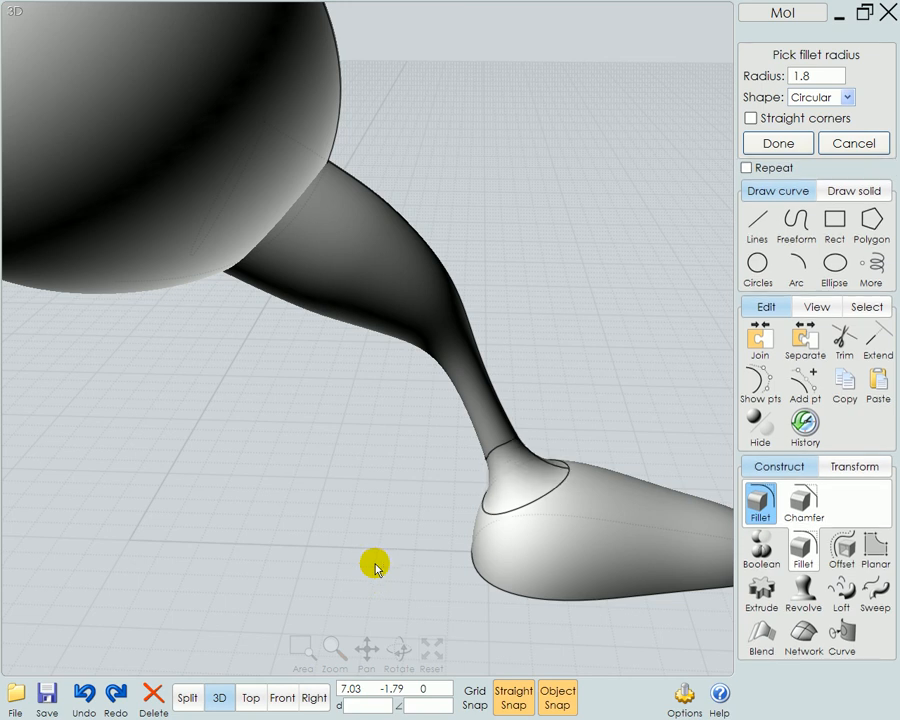
right_click(378, 565)
Array the filleted leg and foot in a circle around the origin with 6 items over 360 degrees
right_click_drag(450, 572, 343, 593)
left_click(442, 533)
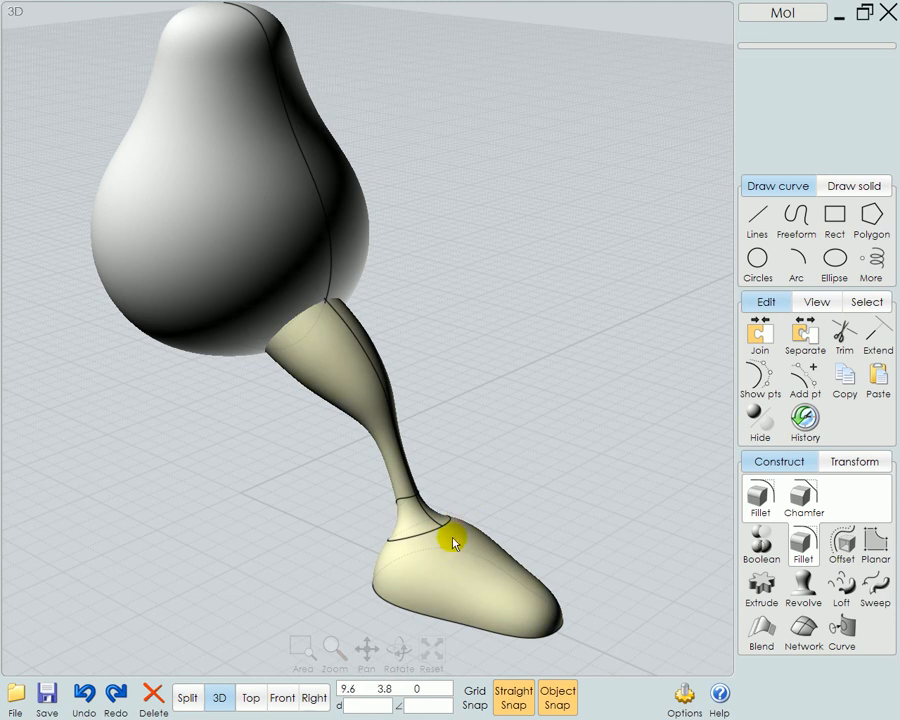
left_click(452, 542)
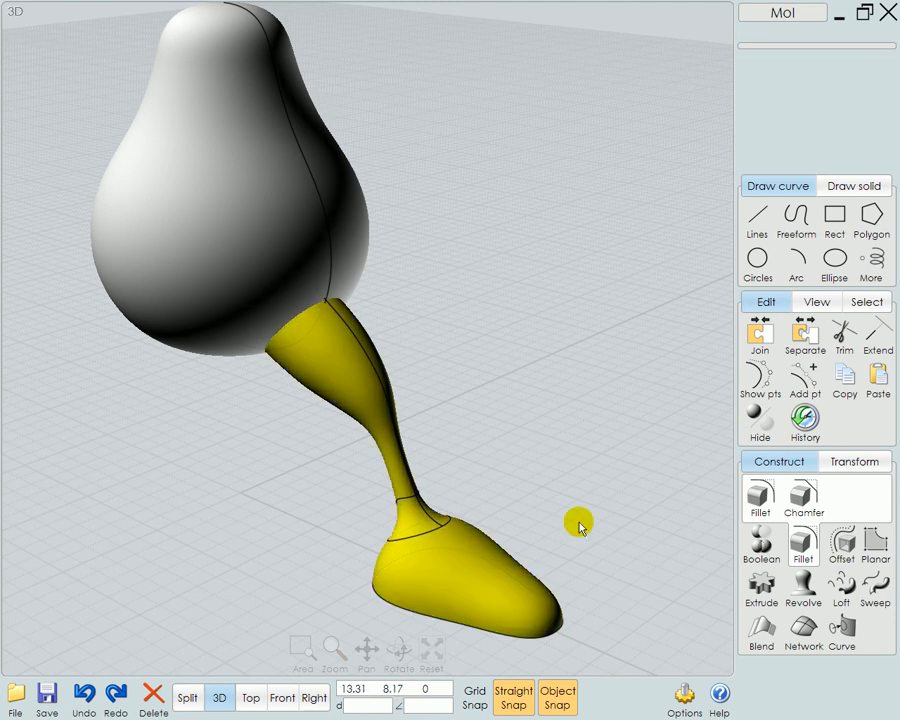
left_click(847, 464)
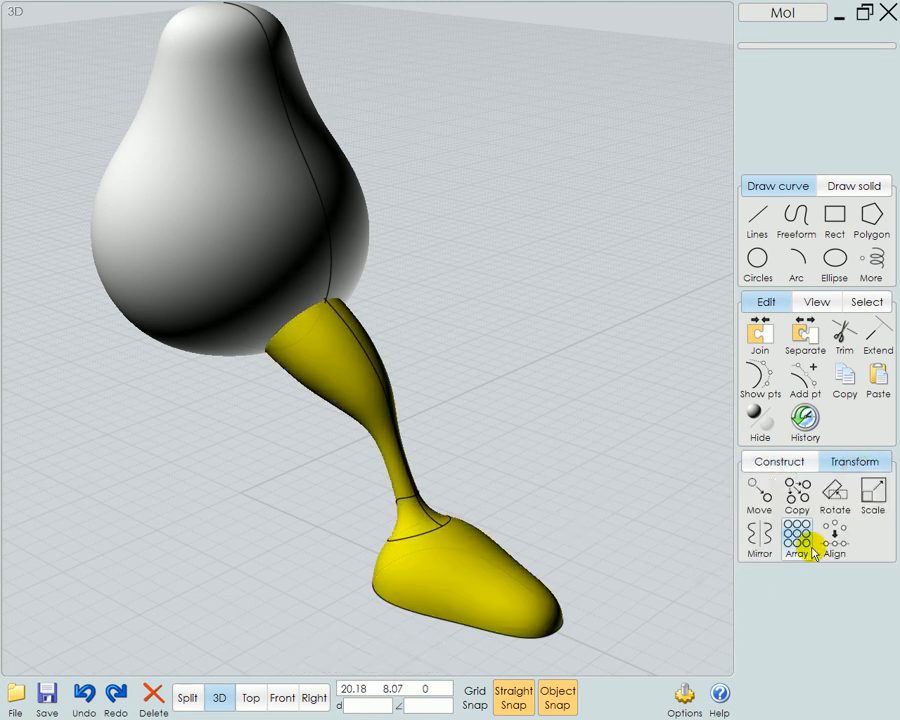
left_click(800, 545)
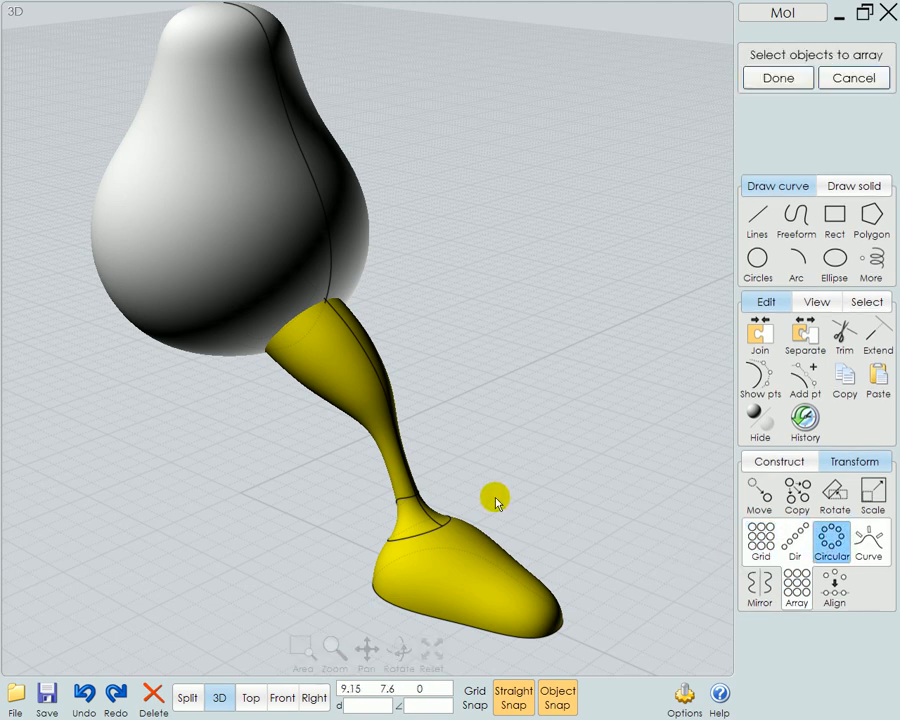
left_click(243, 497)
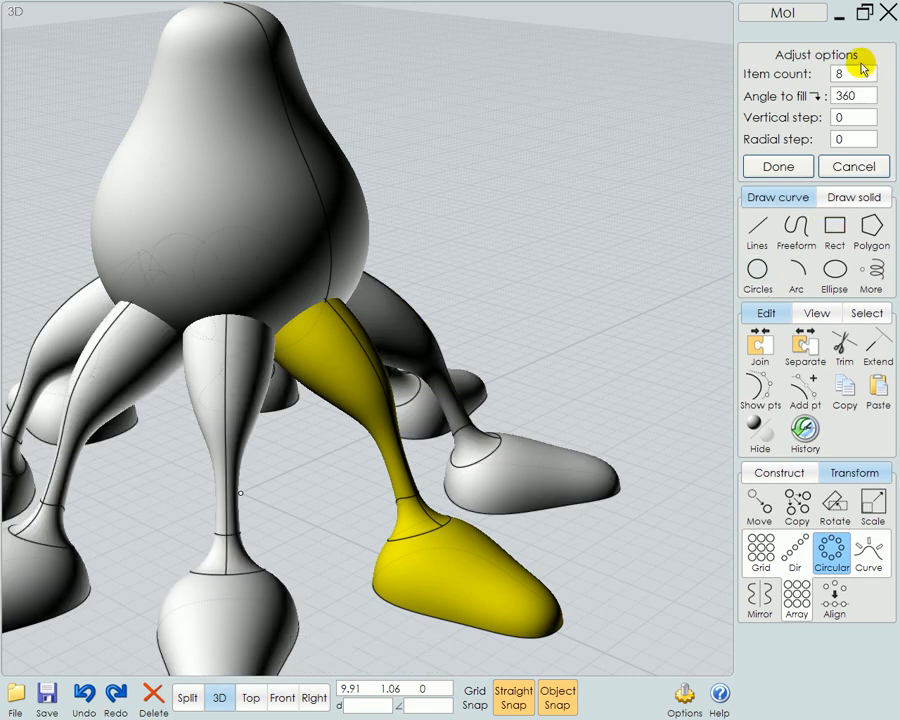
left_click(845, 75)
left_click(851, 152)
left_click(834, 237)
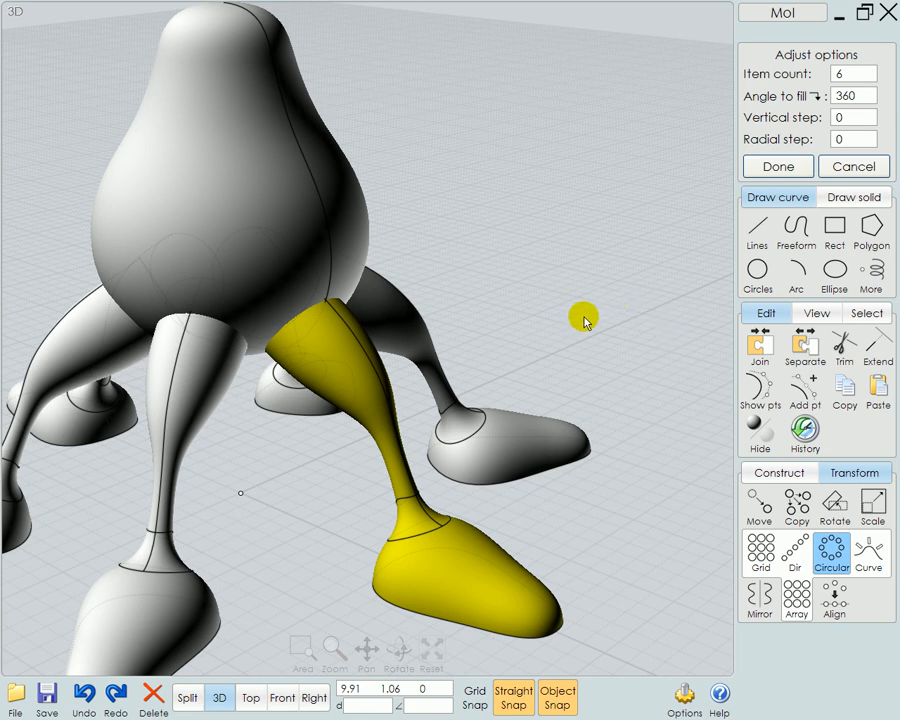
right_click(584, 324)
Move the pear body down slightly so that it sits deeper between the six legs
right_click_drag(637, 411, 634, 346)
left_click(634, 346)
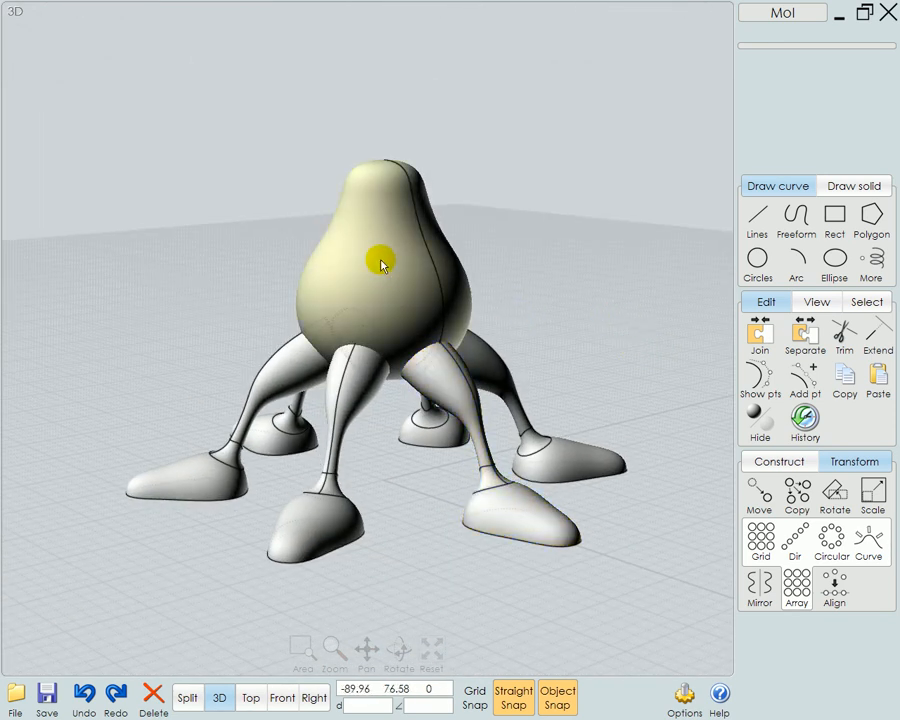
left_click(386, 226)
mouse_move(386, 226)
left_mouse_down()
mouse_move(387, 242)
mouse_move(391, 235)
left_mouse_up()
left_click(538, 344)
Select the body and all the legs and Boolean-union them into a single solid
left_click_drag(598, 262, 253, 425)
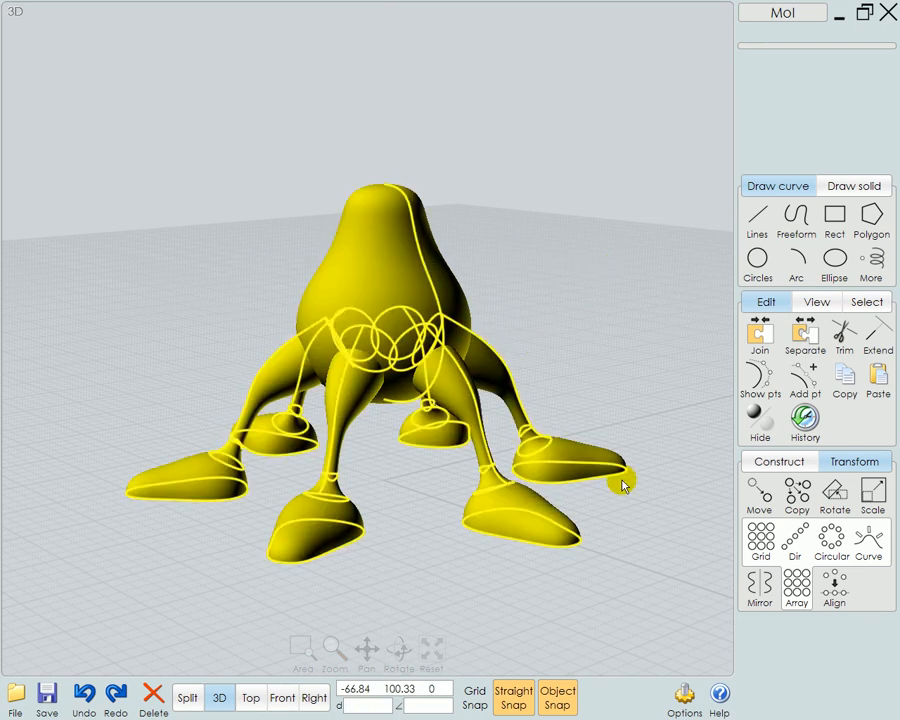
left_click(778, 464)
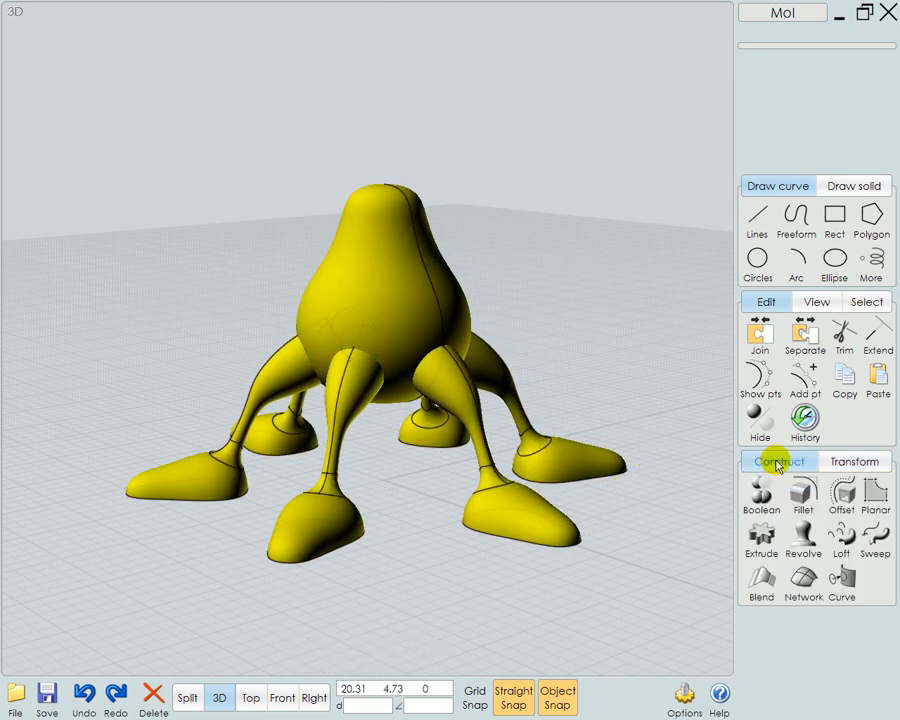
left_click(762, 496)
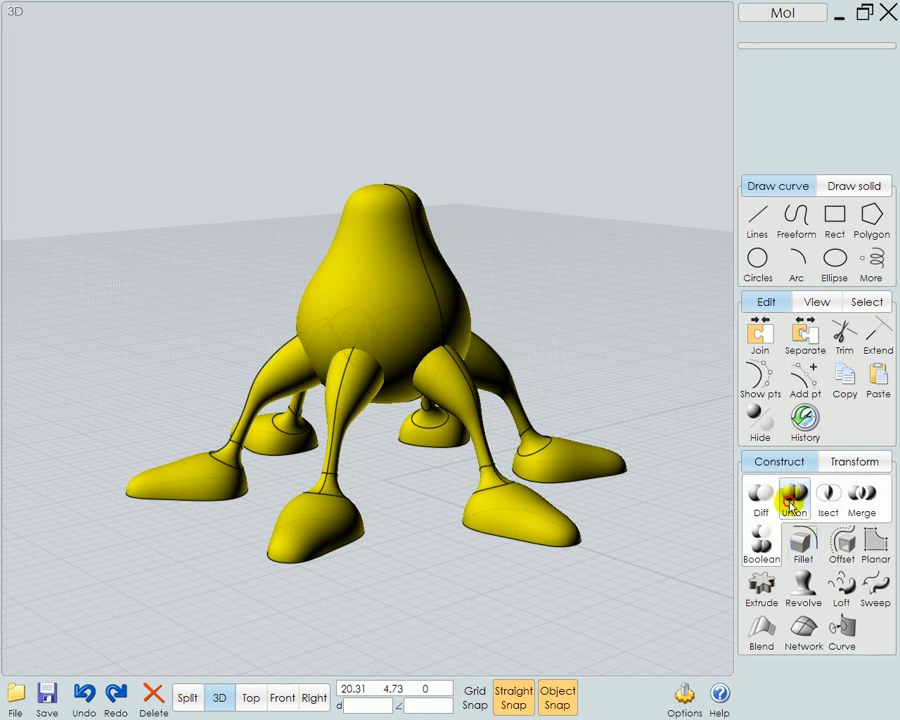
left_click(795, 497)
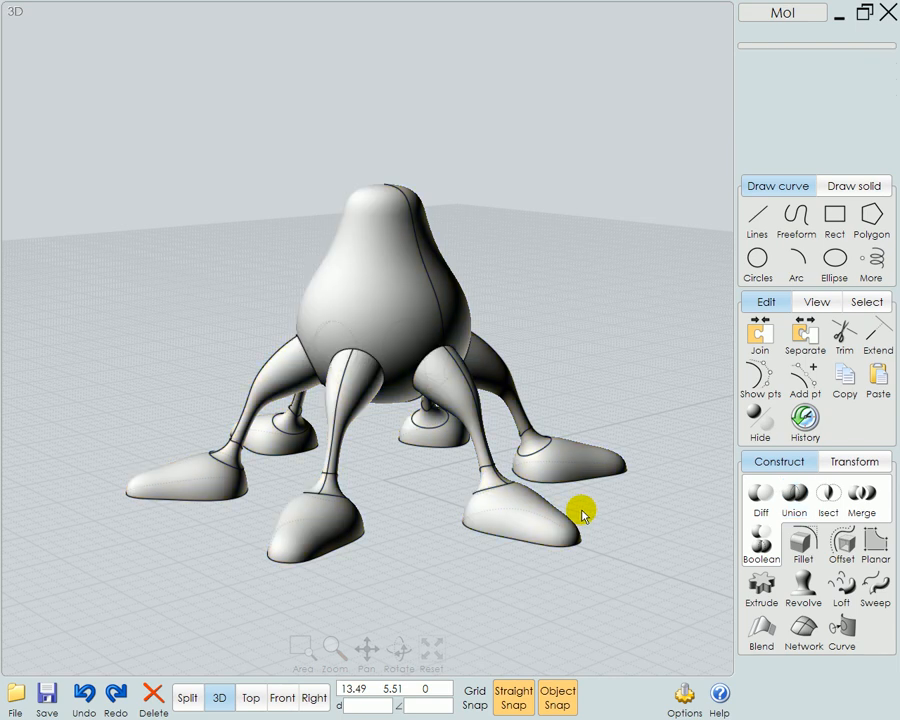
Pick a single seam edge where a leg meets the body and examine the joint from a nearly level view
left_click(432, 378)
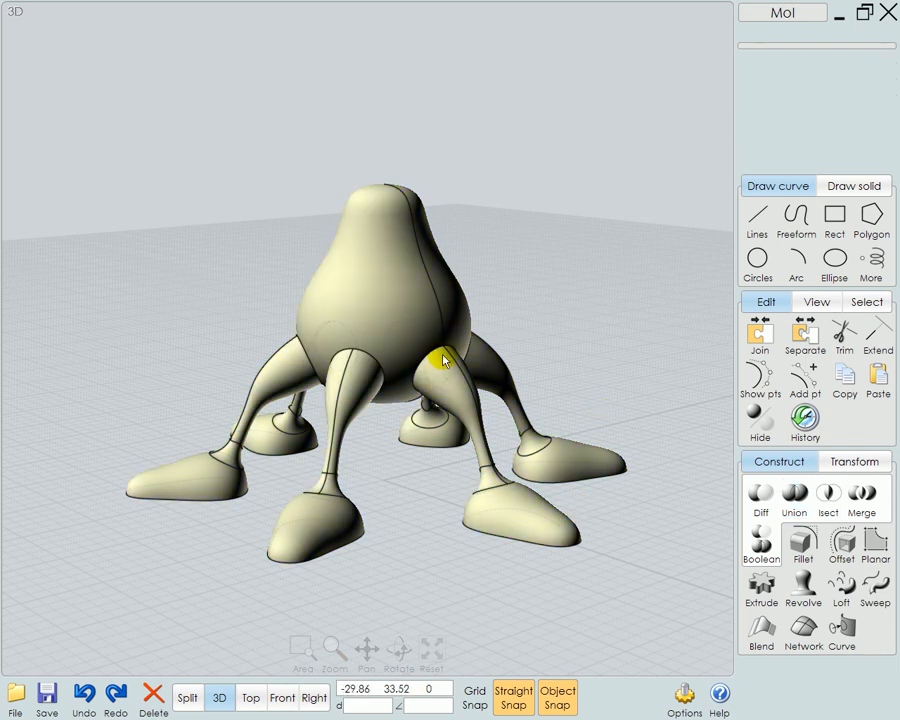
left_click(577, 331)
right_click_drag(641, 382, 558, 322)
left_click(497, 347)
left_click(471, 342)
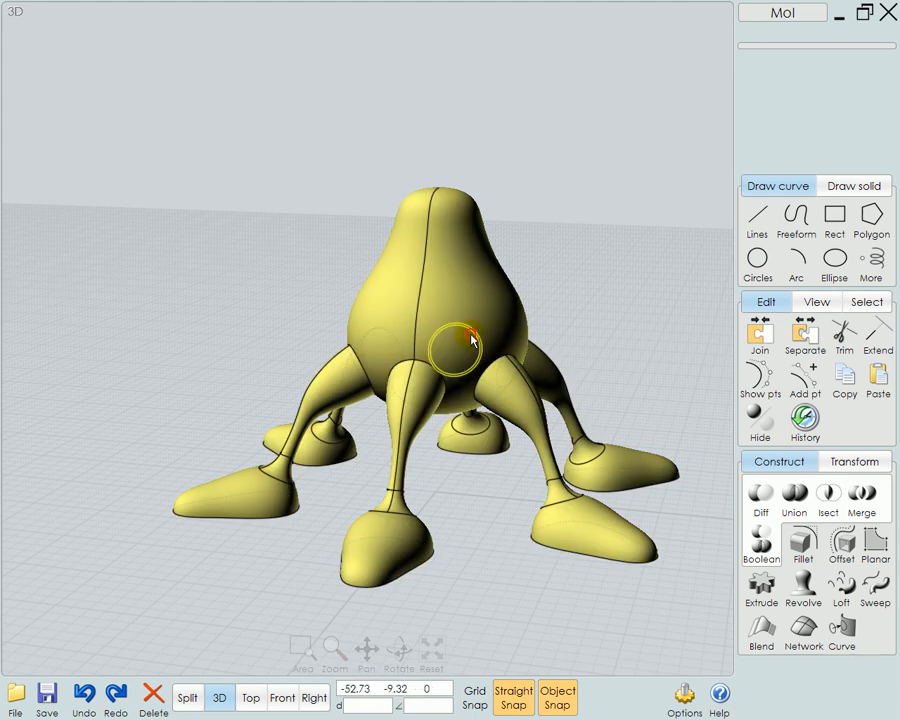
left_click(262, 302)
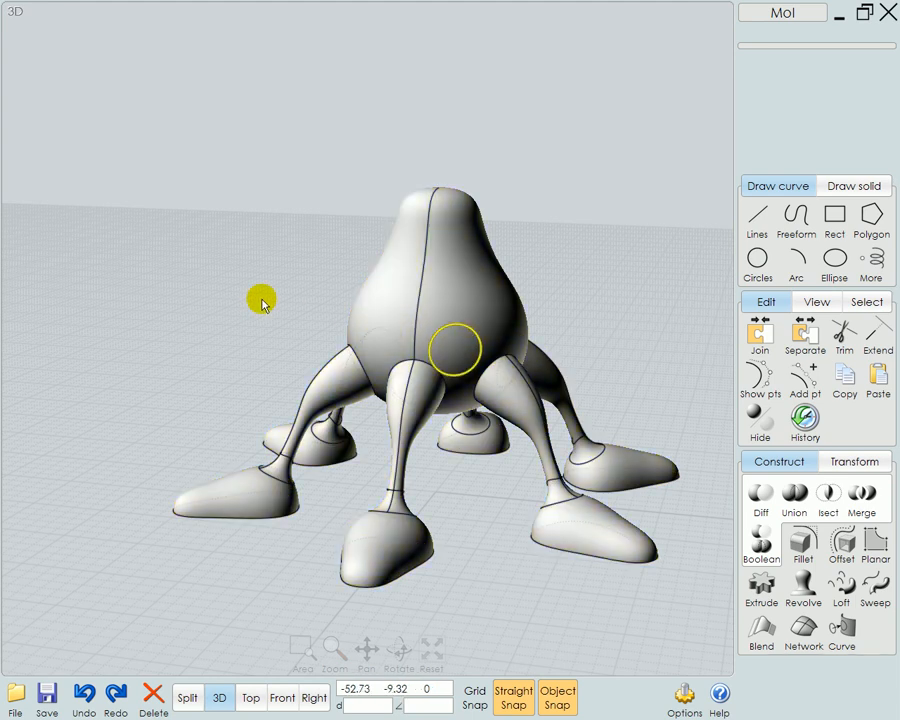
left_click(479, 344)
key("Escape")
left_click_drag(281, 291, 238, 294)
right_click_drag(646, 387, 668, 358)
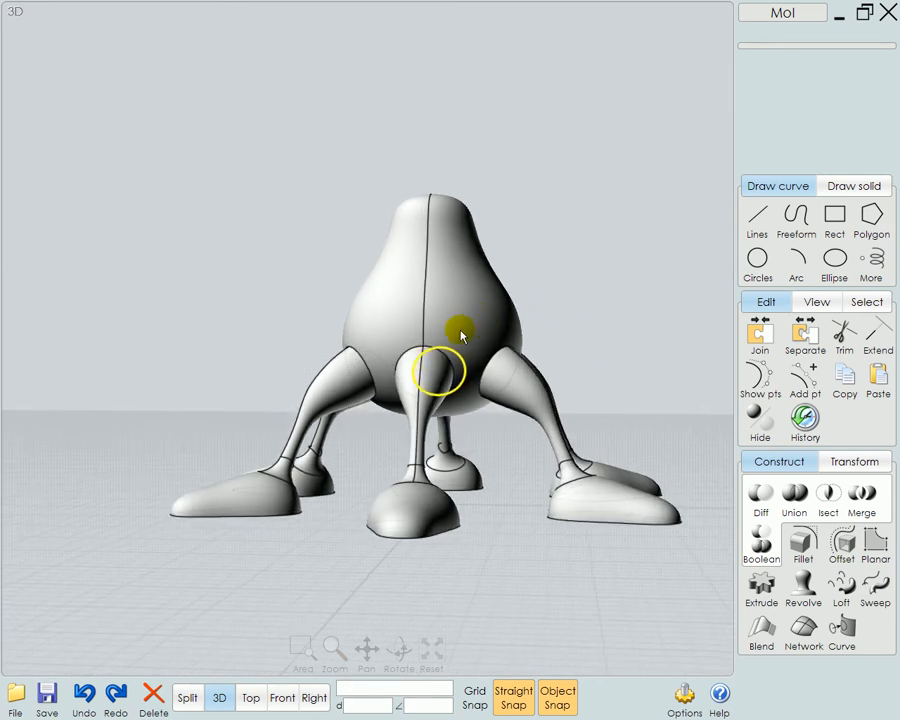
Try selecting a foot's face and window-selecting the faces of the neighbouring feet, and clear the selection
left_click(536, 327)
left_click(238, 499)
left_click(204, 491)
left_click_drag(110, 418, 514, 594)
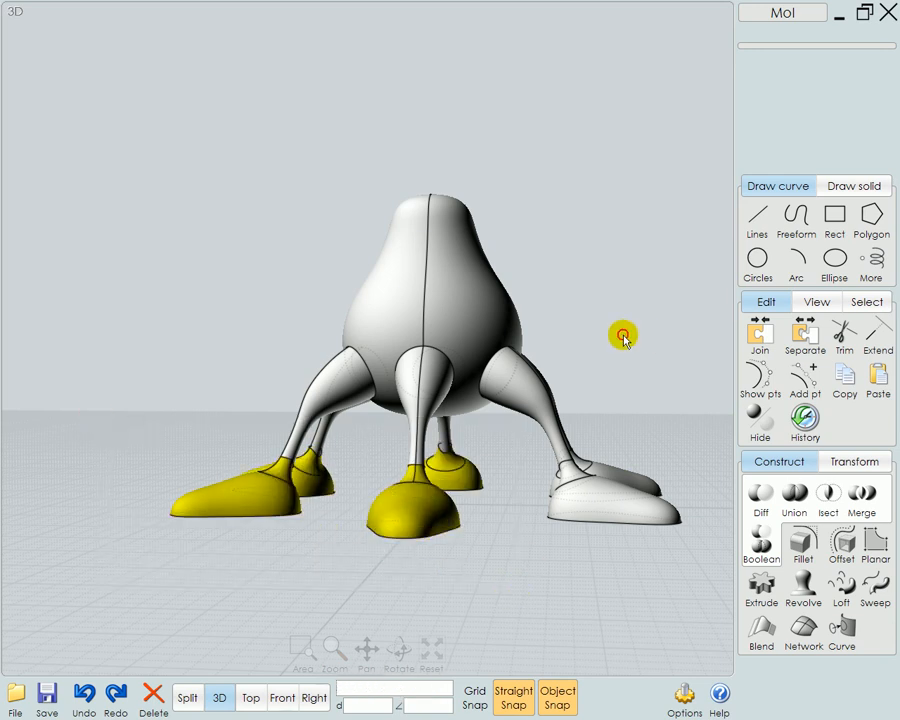
left_click(489, 342)
key("Escape")
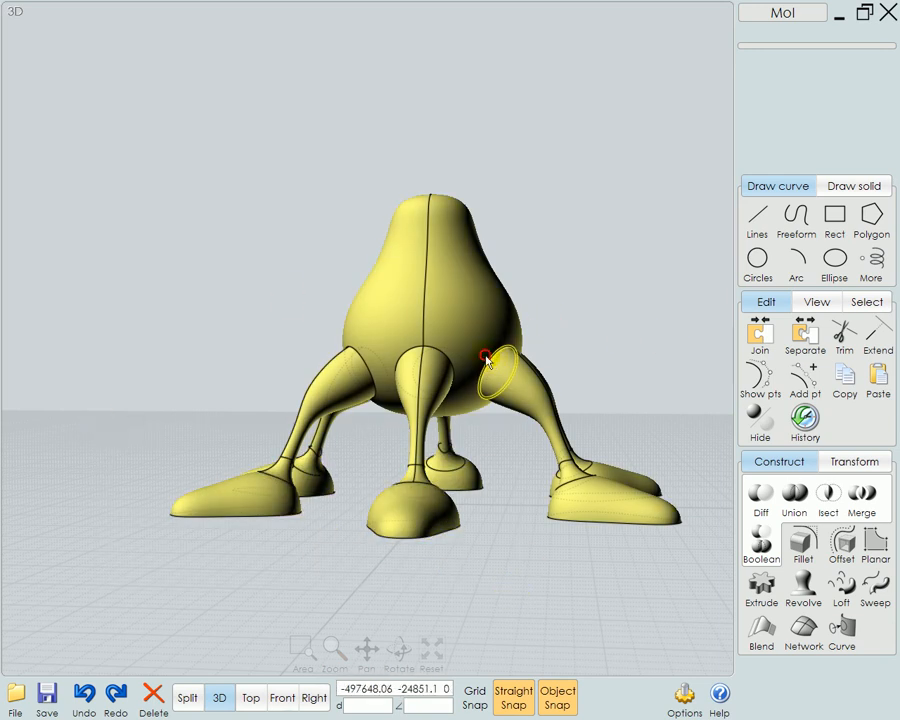
Select the seam edges where all six legs meet the pear body, using a selection window in a level view
left_click(225, 291)
left_click_drag(222, 298, 231, 150)
mouse_move(636, 400)
right_mouse_down()
mouse_move(560, 370)
mouse_move(608, 385)
mouse_move(613, 404)
mouse_move(605, 404)
mouse_move(652, 400)
right_mouse_up()
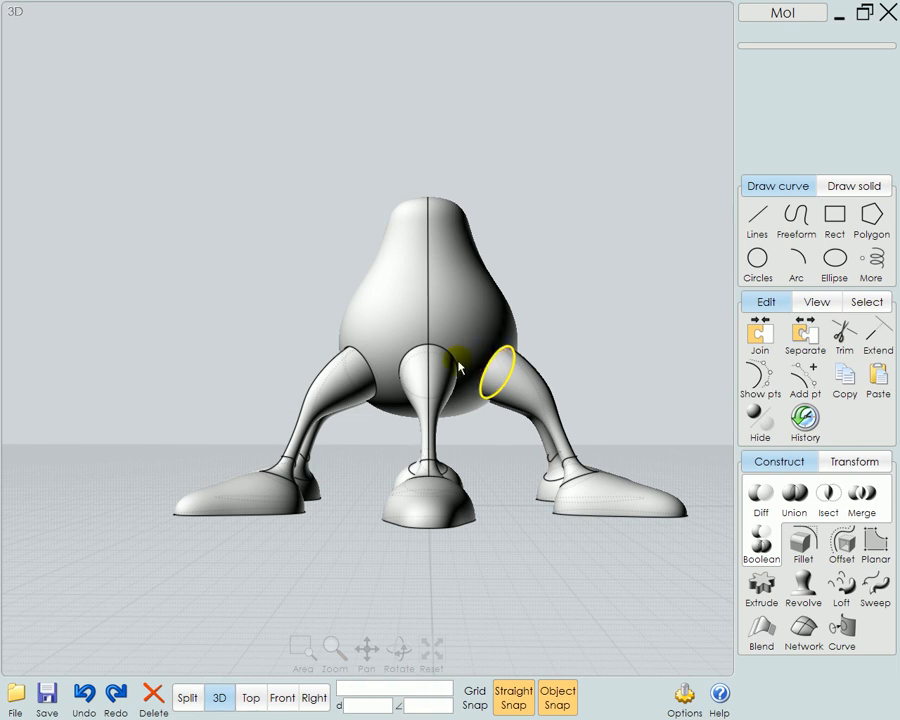
left_click_drag(236, 319, 549, 410)
right_click_drag(648, 392, 598, 456)
Fillet the six selected hip seam edges with a circular shape, settling on a radius of 1.2
left_click(805, 545)
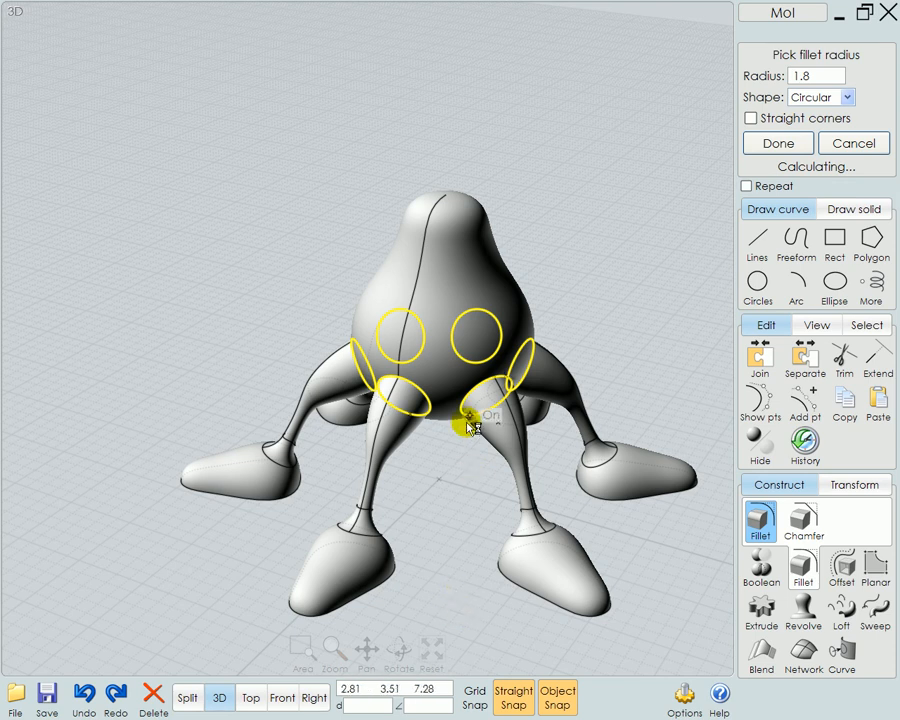
left_click(446, 595)
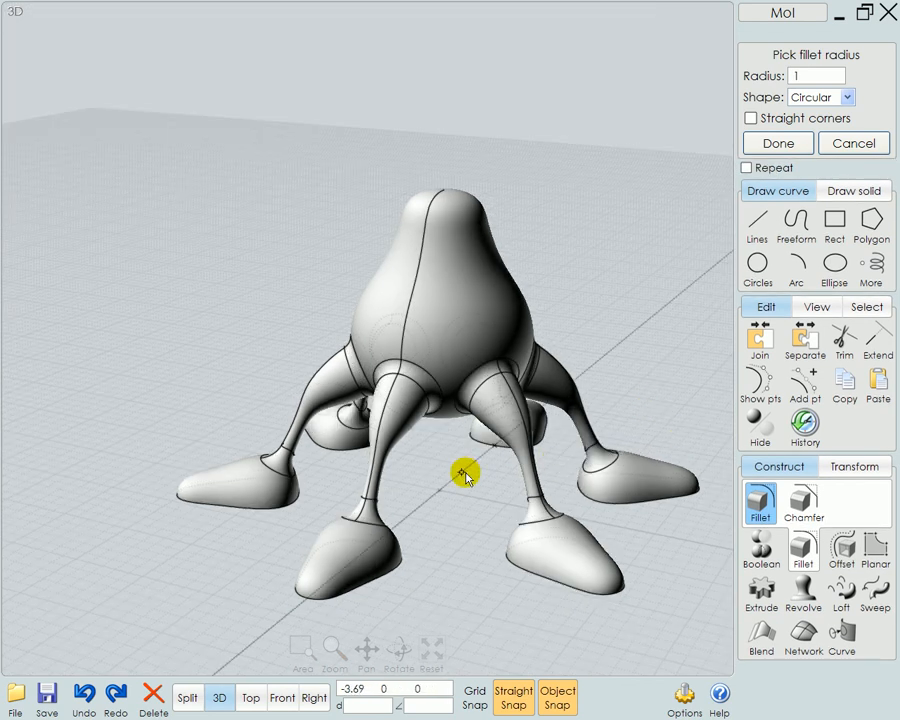
right_click_drag(455, 466, 445, 432)
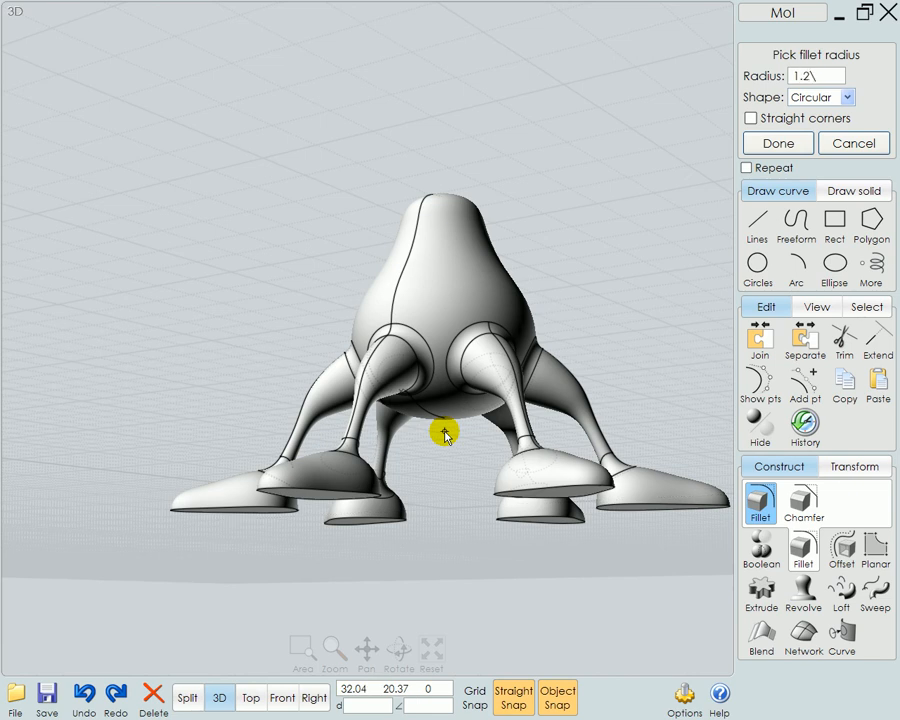
key("BackSpace")
key("Return")
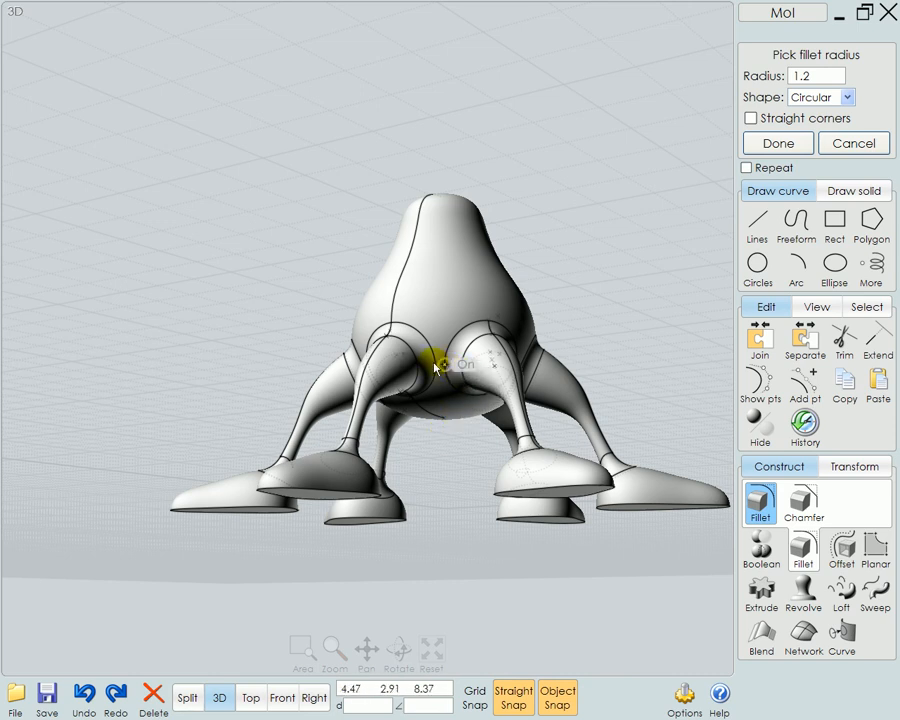
right_click_drag(638, 388, 598, 378)
right_click(570, 366)
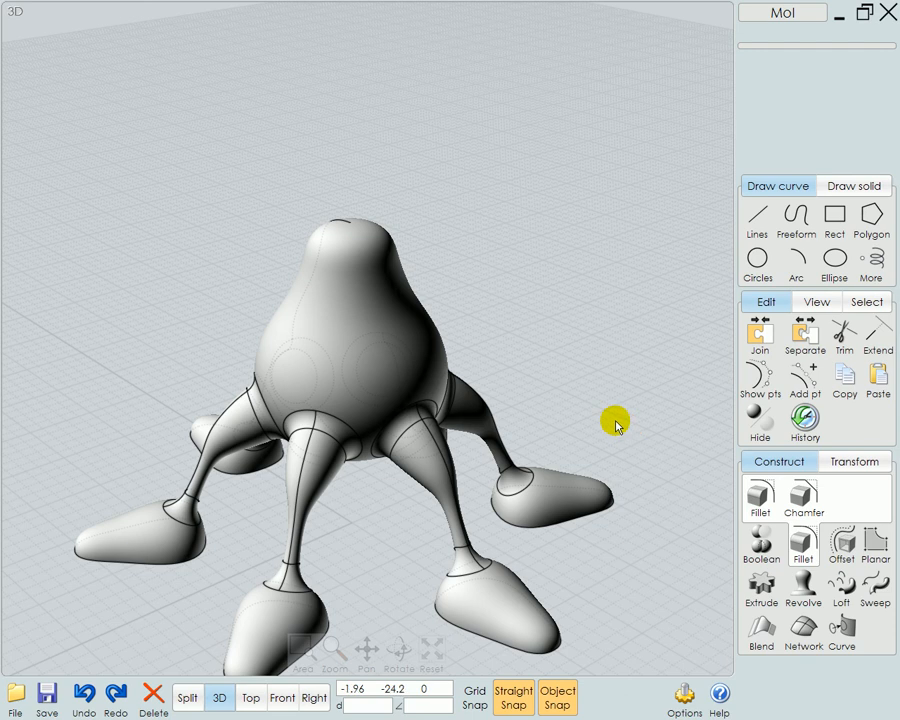
Examine the blended hip joints, legs and feet of the whole character from all sides, from above and from underneath
left_click(432, 648)
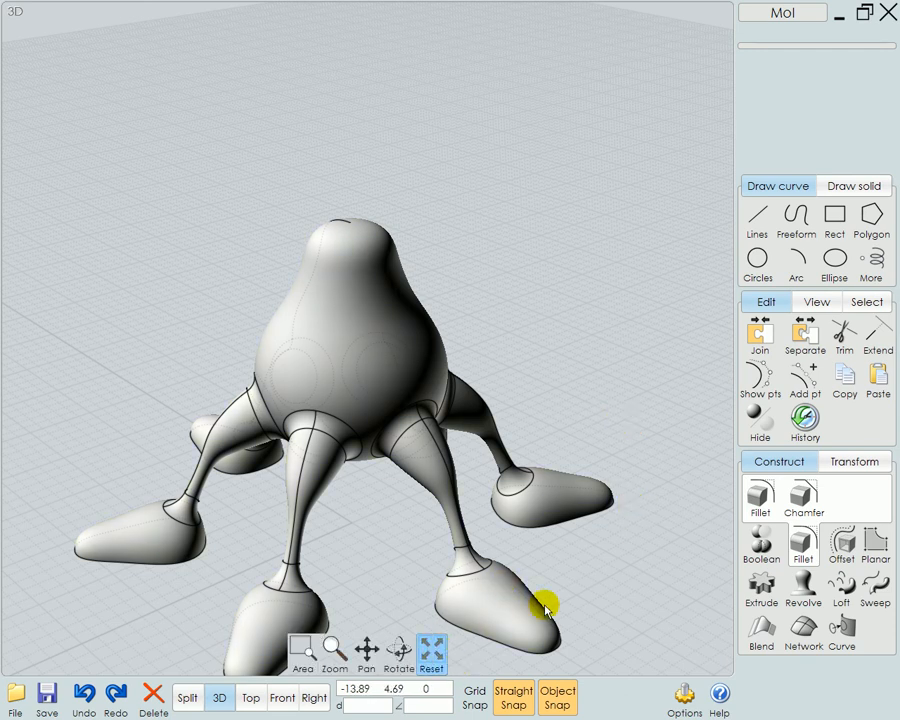
right_click_drag(542, 603, 574, 524)
left_click(500, 373)
left_click(655, 532)
left_click(665, 502)
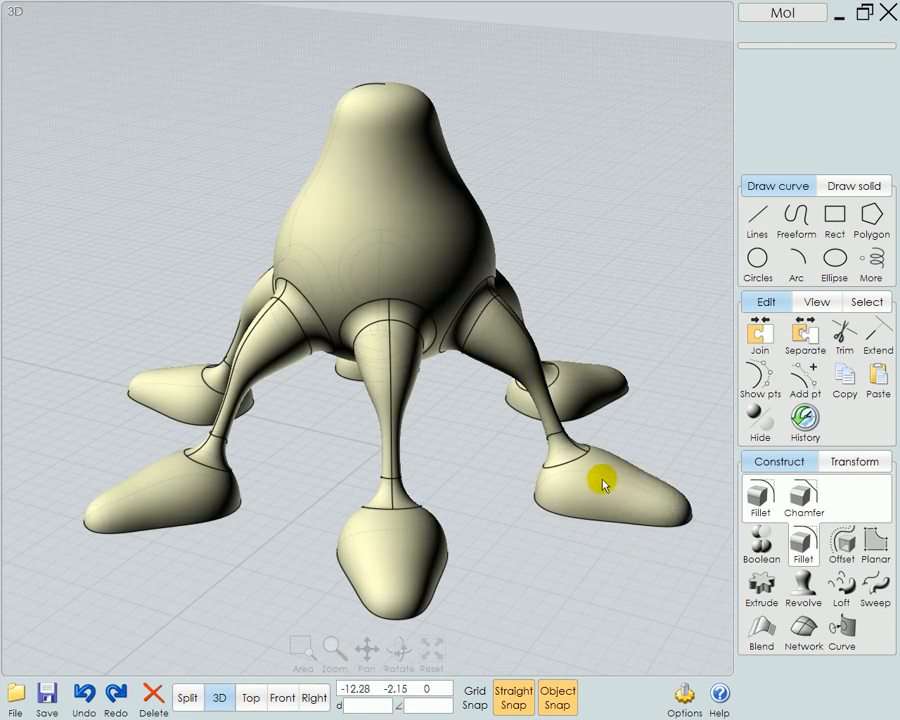
left_click(603, 287)
right_click_drag(603, 287, 345, 321)
left_click(345, 321)
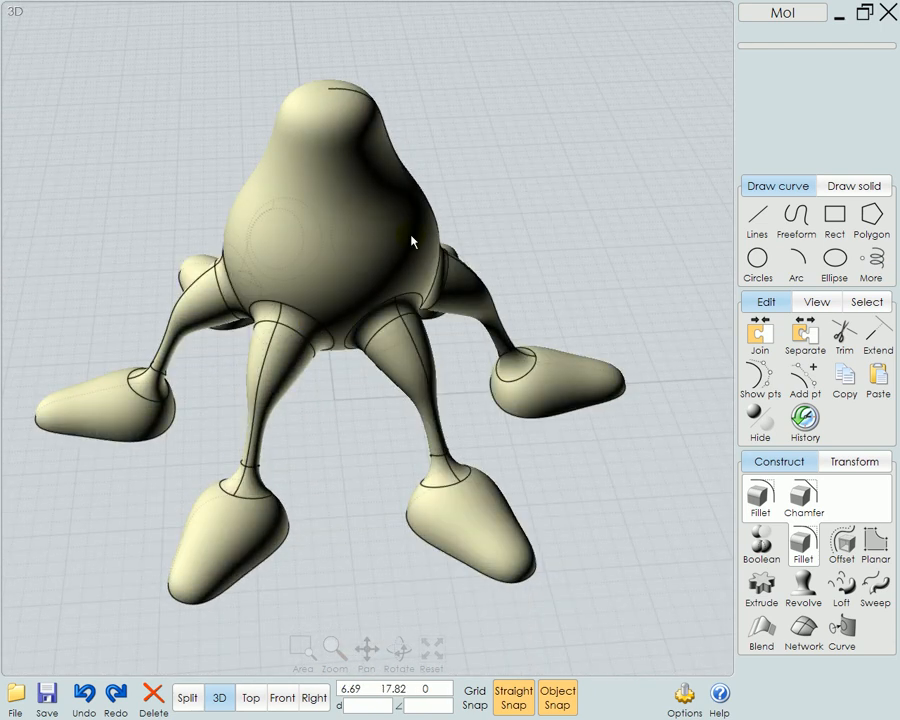
left_click(216, 248)
right_click_drag(372, 579, 588, 476)
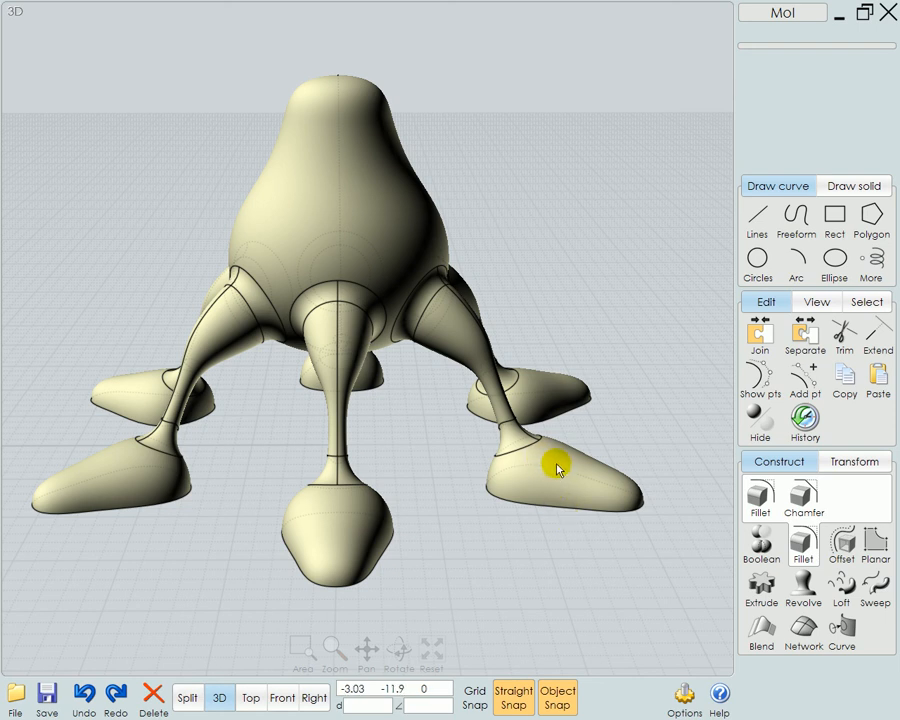
left_click(488, 527)
right_click_drag(504, 527, 491, 460)
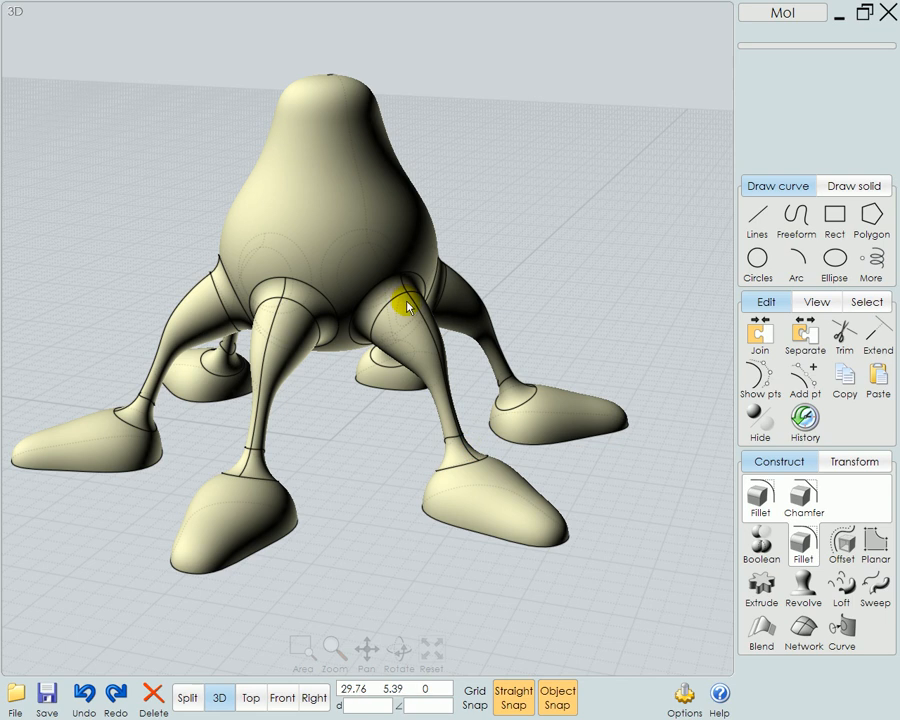
right_click_drag(593, 458, 368, 402)
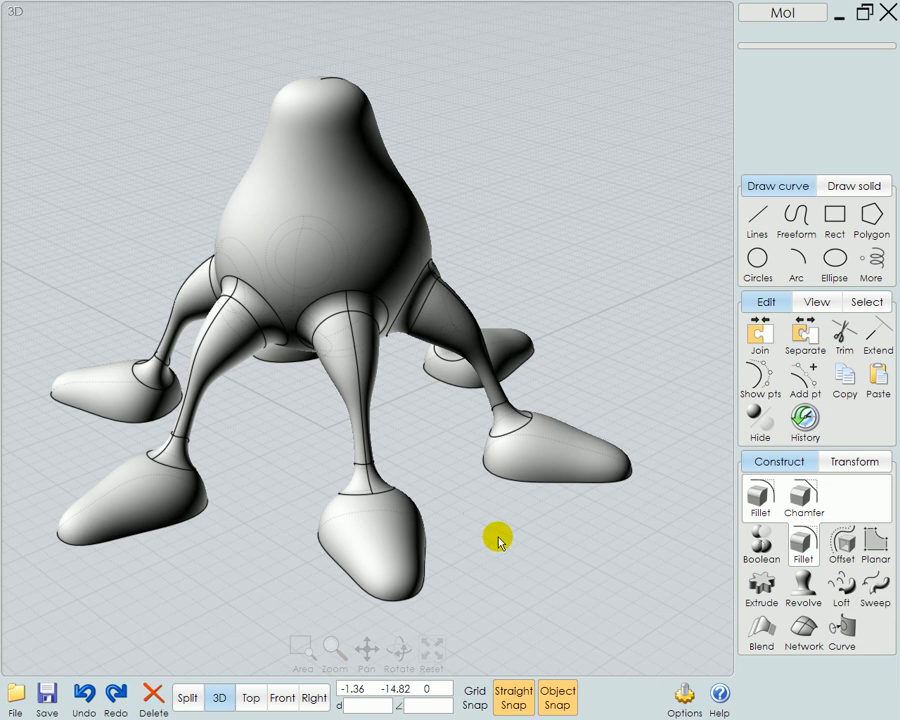
left_click(432, 650)
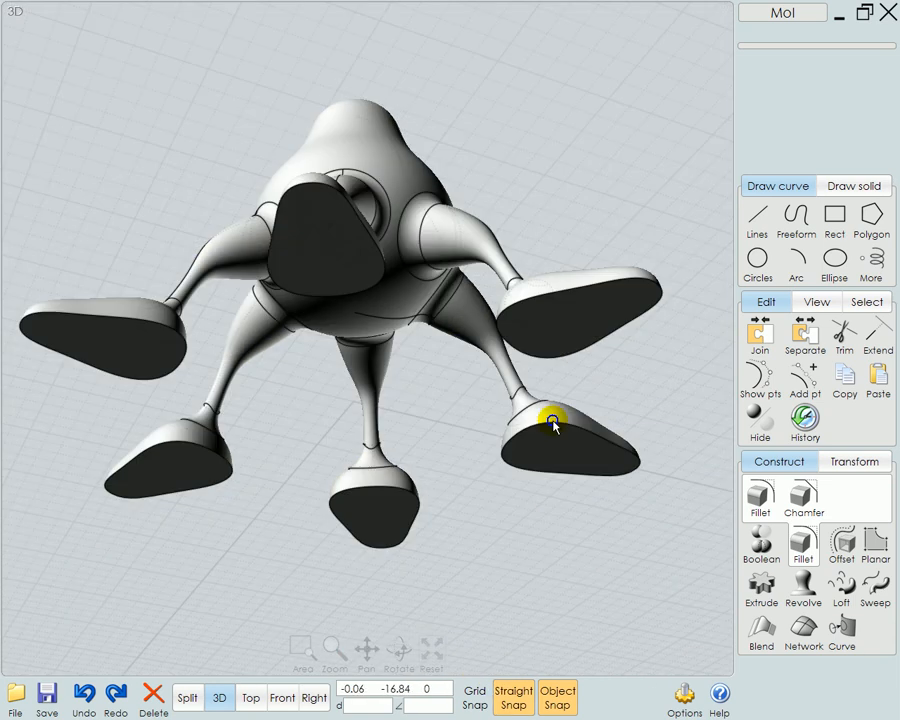